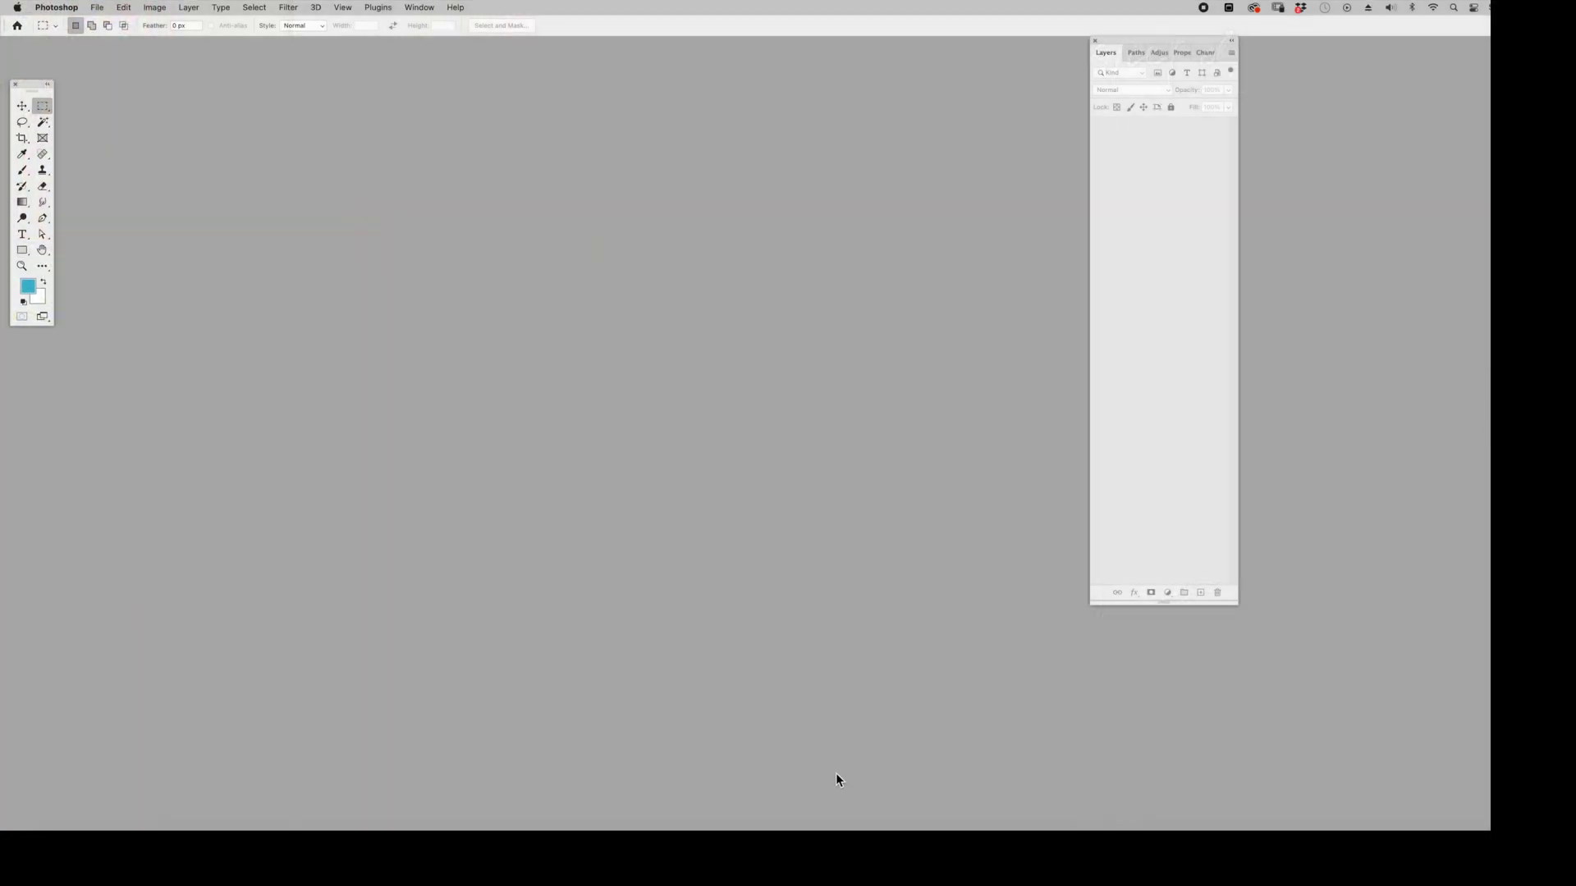
- Open KPertiet_StuffedEdgePhotoFrames-3.png from the StuffedEdgeFrames folder
key(super+o)
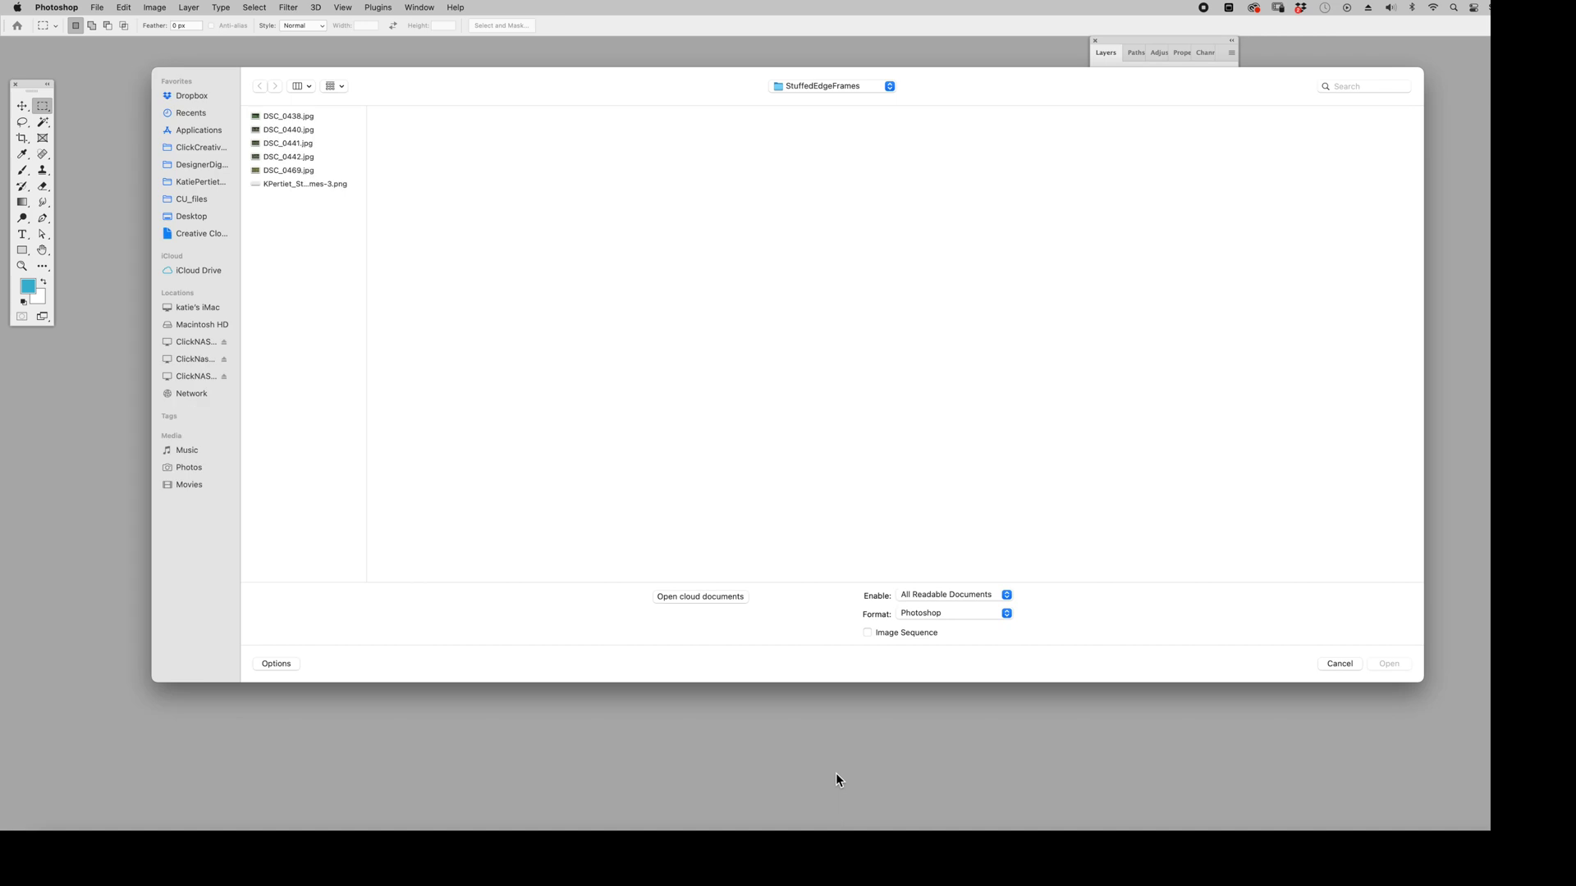
click(332, 185)
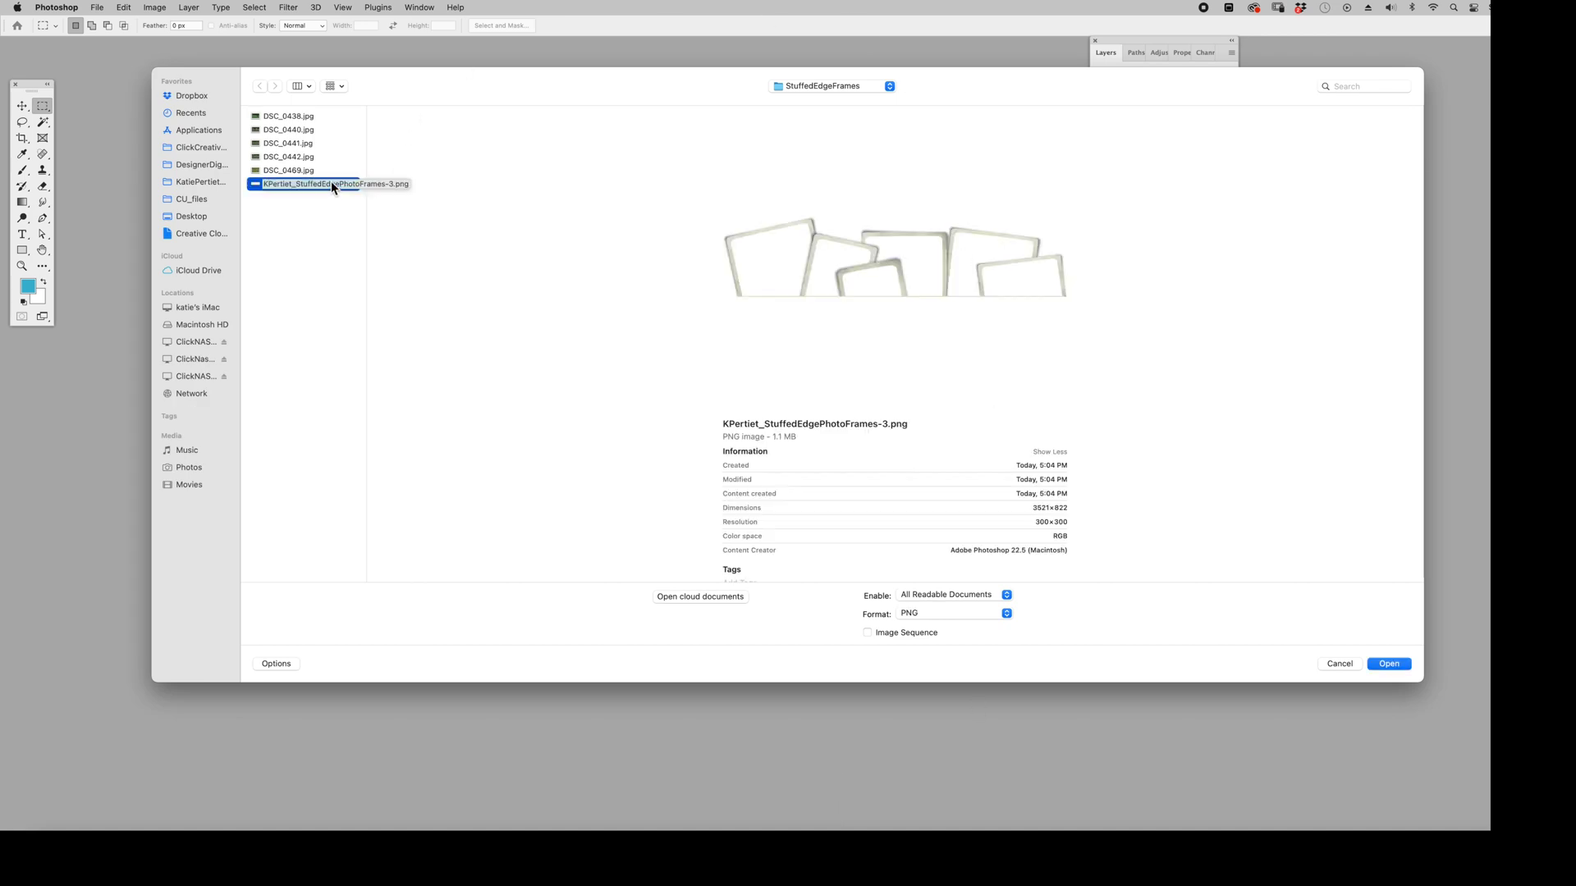
double_click(332, 185)
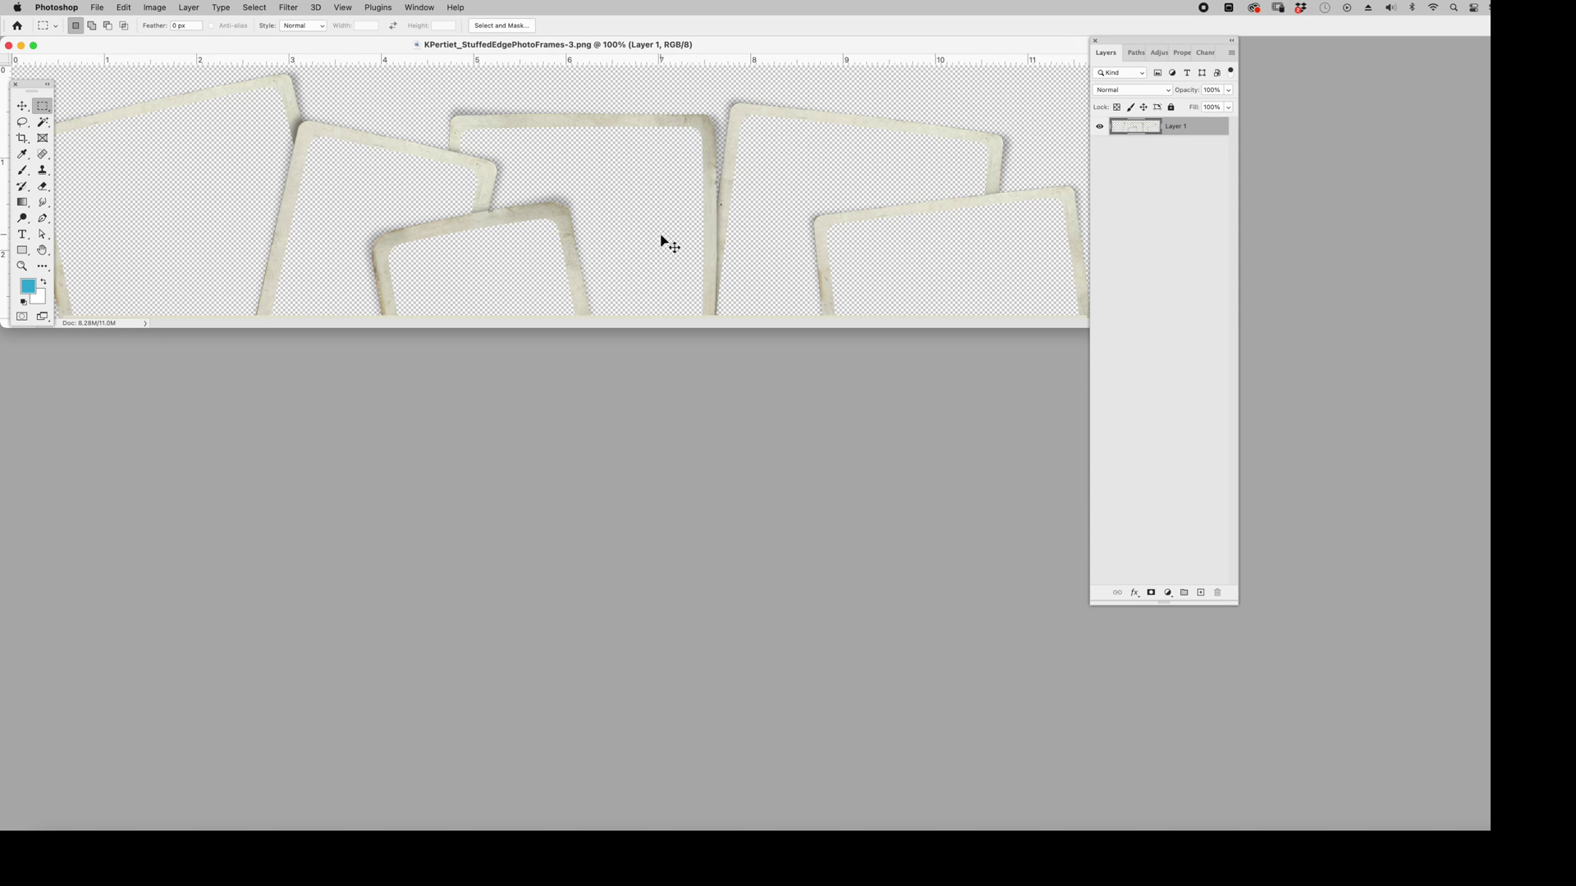
- Create a new 3600 × 3600 pixel, 300 ppi RGB document, Untitled-1
key(super+n)
key(Tab)
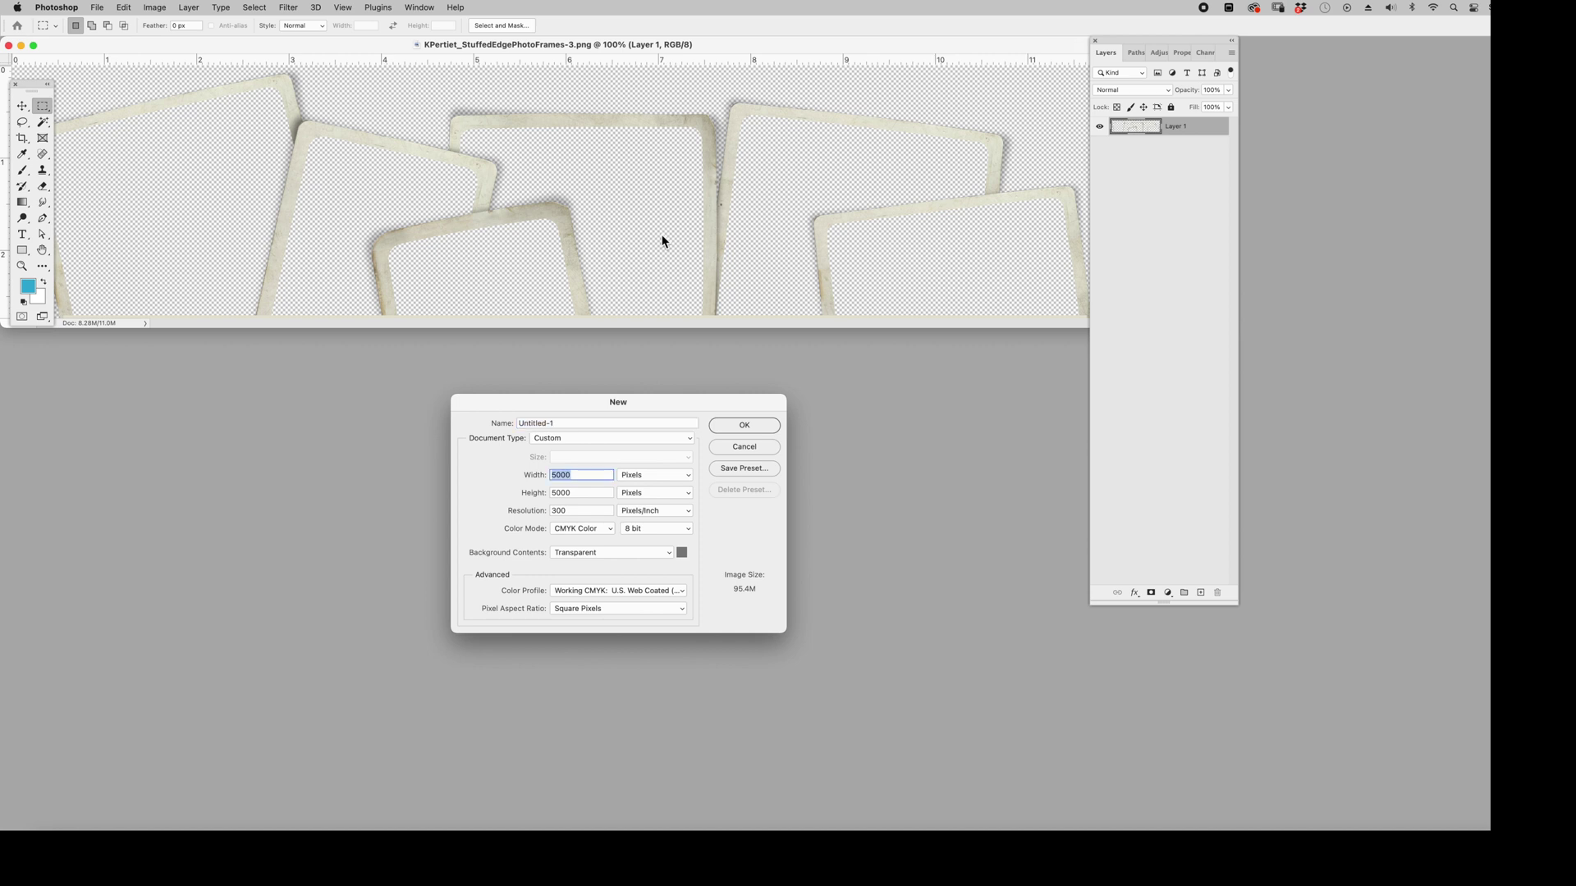
text(36)
key(Tab)
text(36)
click(593, 517)
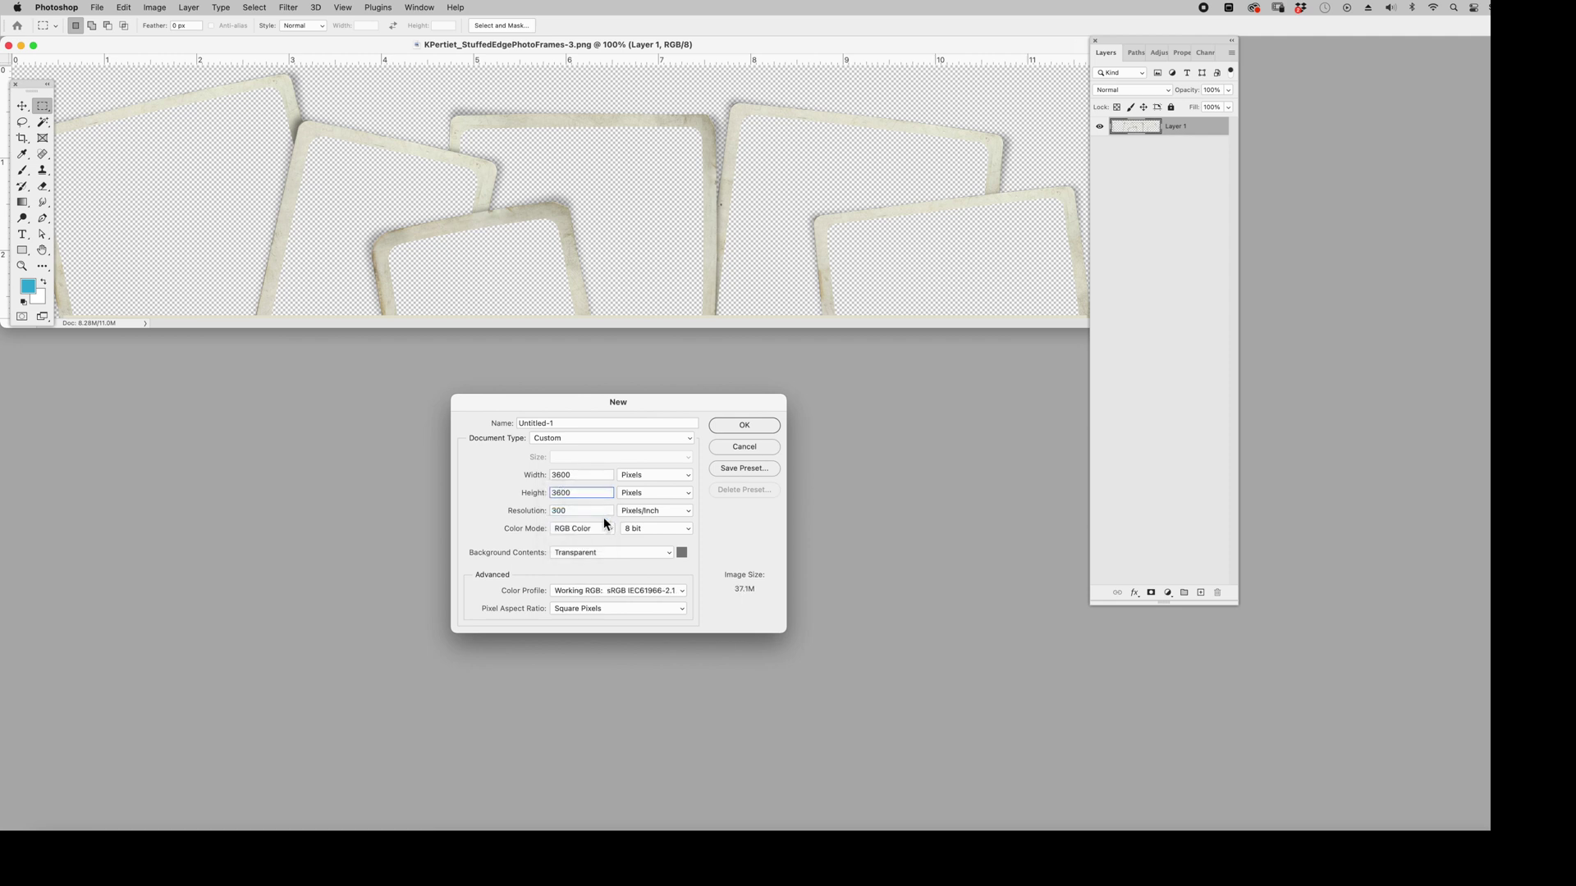
key(Return)
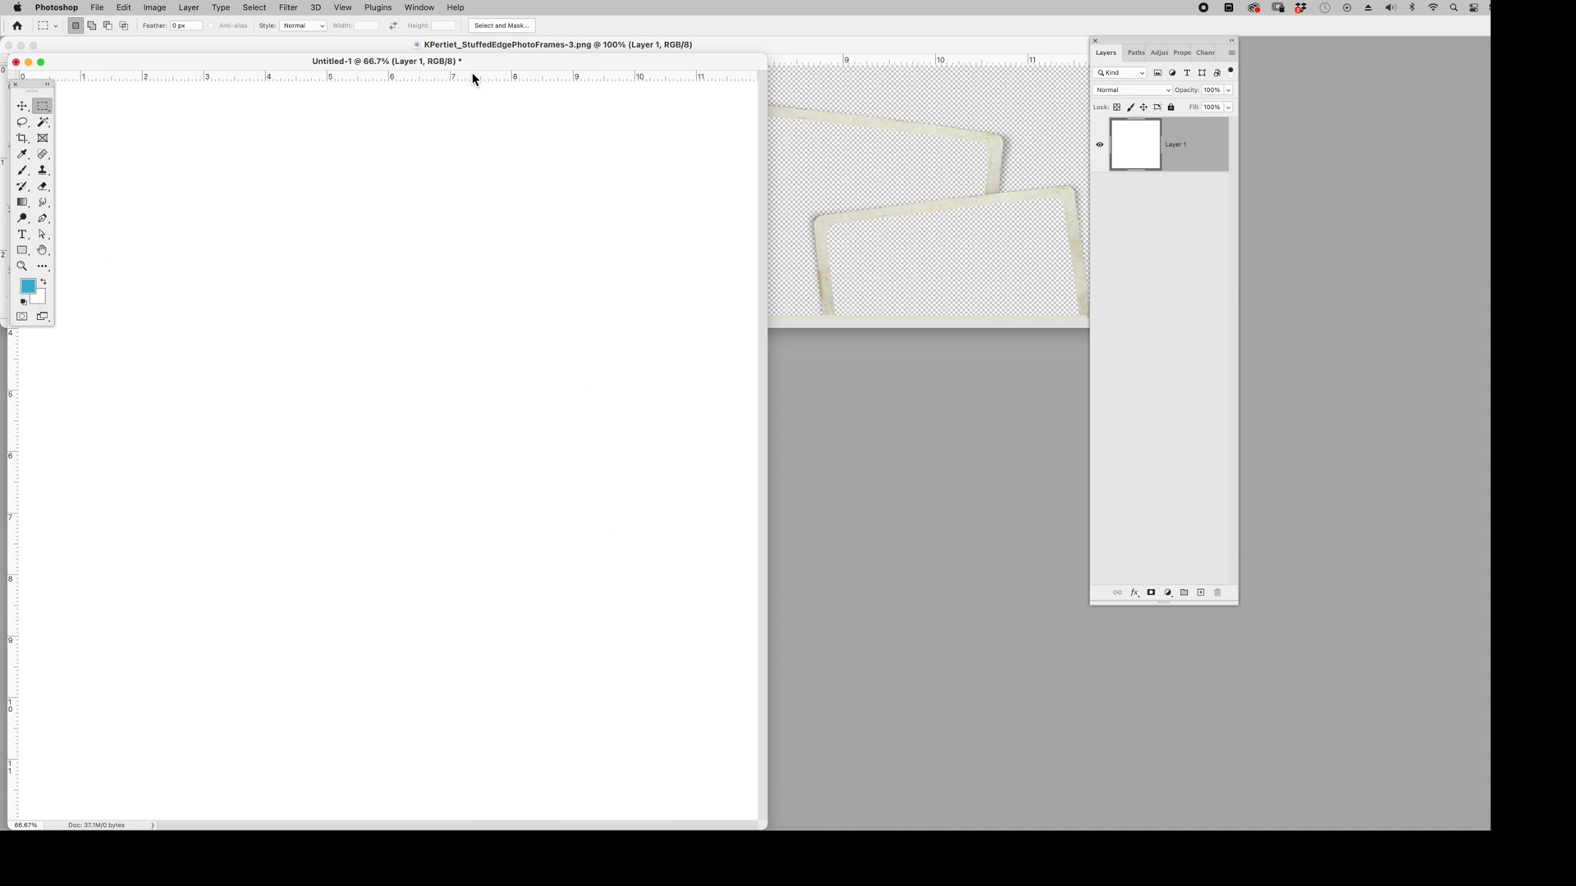
drag(482, 62, 627, 51)
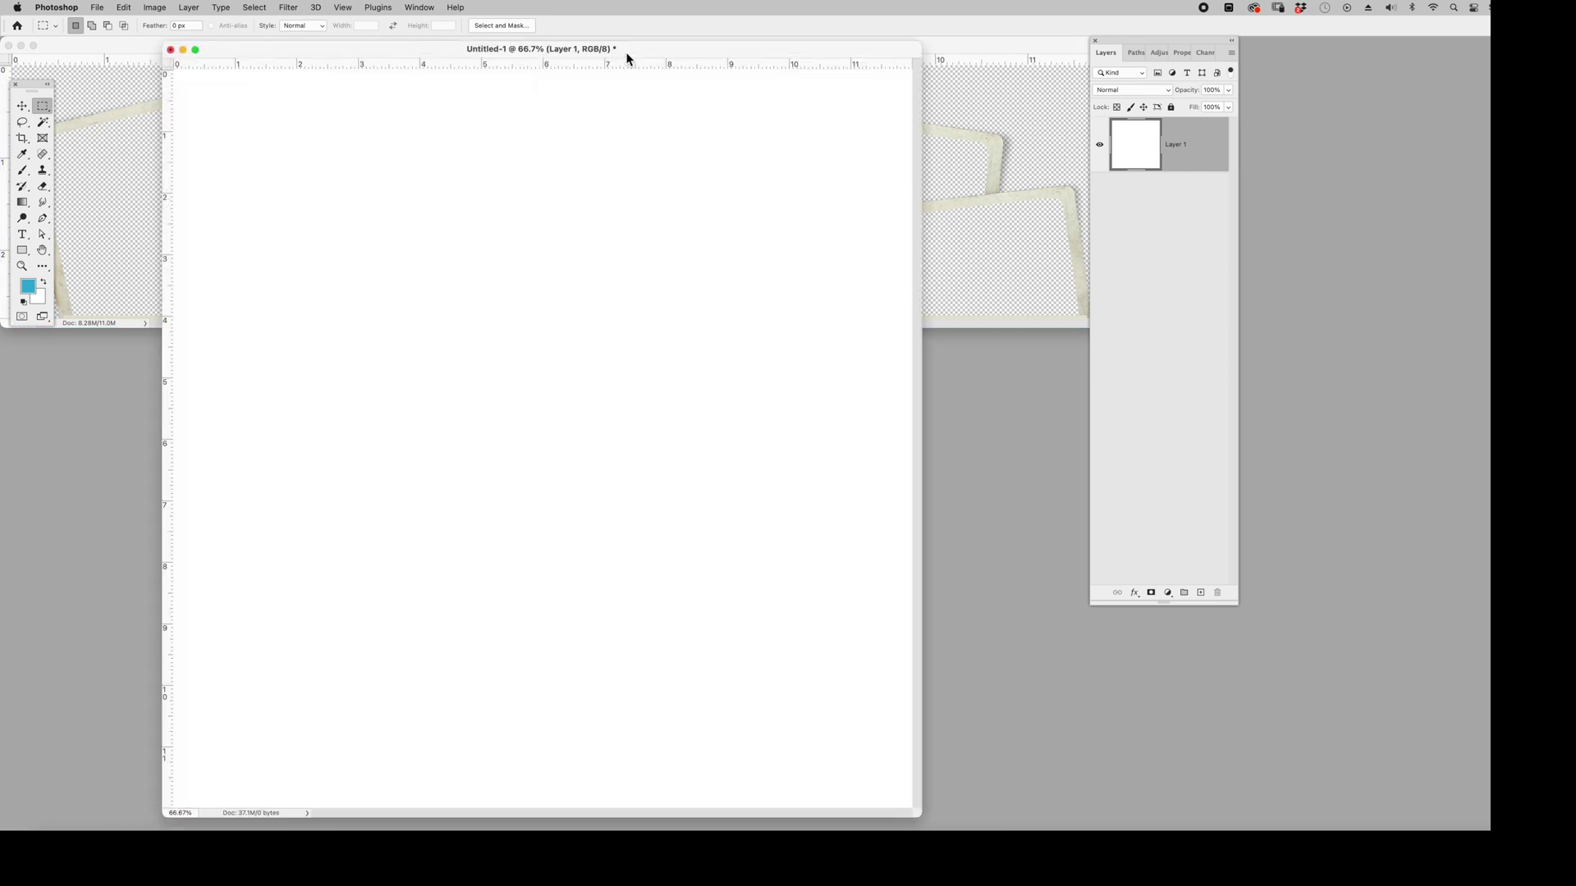
- Drag the stuffed-edge frames onto the upper part of Untitled-1 as Layer 2
click(22, 106)
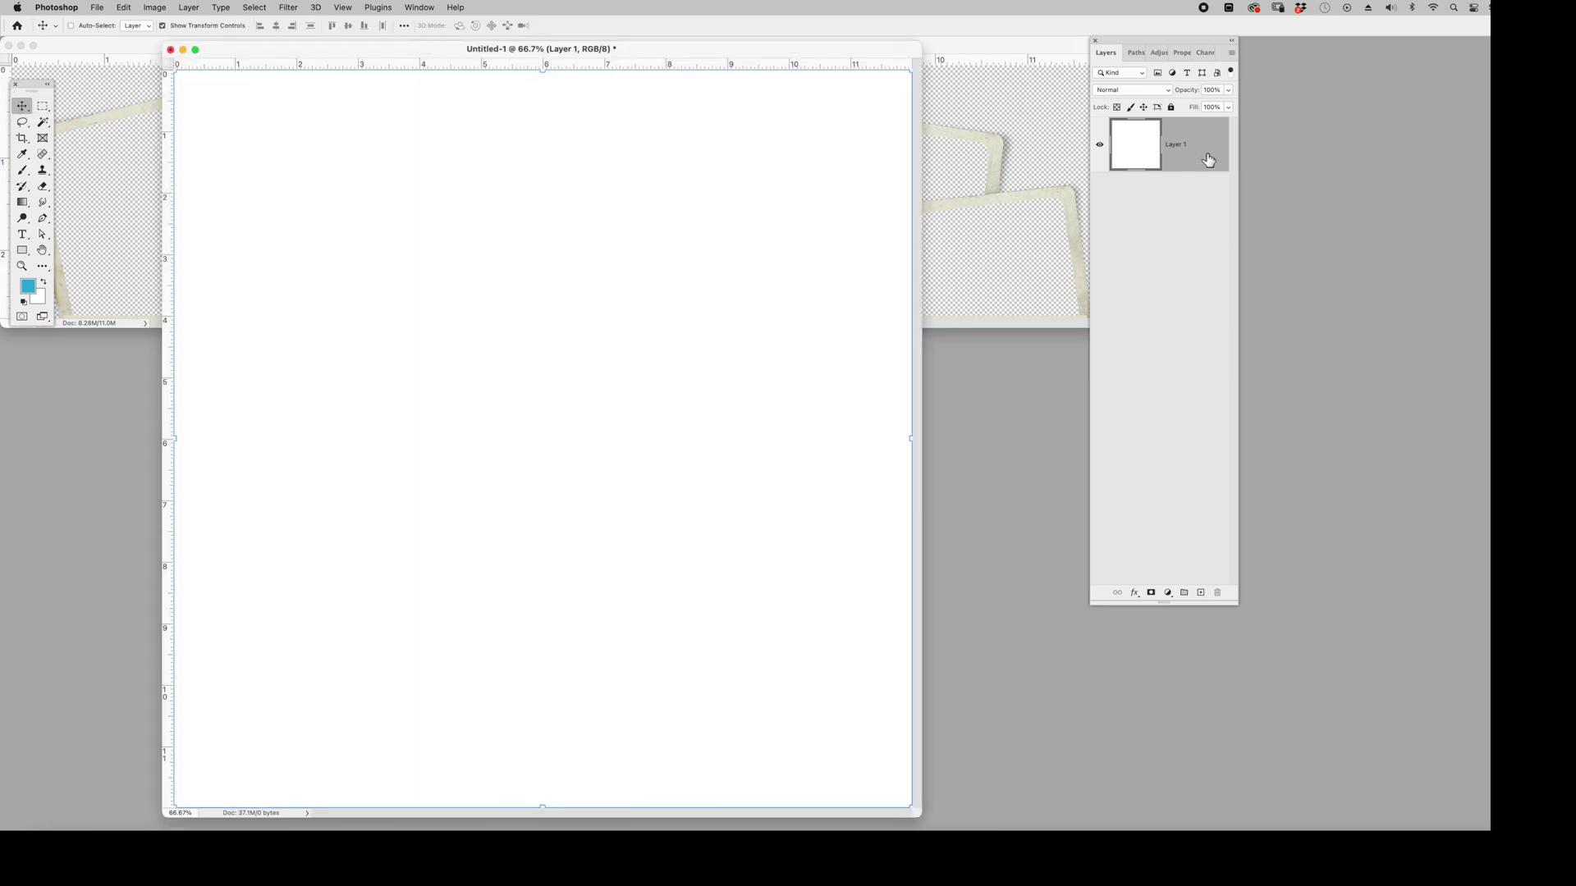
click(1036, 272)
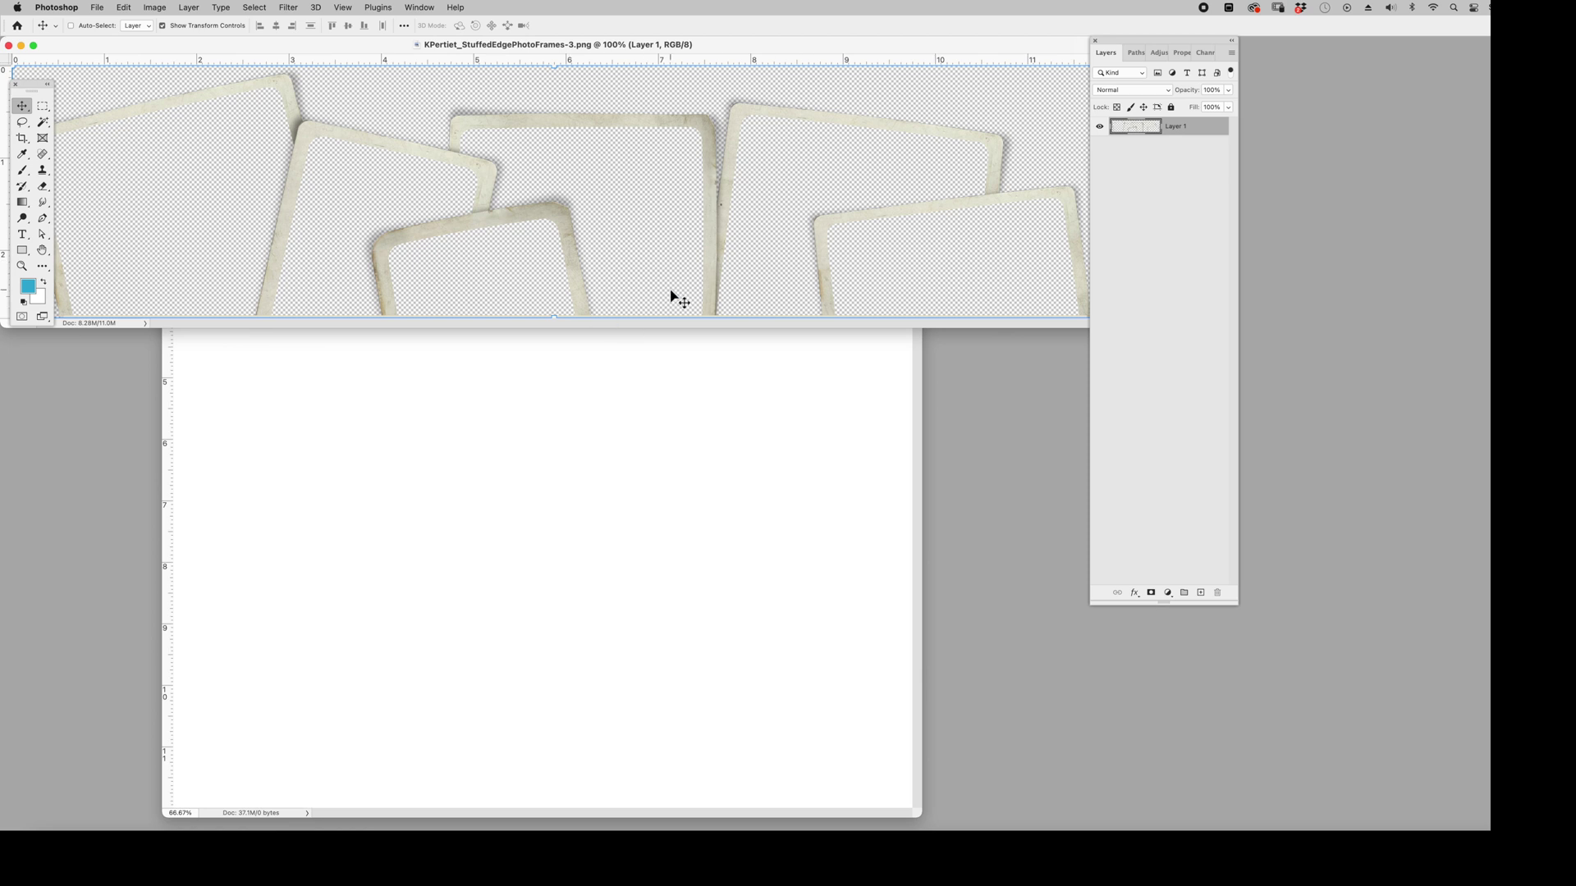
drag(648, 301, 602, 376)
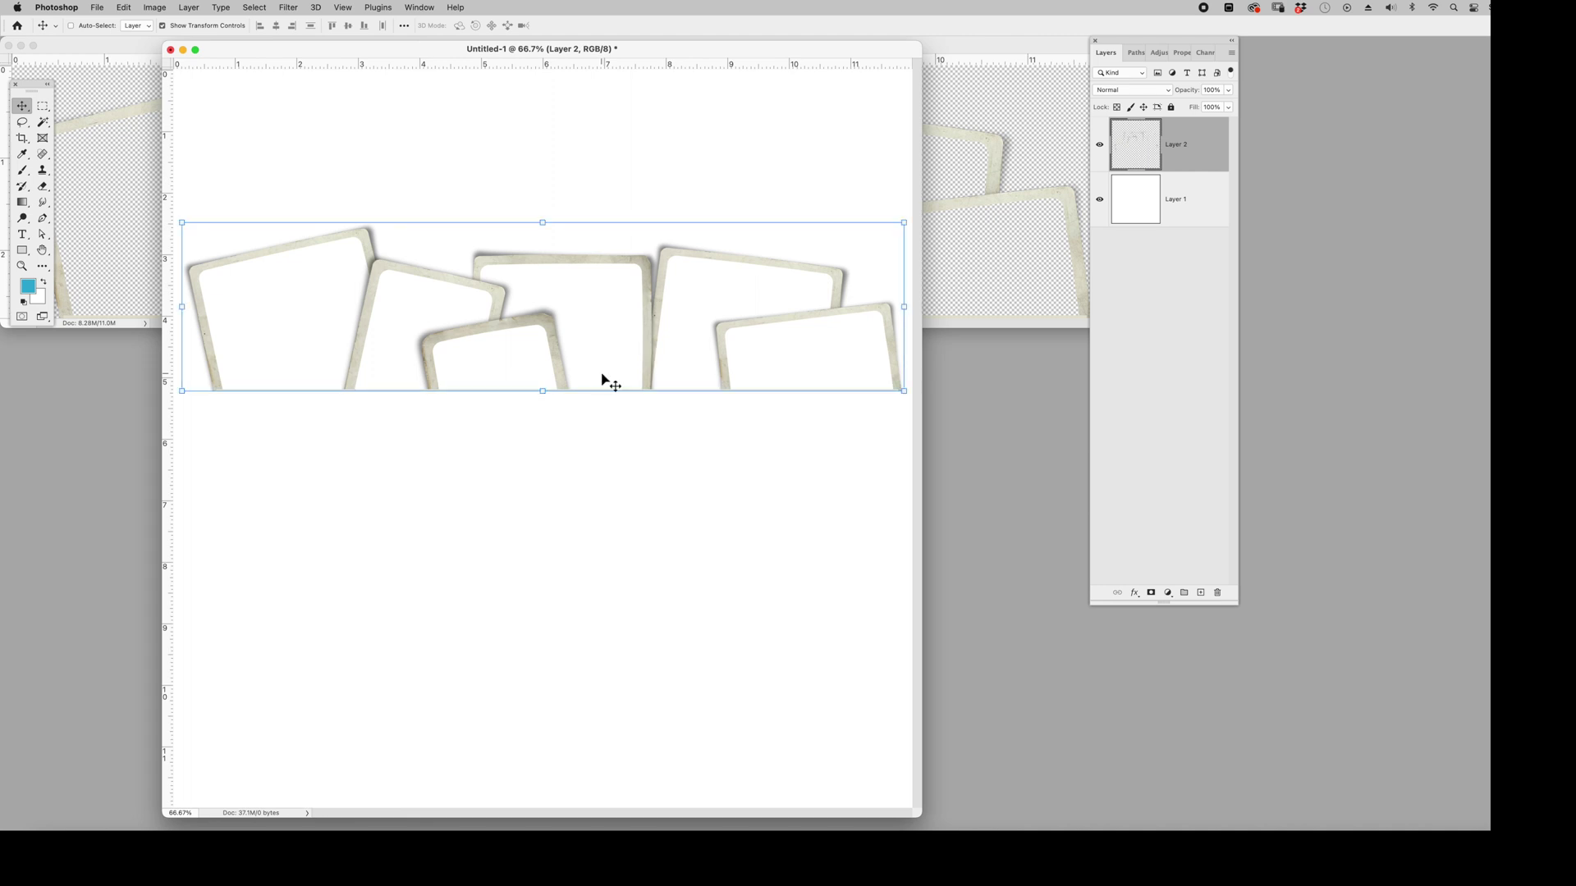
- Fill a light grey rectangle below the frames on a new Layer 3
click(43, 106)
click(1201, 592)
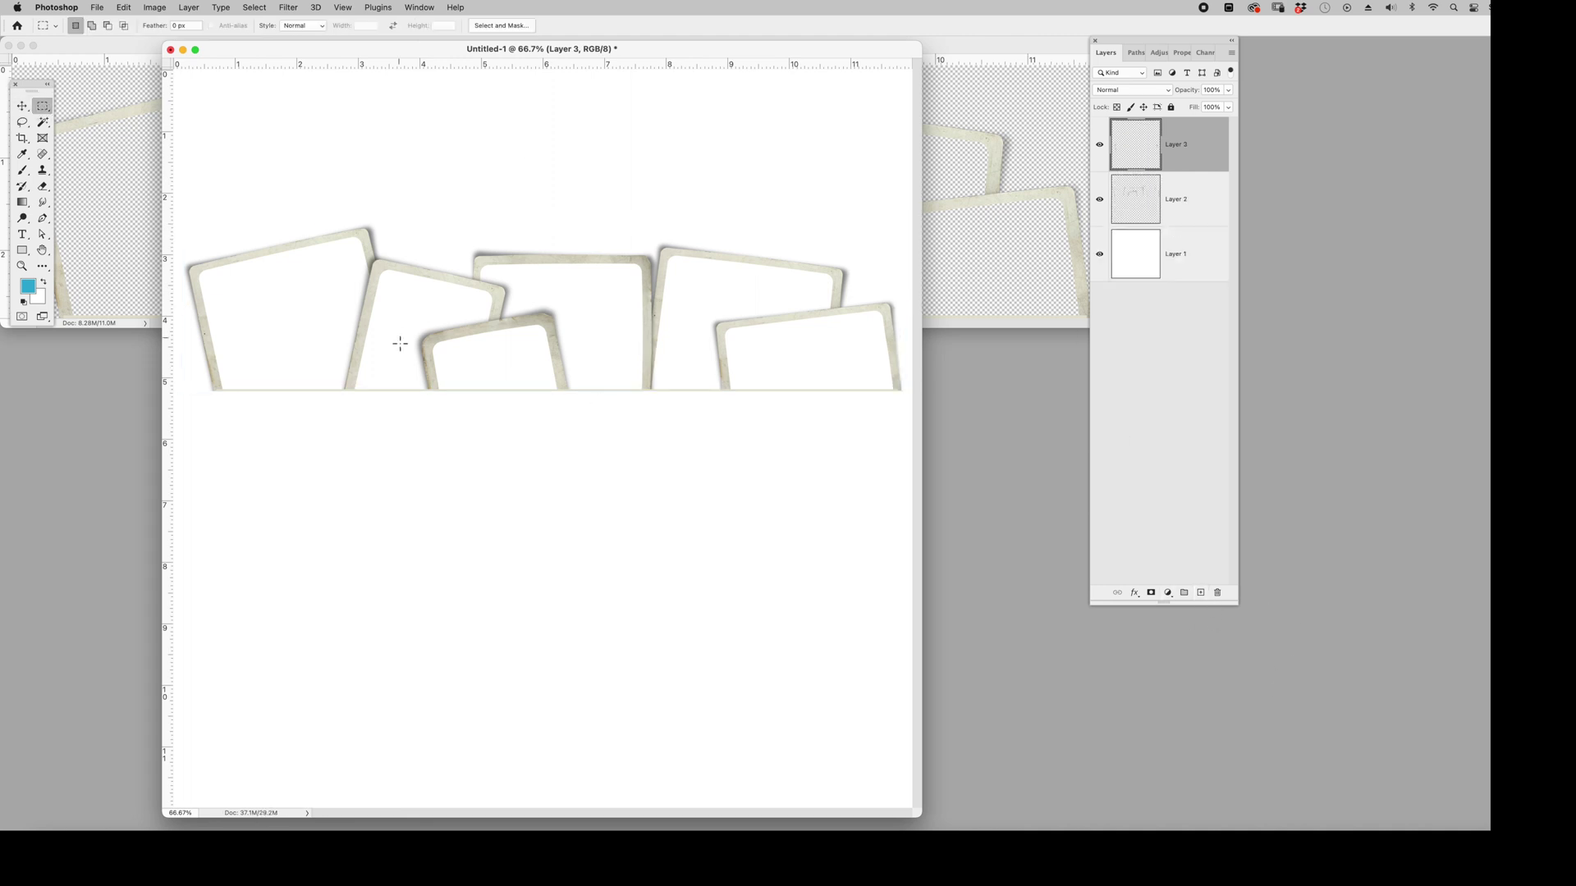
drag(212, 391, 904, 664)
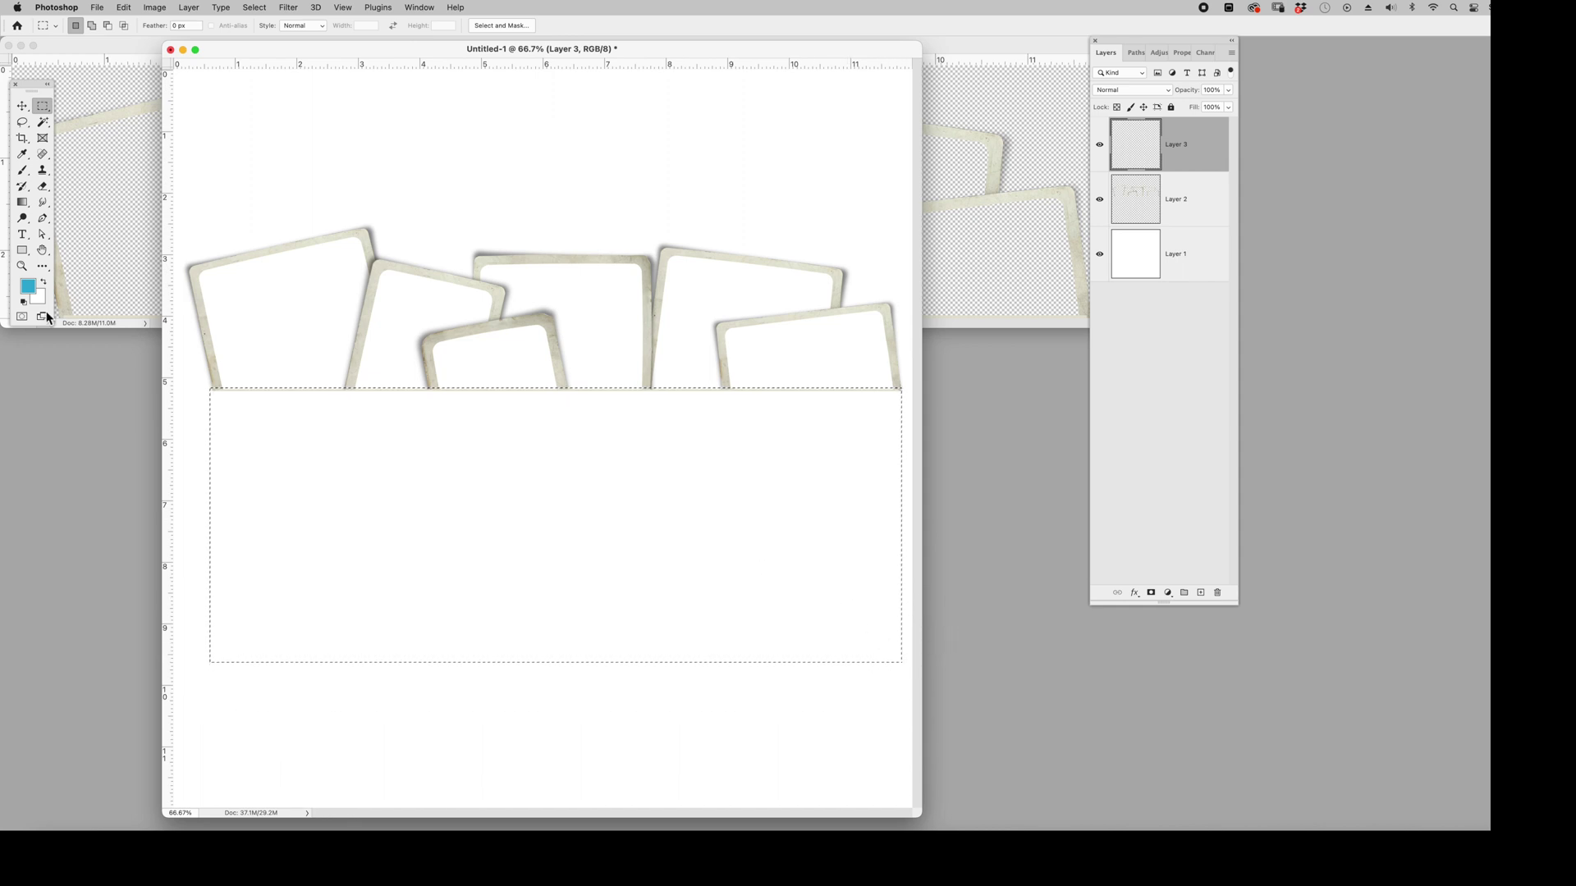
click(27, 286)
click(1021, 501)
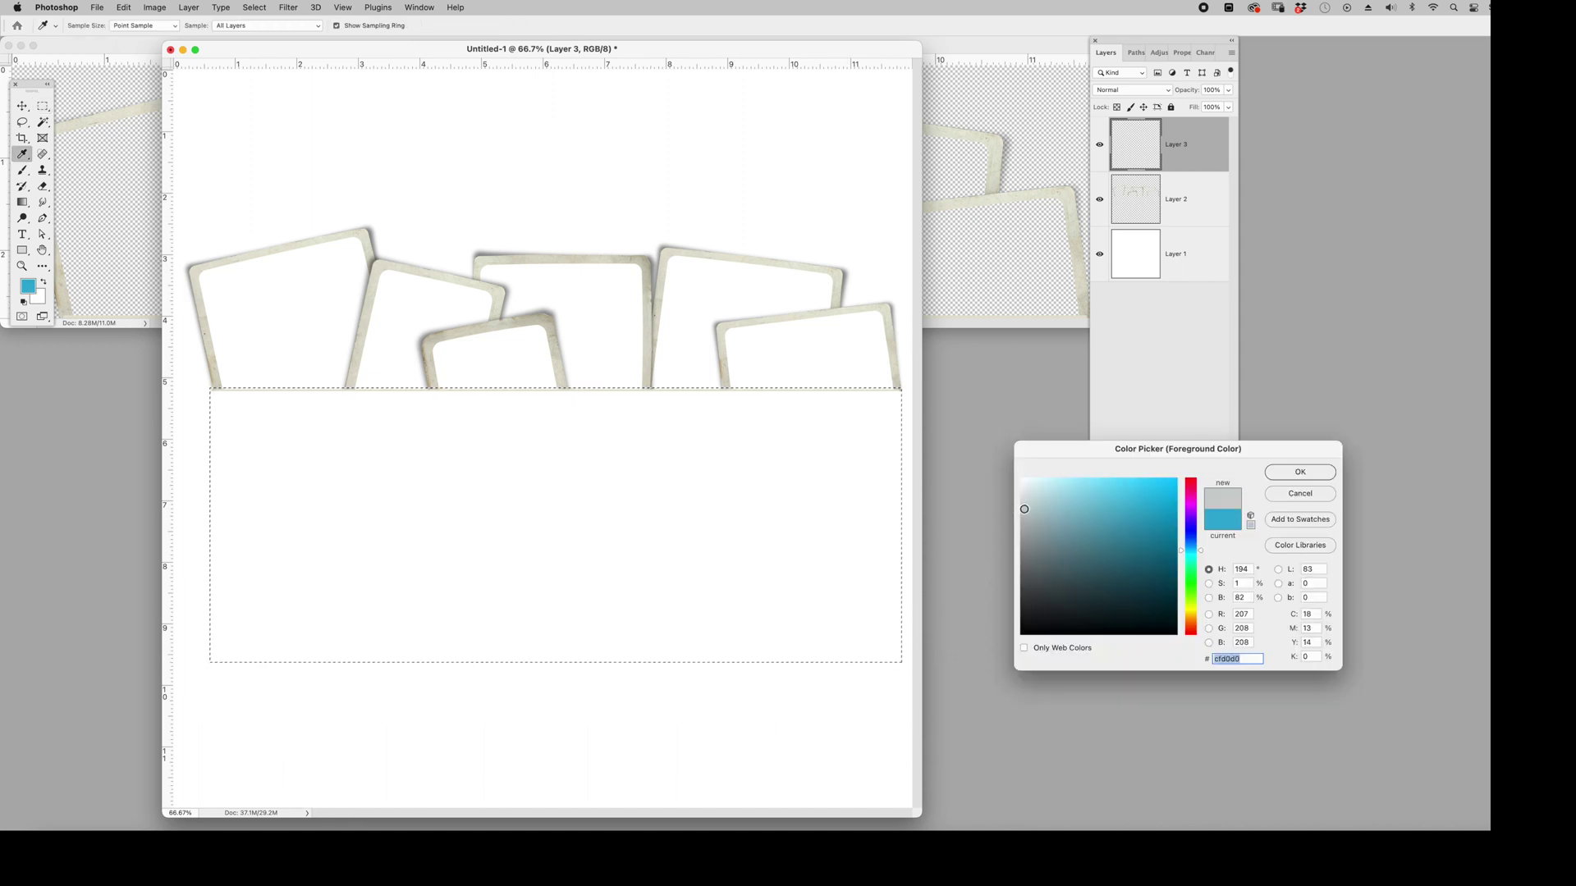
key(Return)
key(alt+BackSpace)
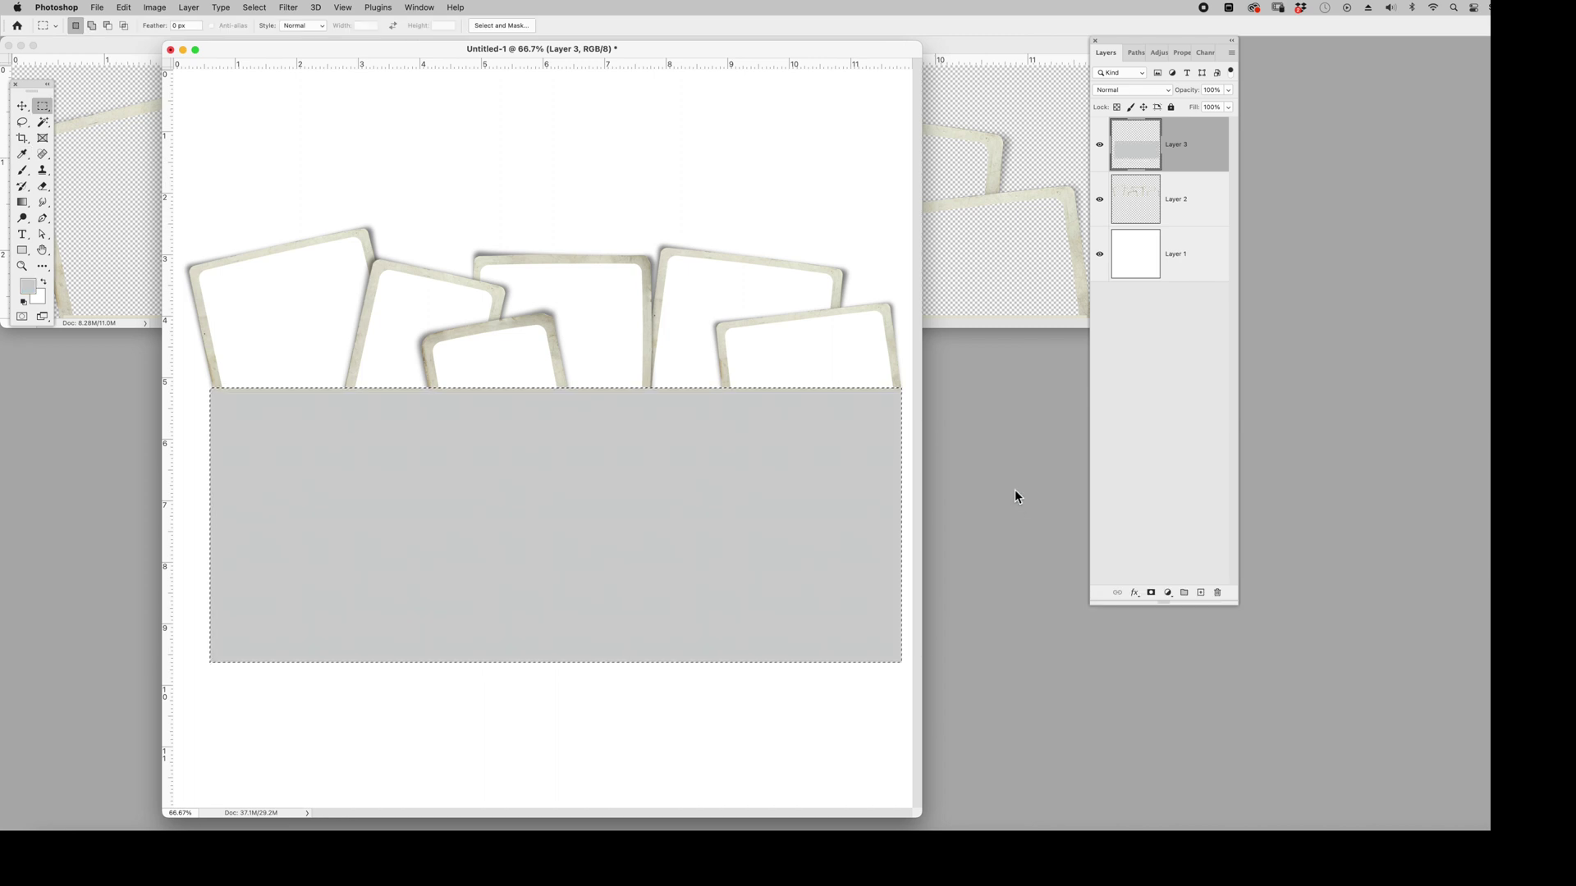
key(super+d)
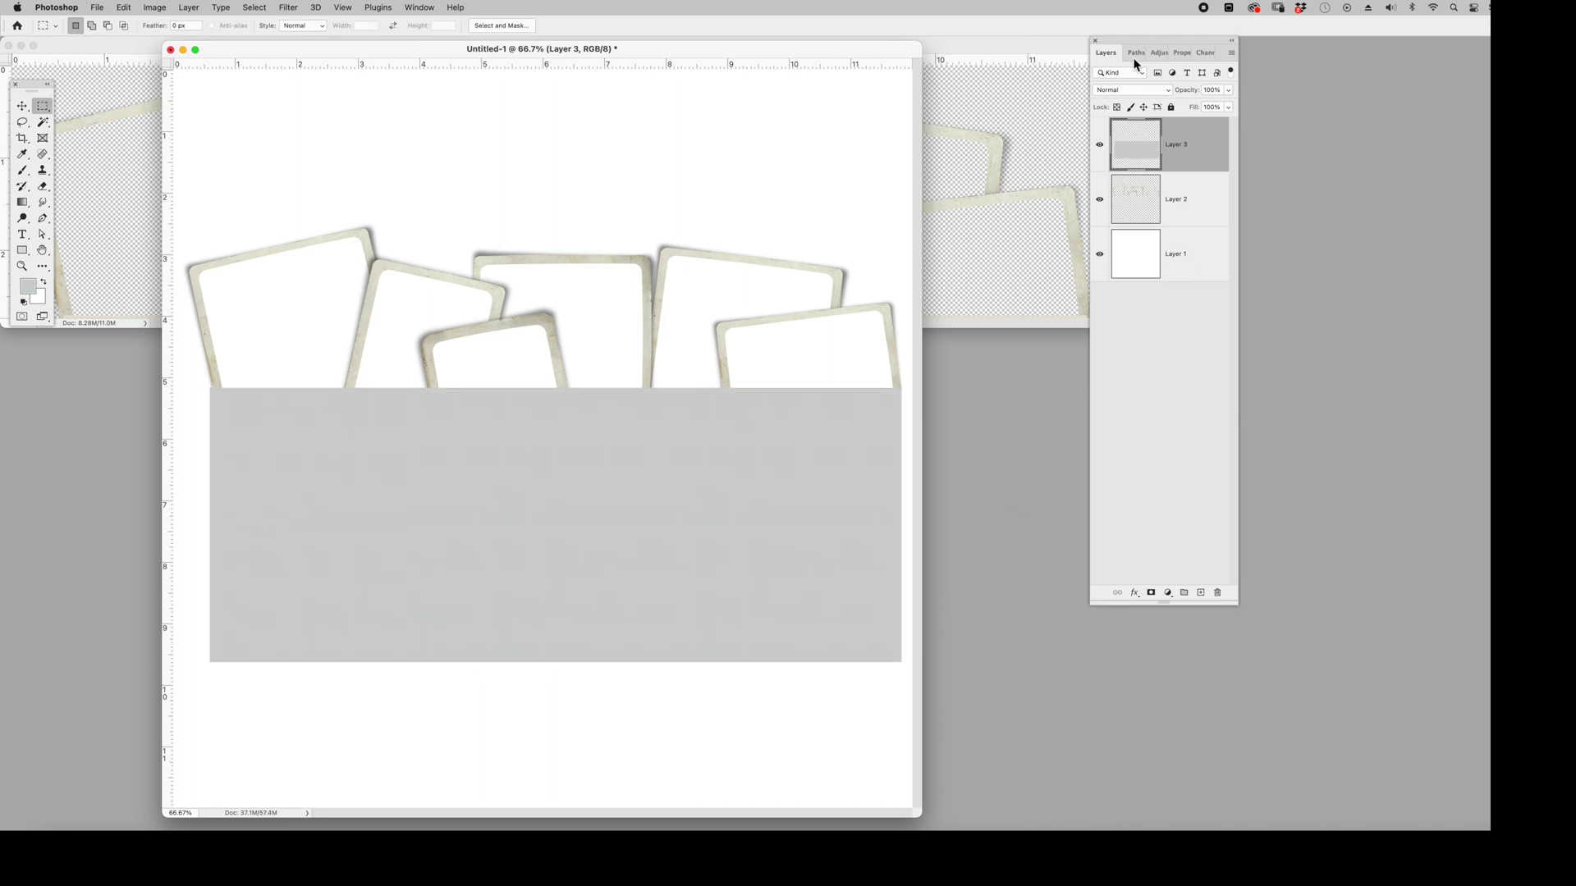
- Magic-wand the leftmost frame's white interior on Layer 2 and expand the selection by 3 pixels
click(1174, 206)
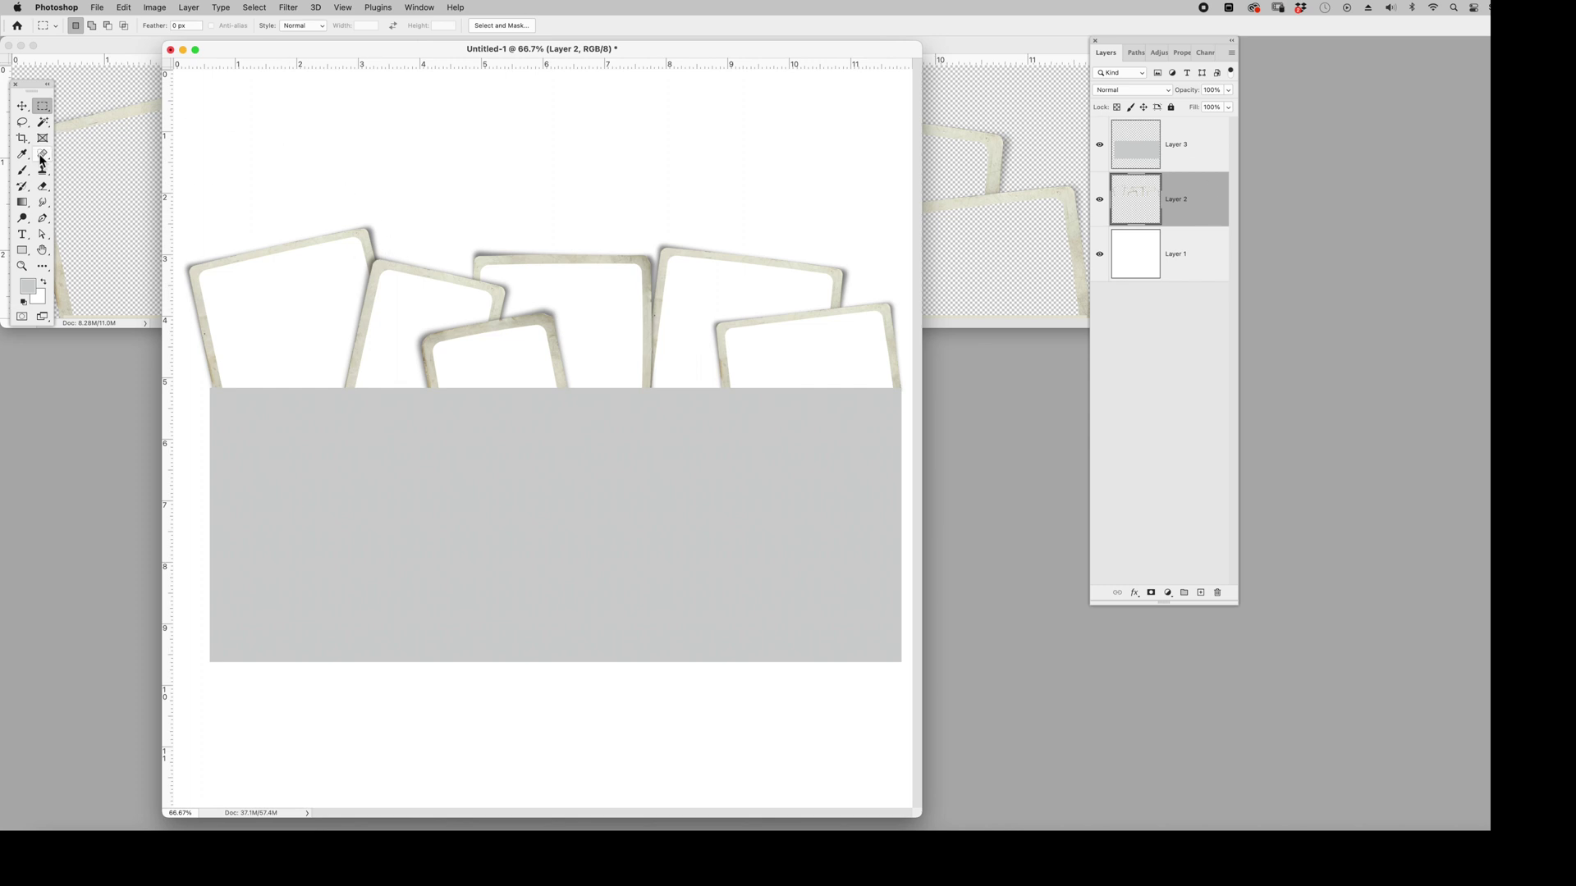
click(43, 123)
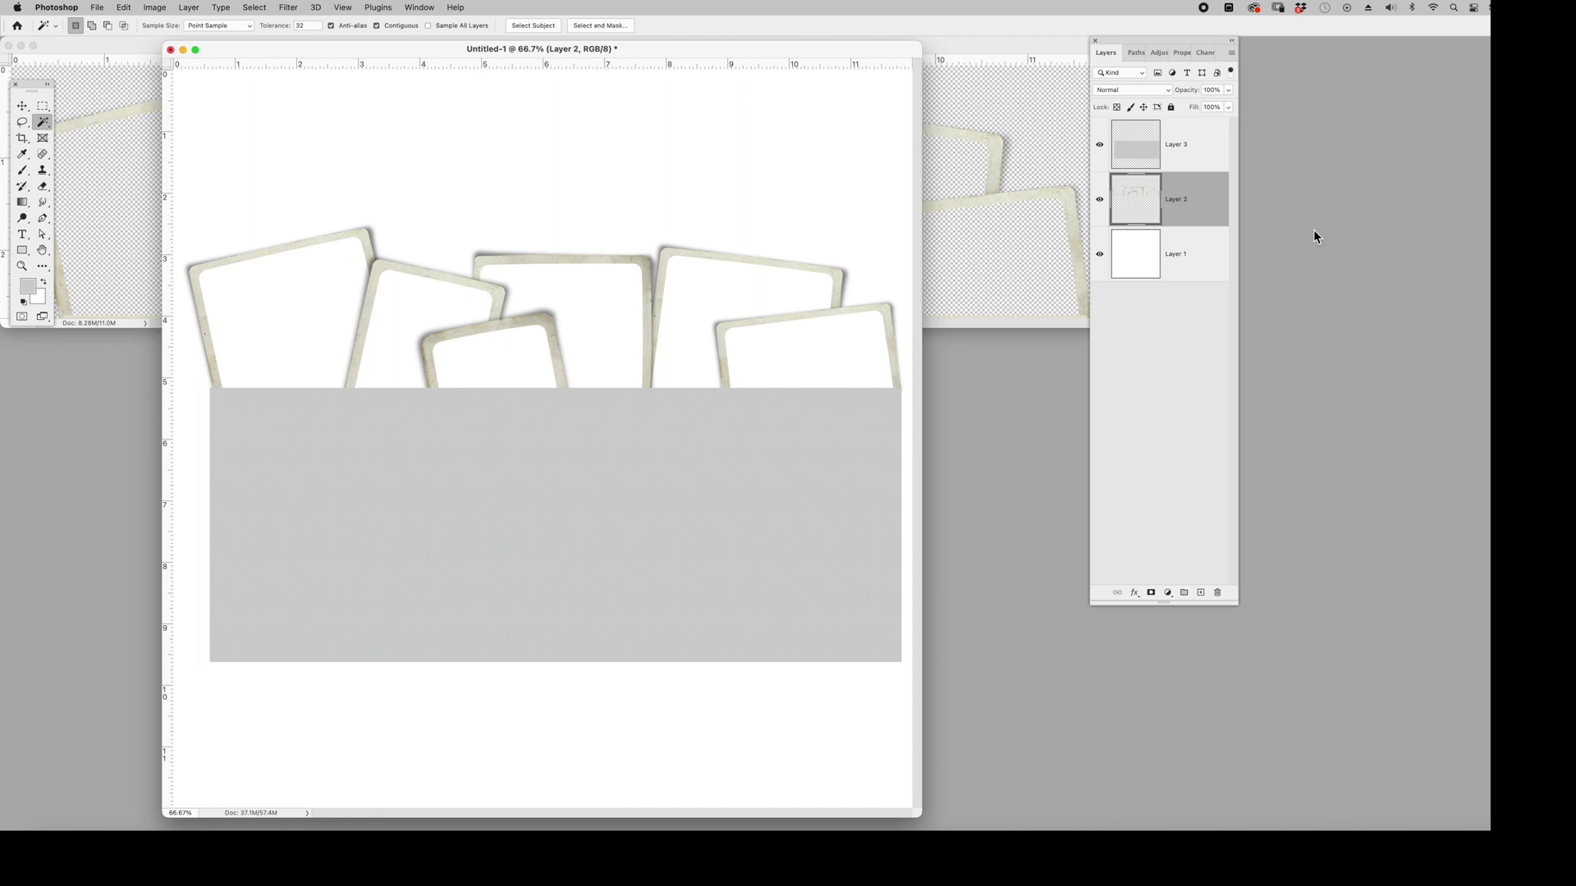
click(311, 312)
key(shift)
click(248, 8)
mouse_move(293, 186)
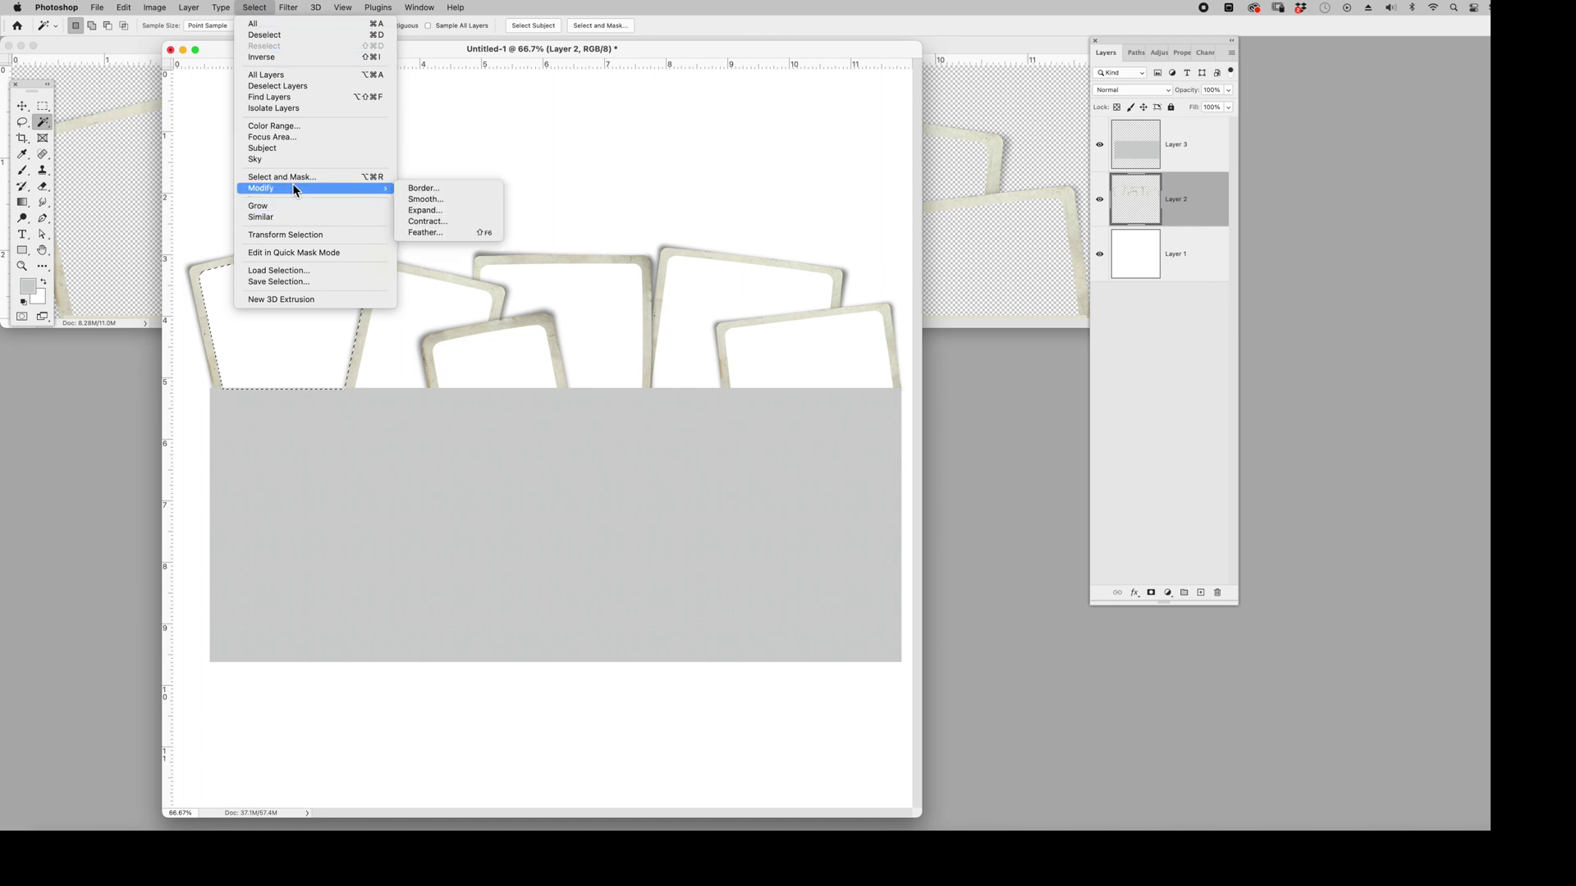
click(450, 210)
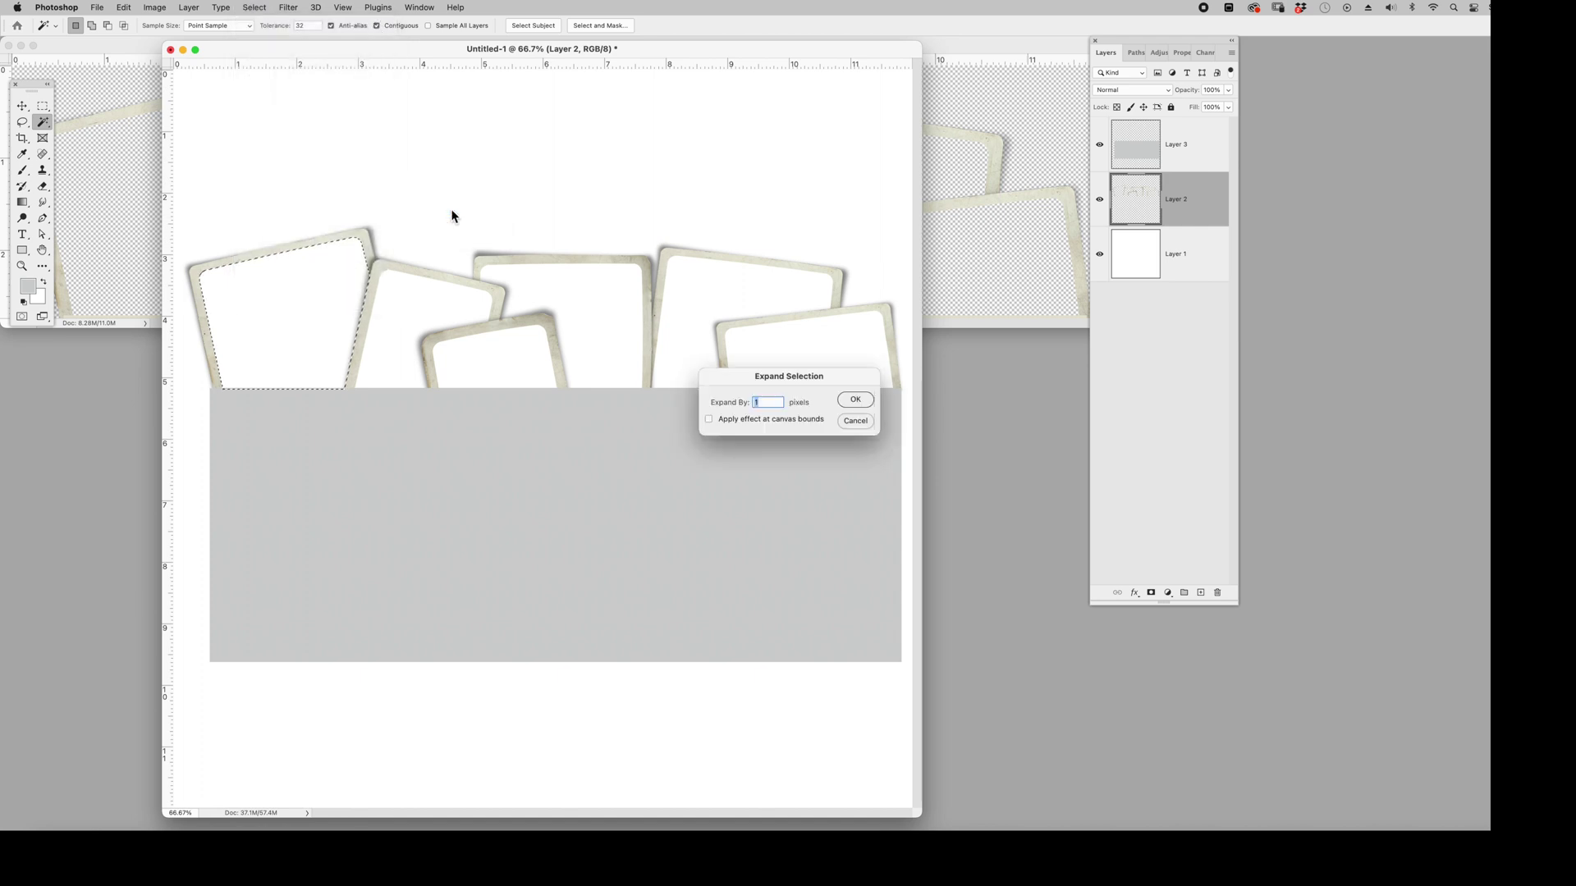
text(3)
key(Return)
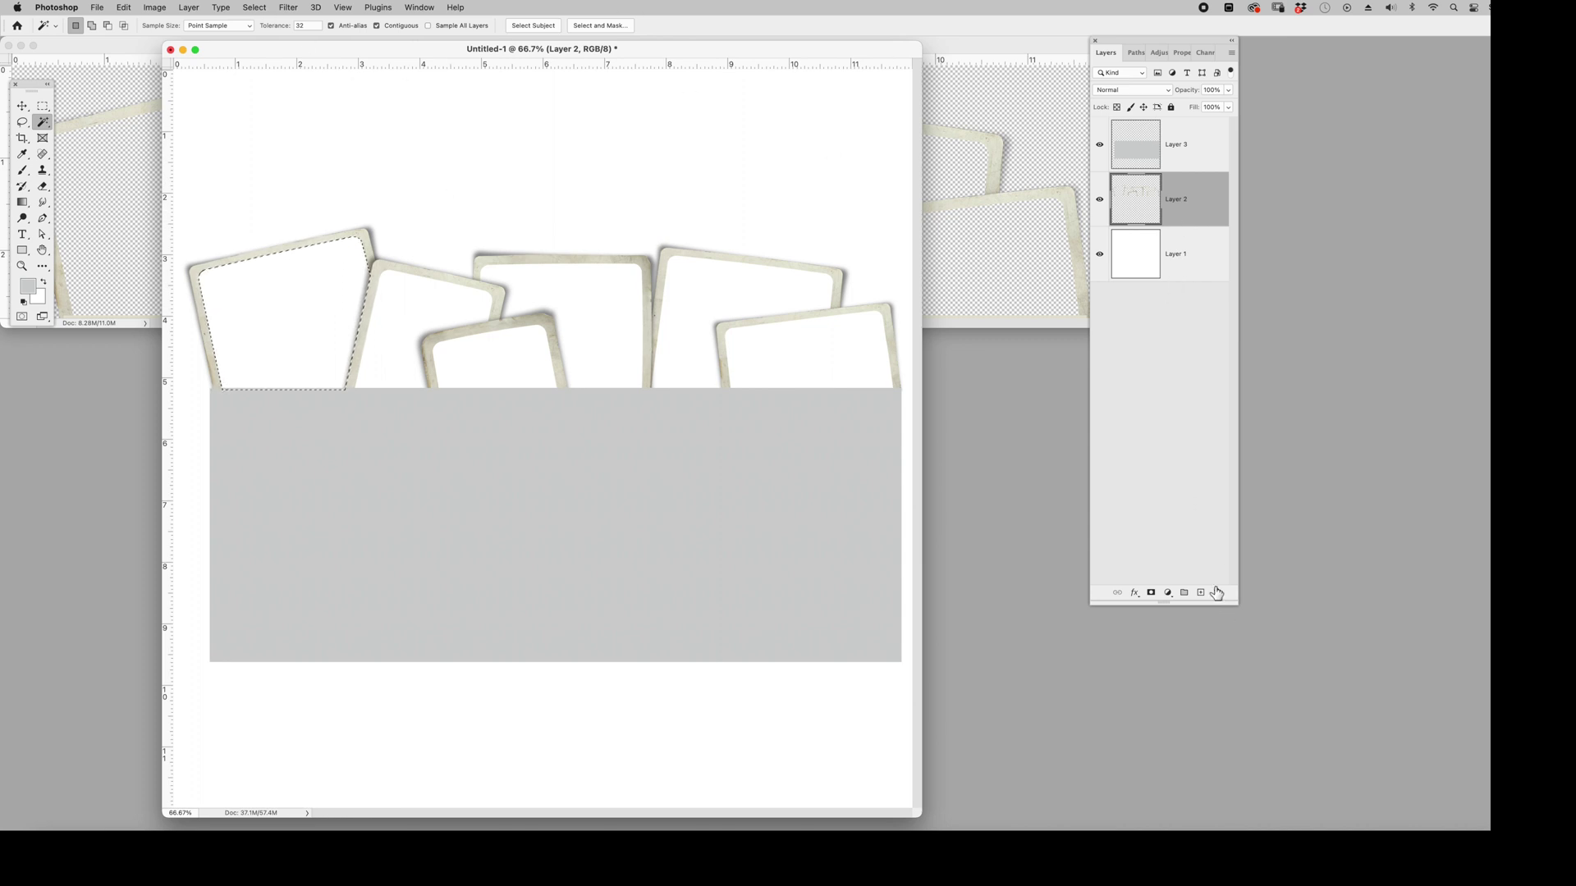
- Add a new layer above Layer 1 and open DSC_0438.jpg beside the page
click(1195, 264)
click(1201, 593)
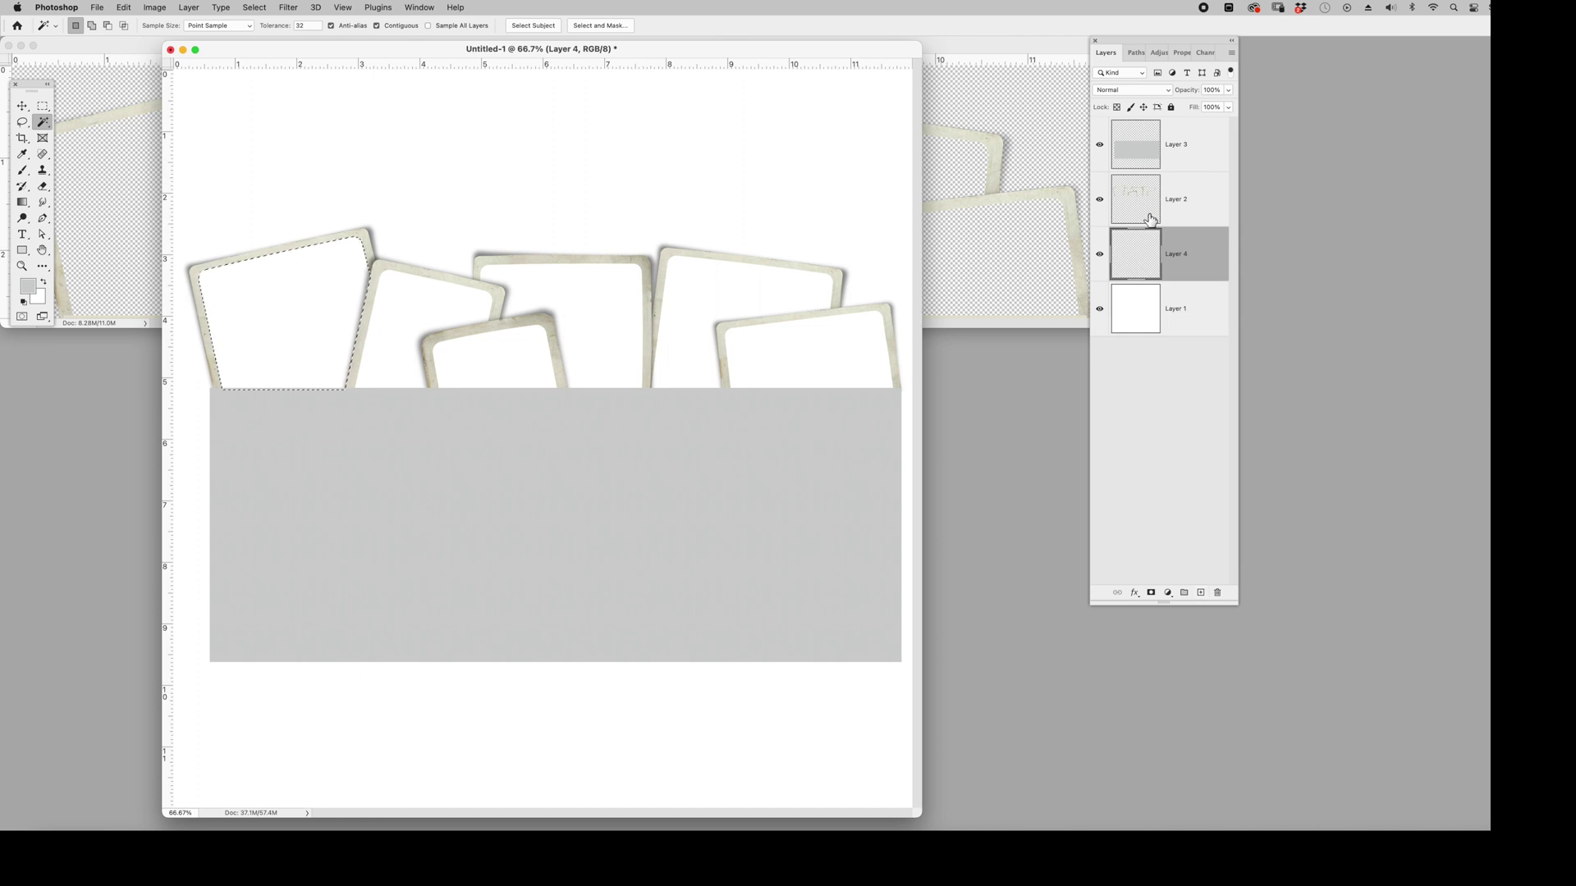
key(super+o)
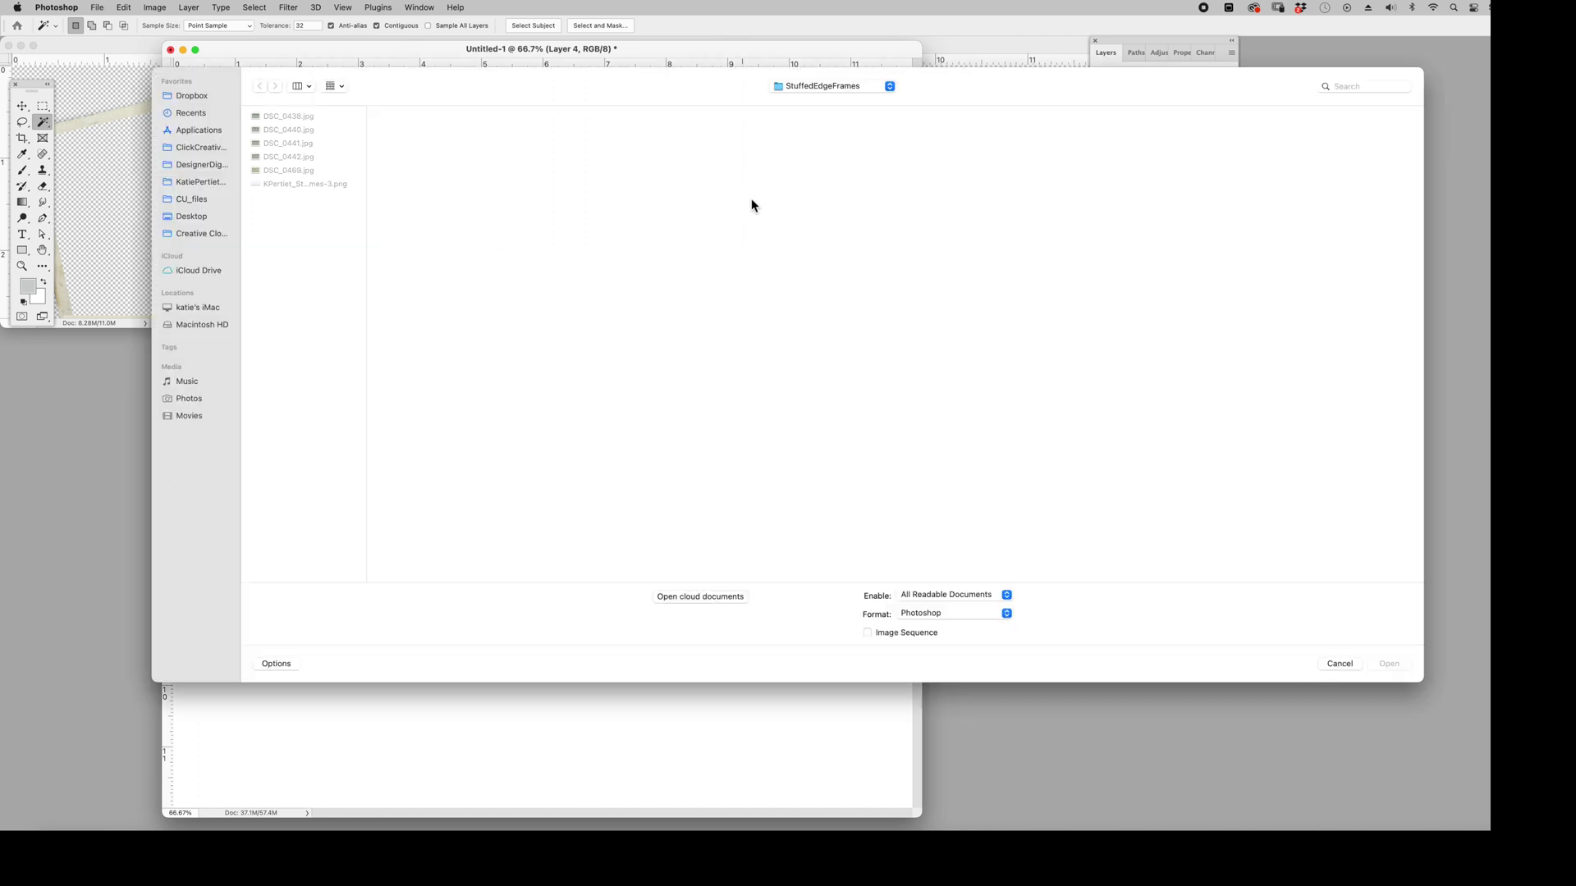
click(307, 117)
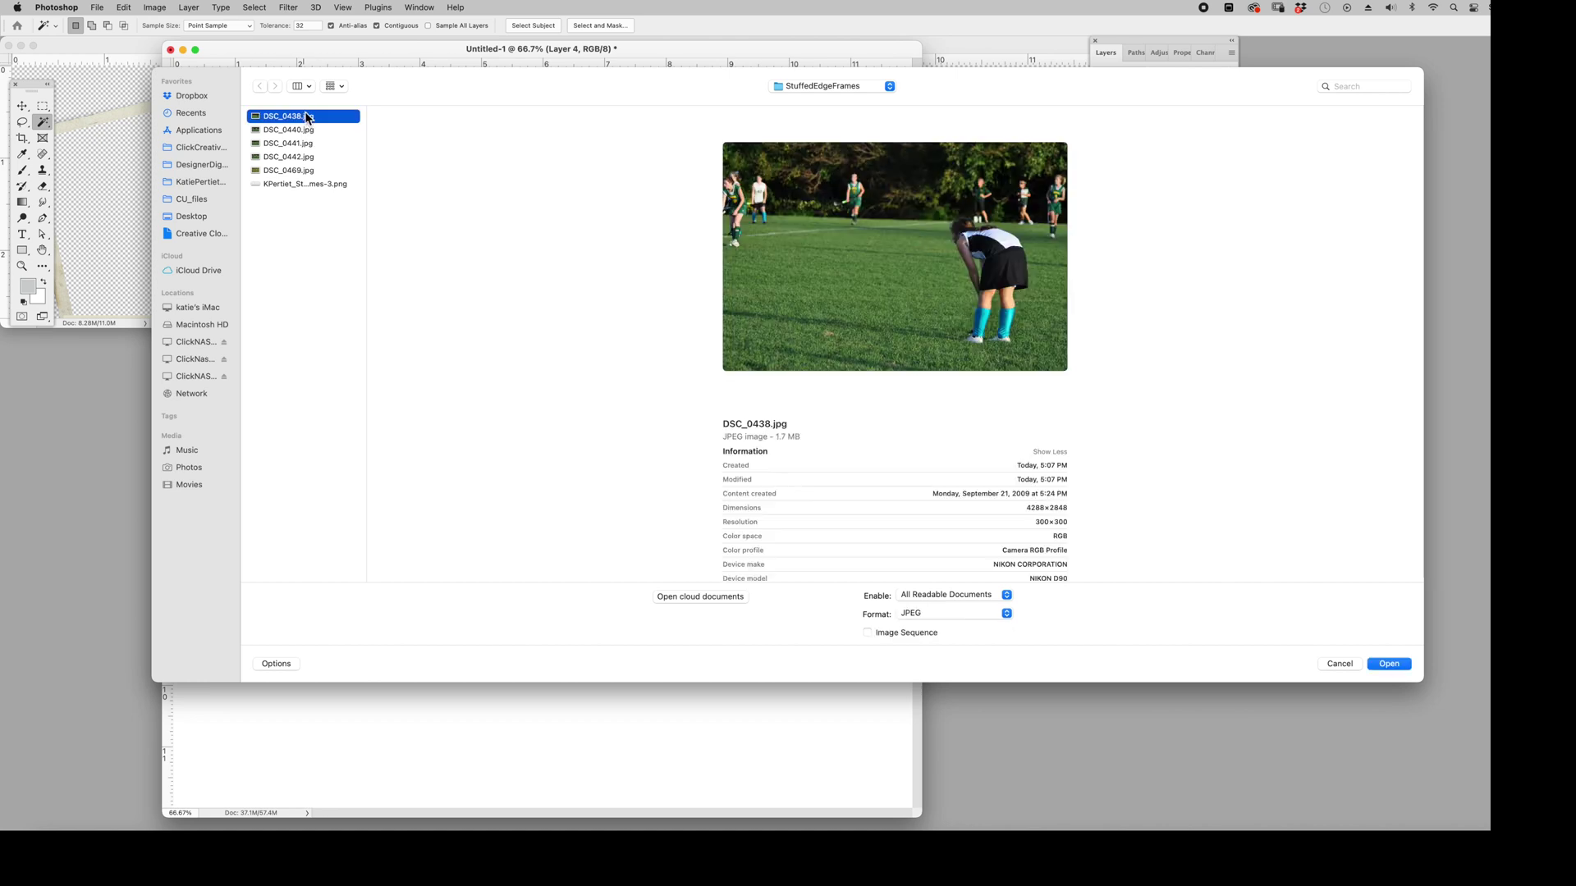
double_click(307, 118)
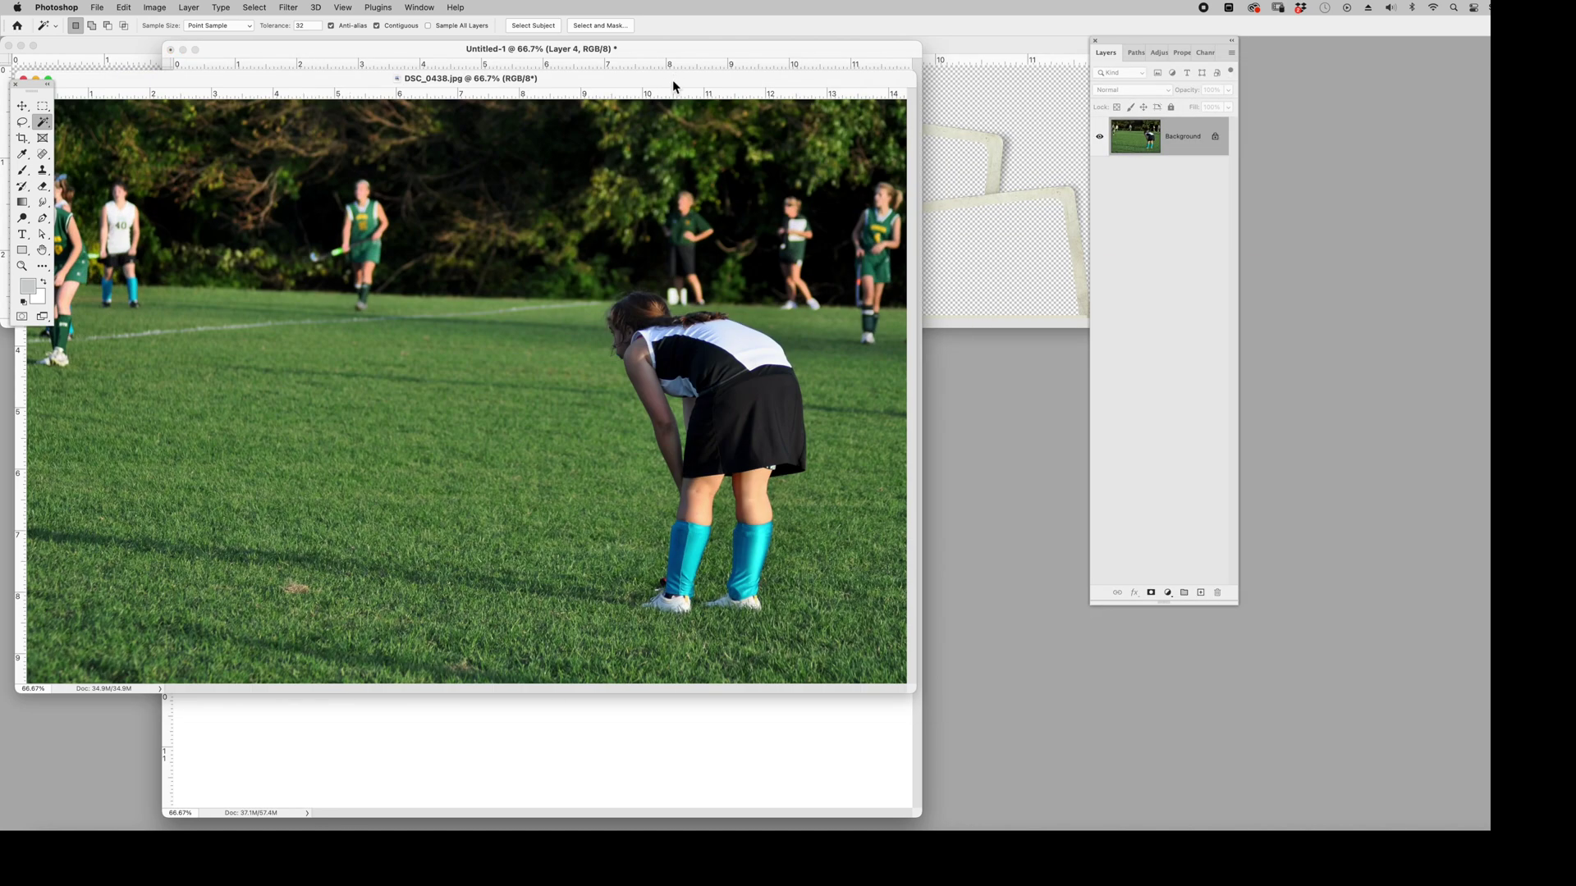
drag(674, 86, 377, 268)
- Copy the entire DSC_0438 field hockey photo
click(22, 105)
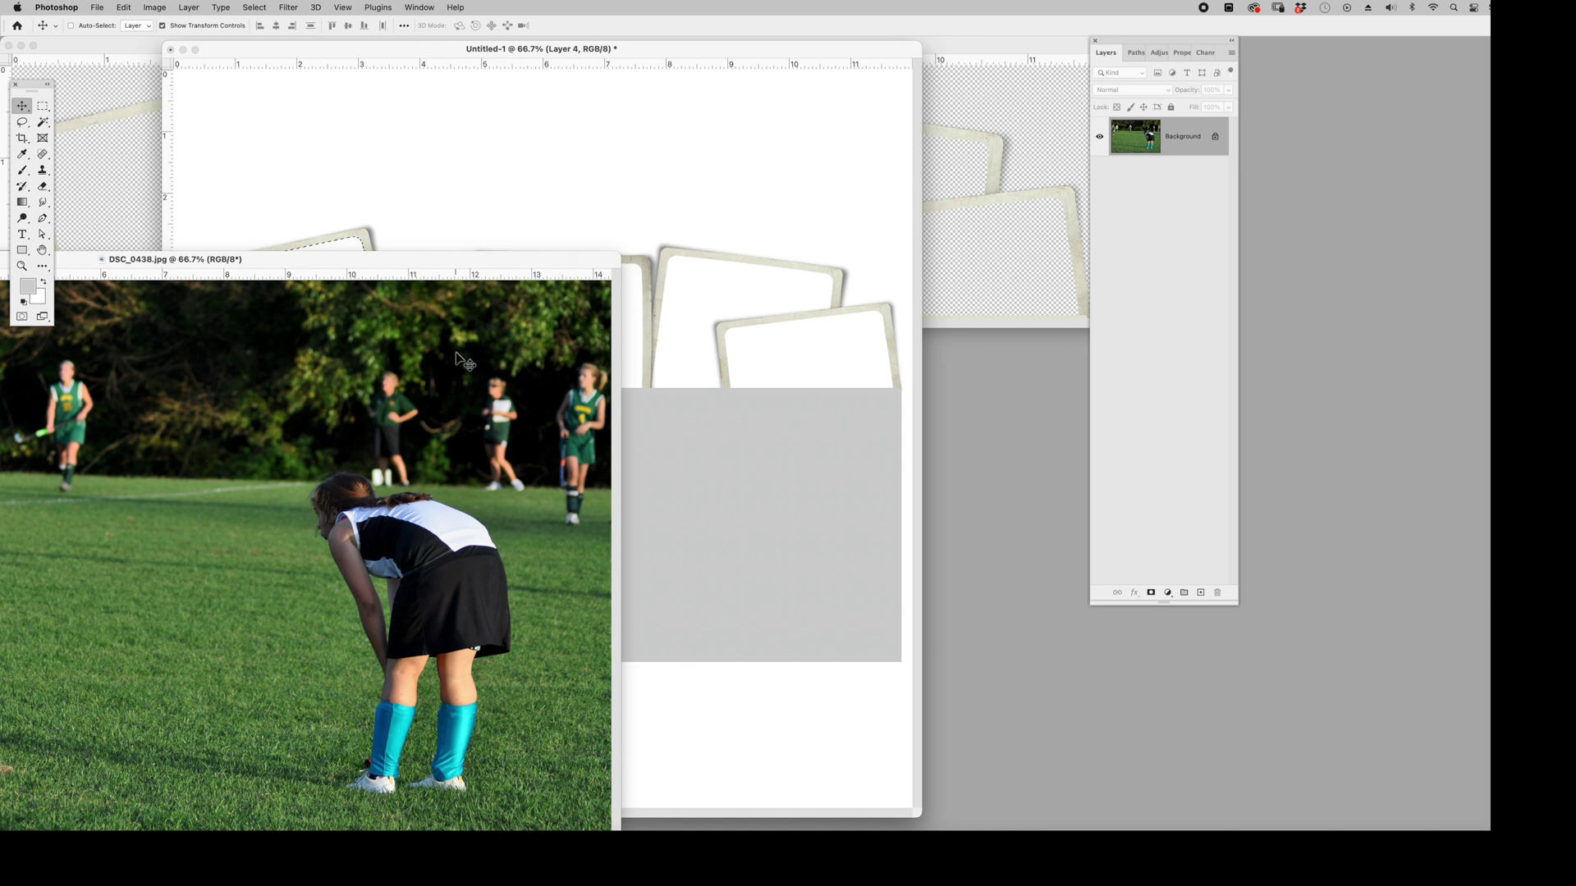
key(super+alt)
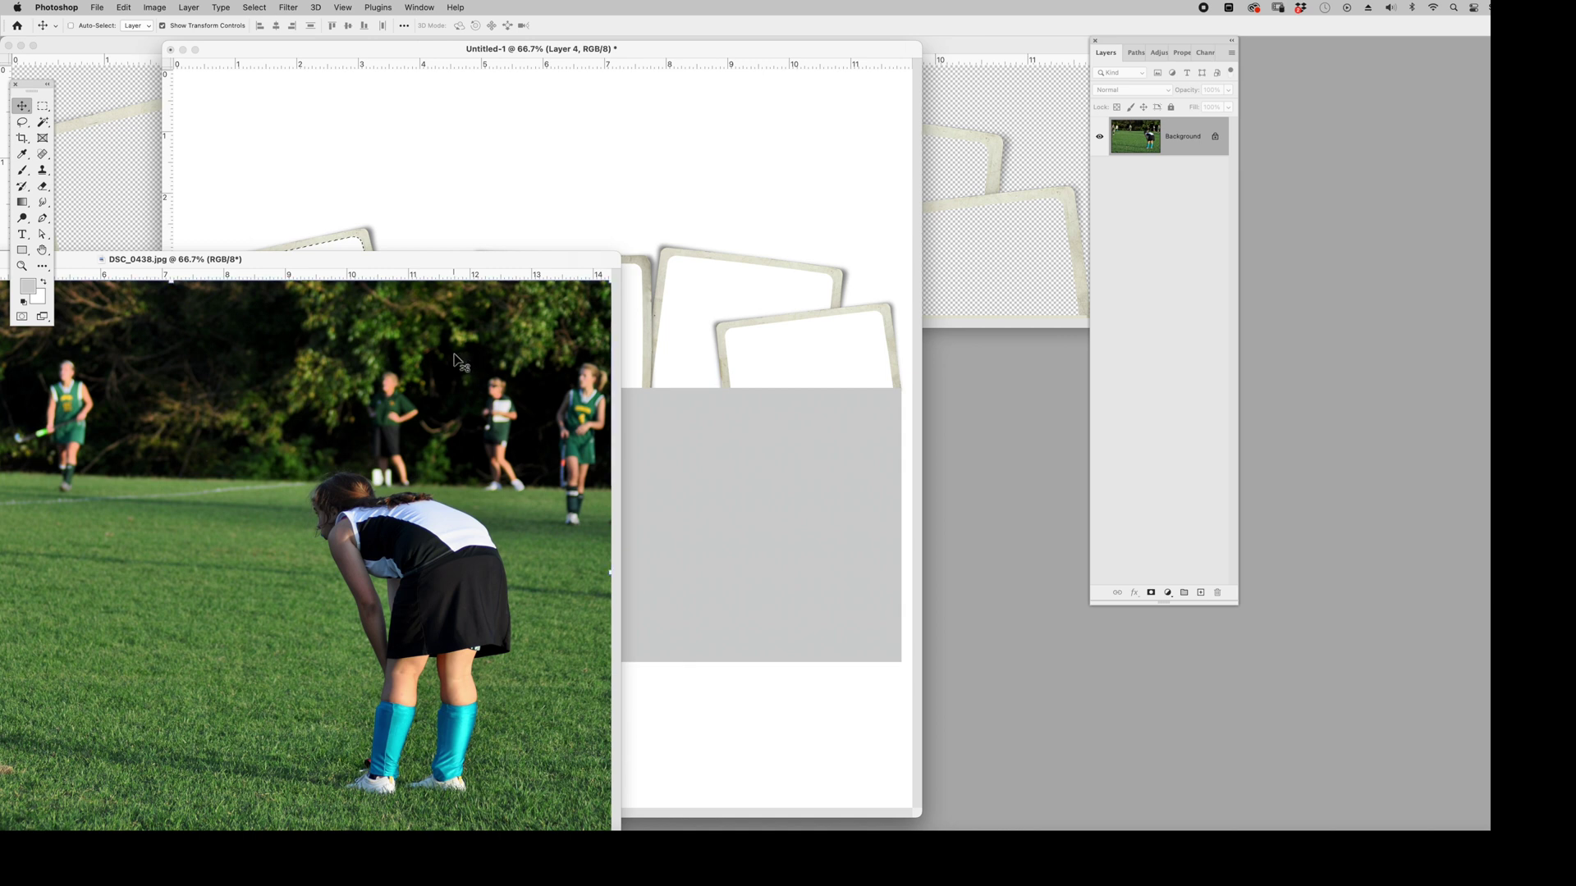
click(120, 9)
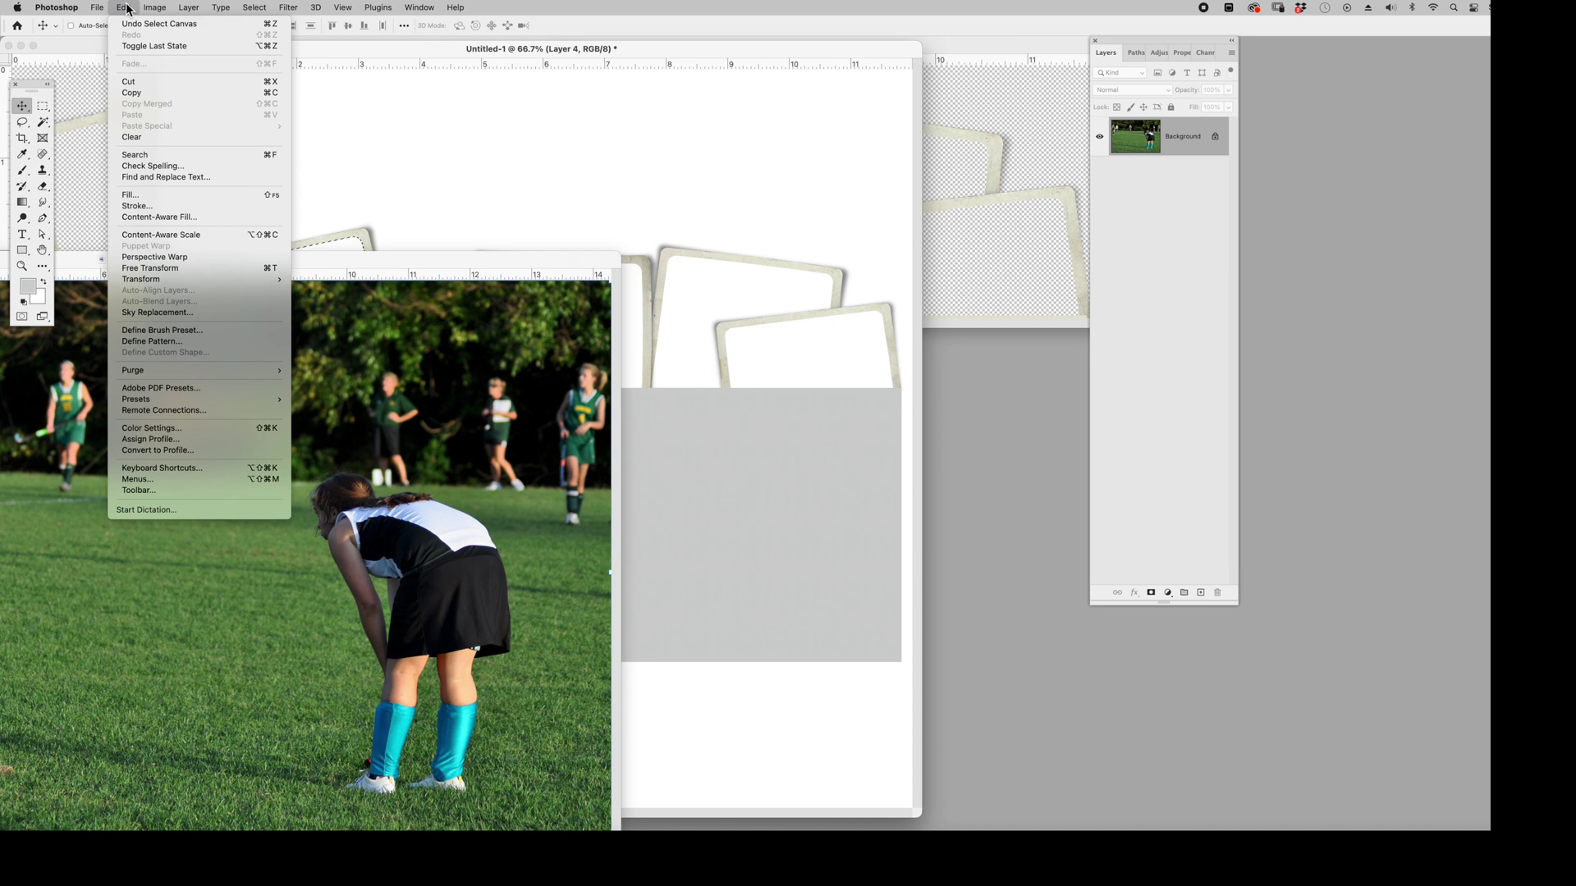
mouse_move(102, 11)
key(Escape)
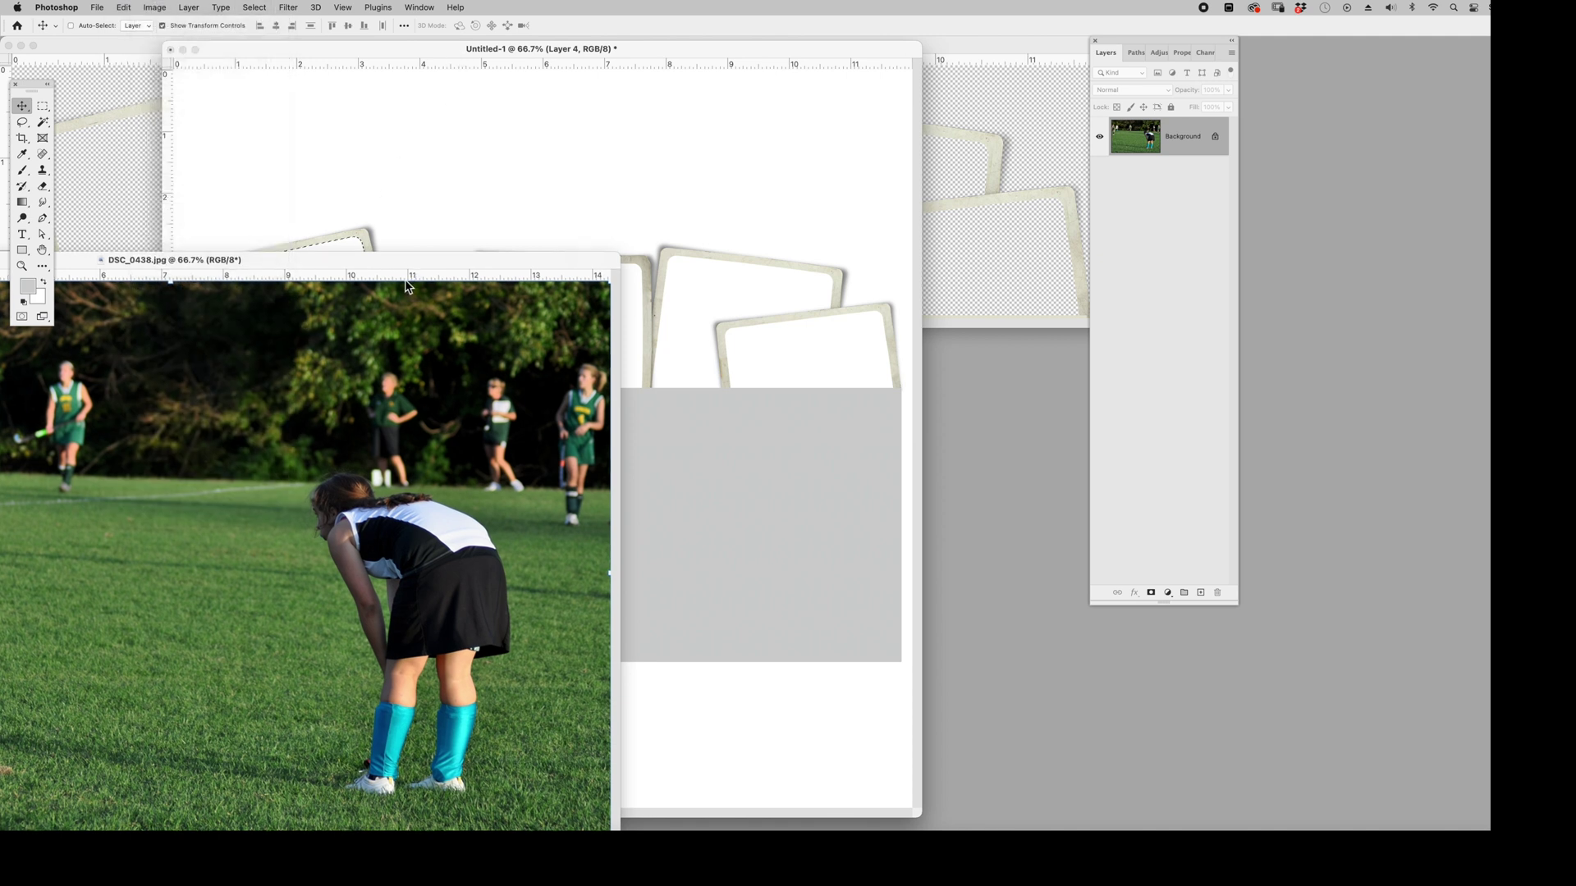
- Paste Into the first frame's selection, scaling the photo to about 44% to fill the frame
click(417, 231)
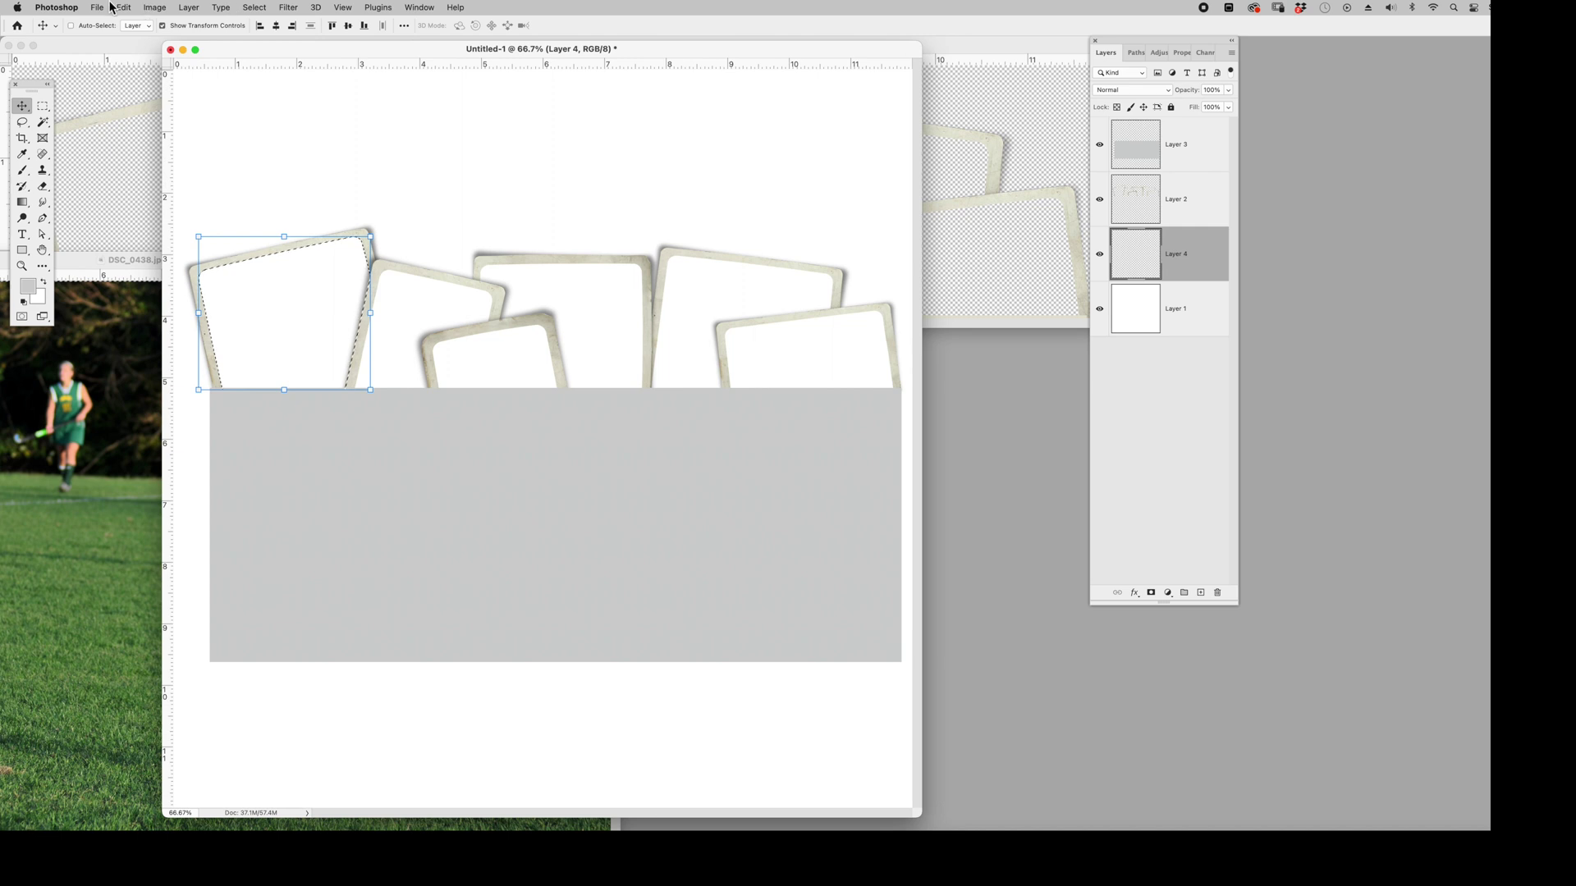
click(125, 9)
mouse_move(159, 129)
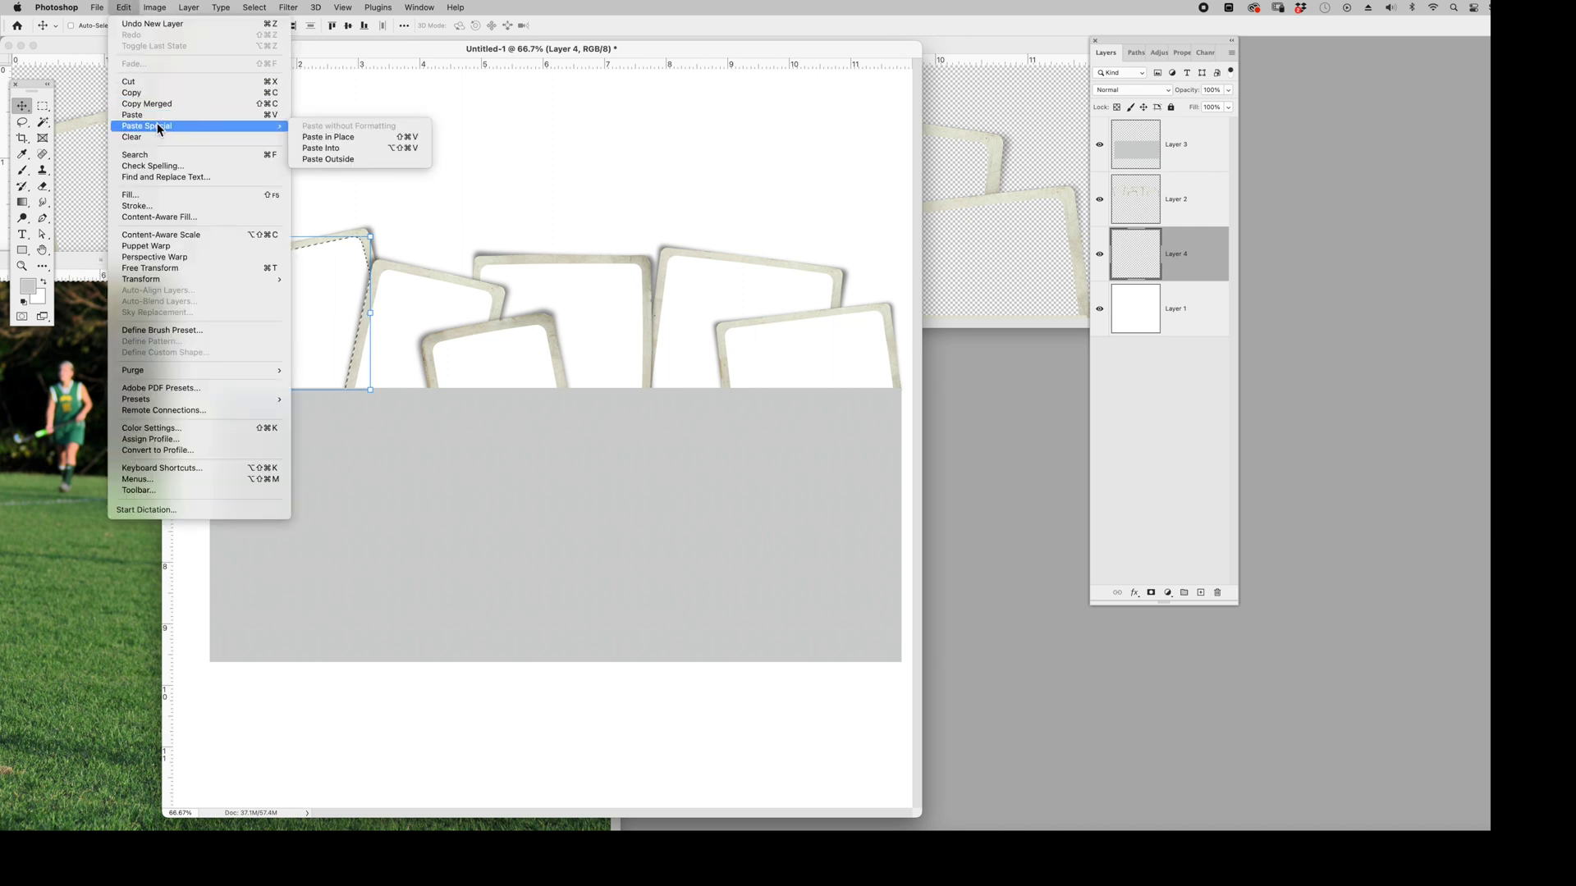
click(354, 152)
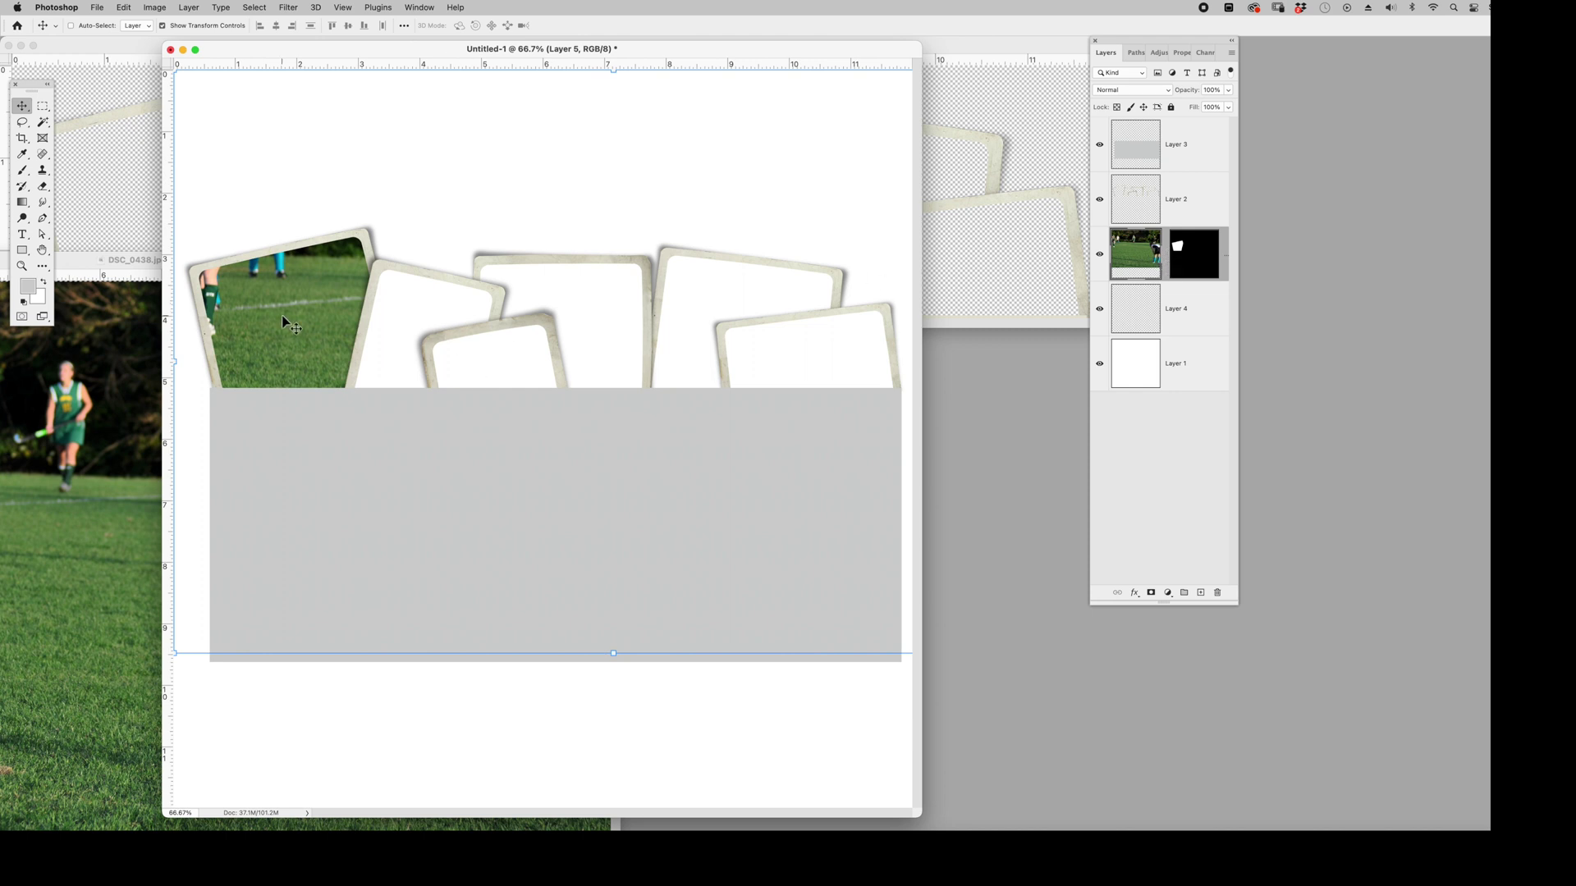
drag(291, 325, 305, 460)
drag(355, 147, 373, 475)
drag(464, 670, 327, 397)
key(Return)
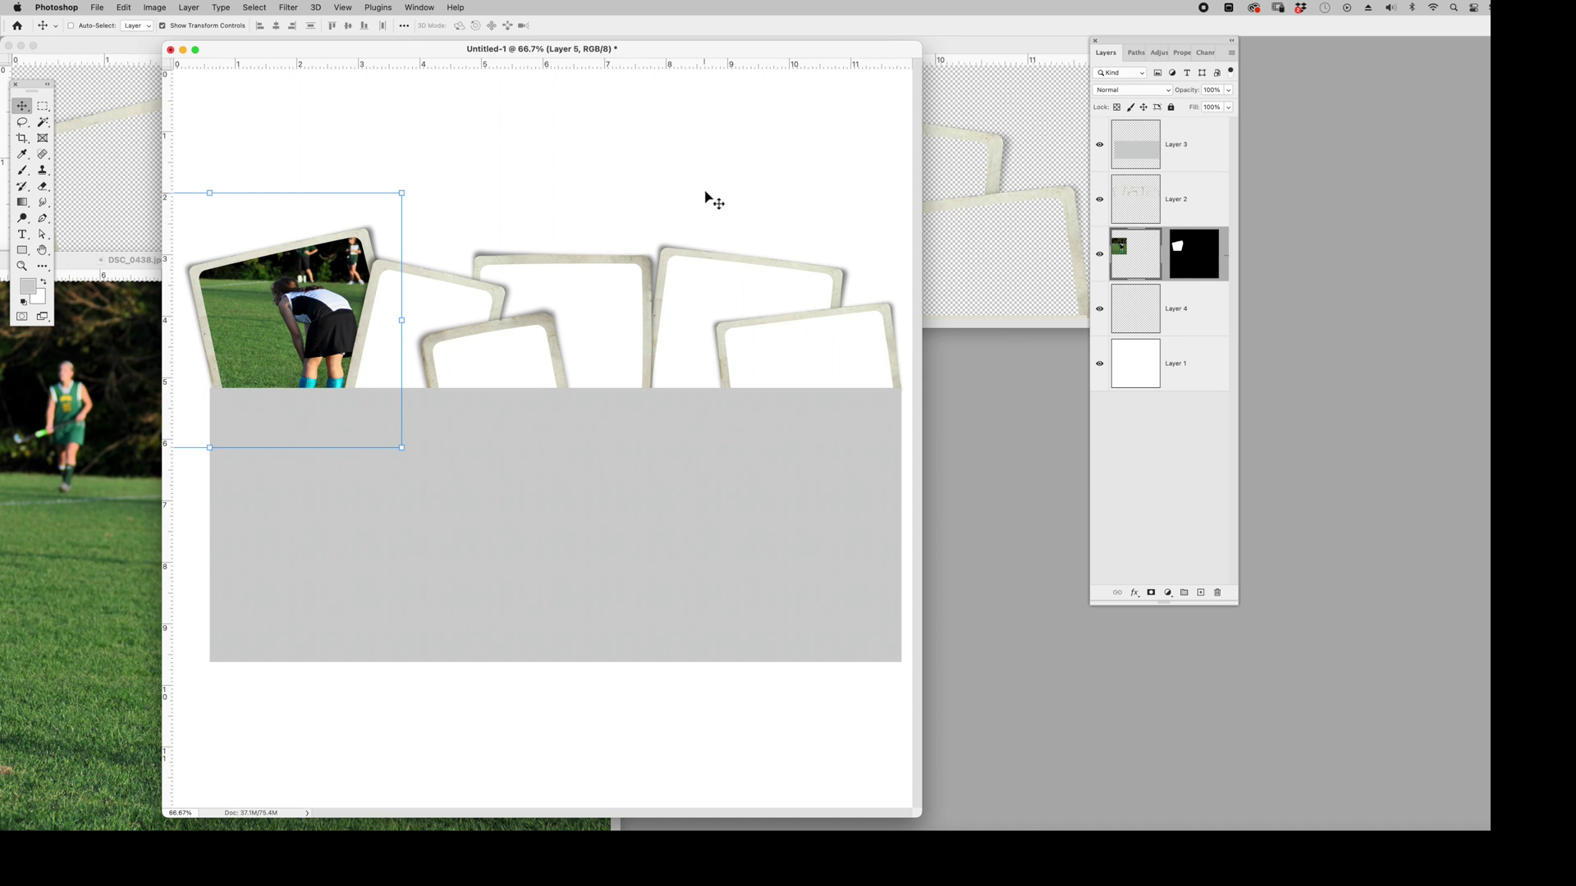
- Open the DSC_0440.jpg photo
key(super)
key(super+o)
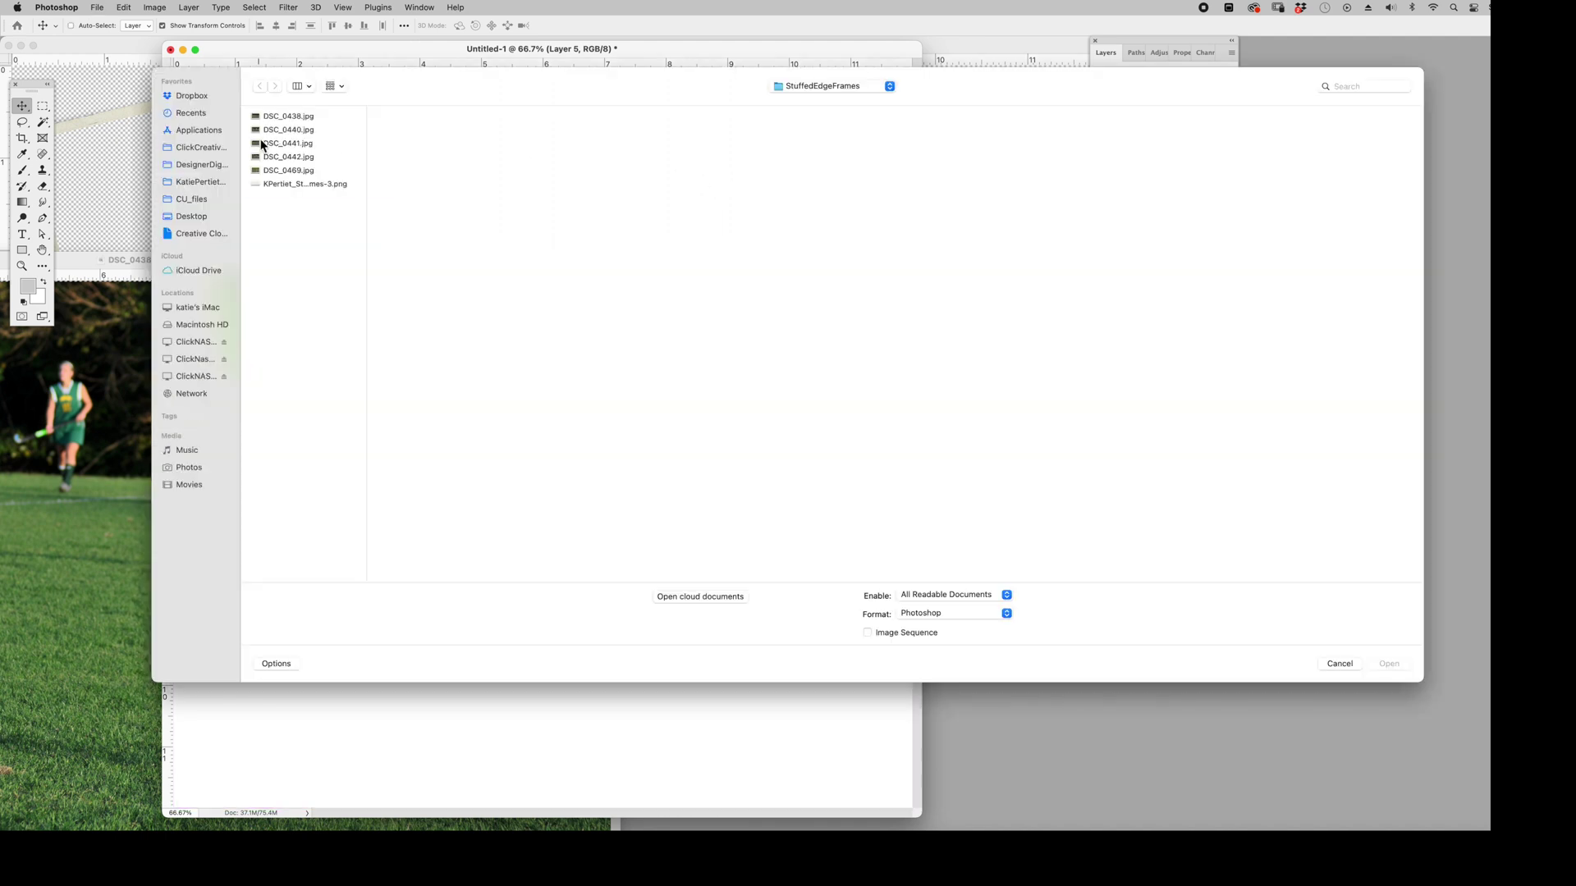
click(285, 131)
double_click(288, 129)
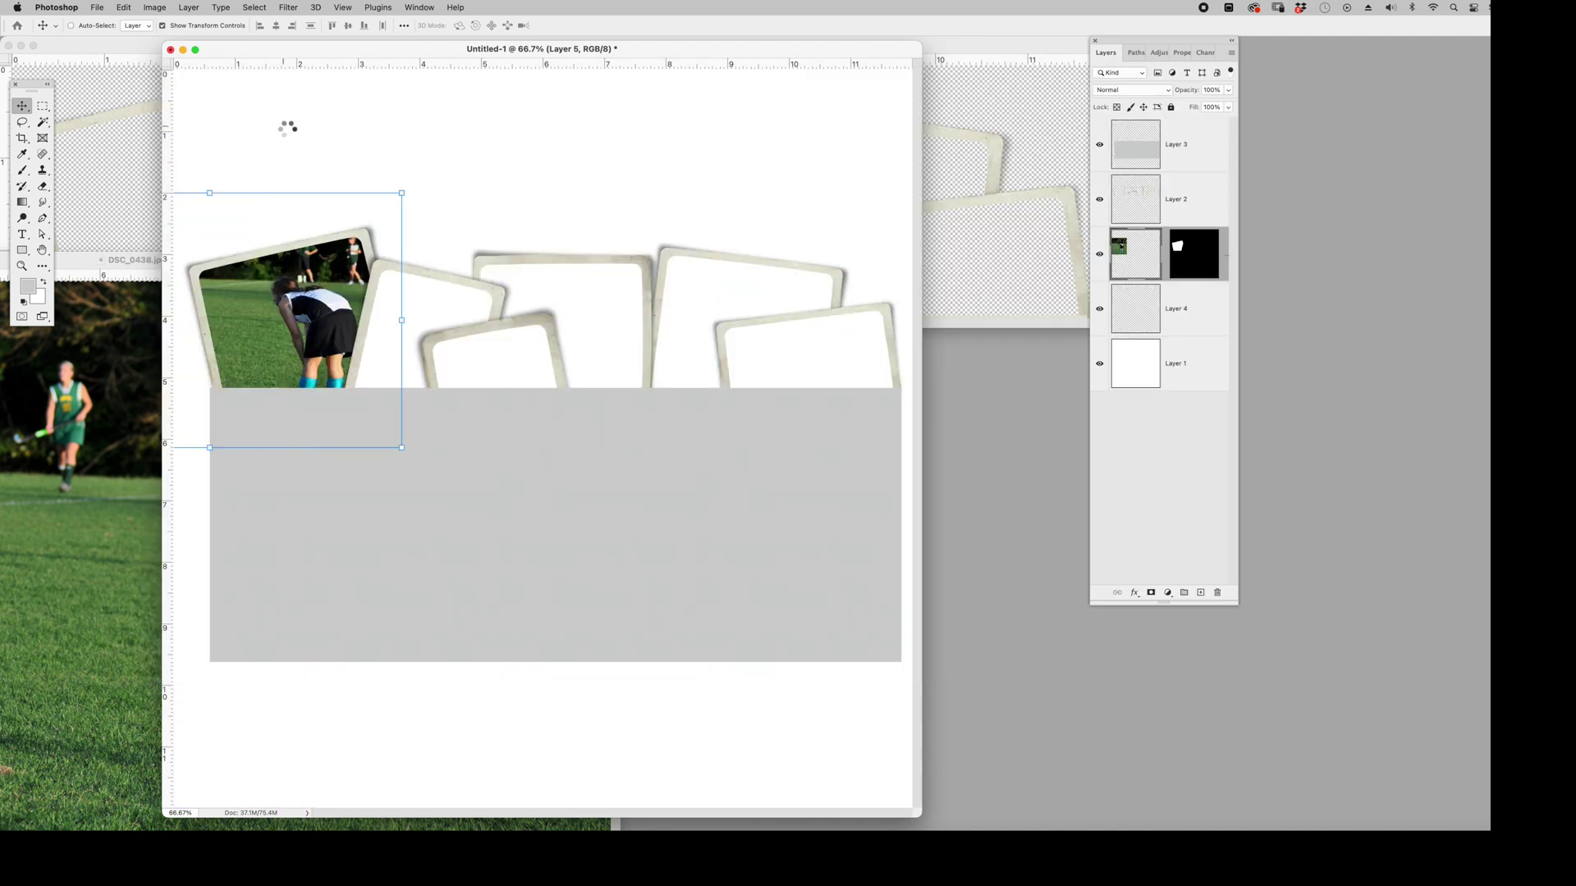
drag(660, 106, 366, 393)
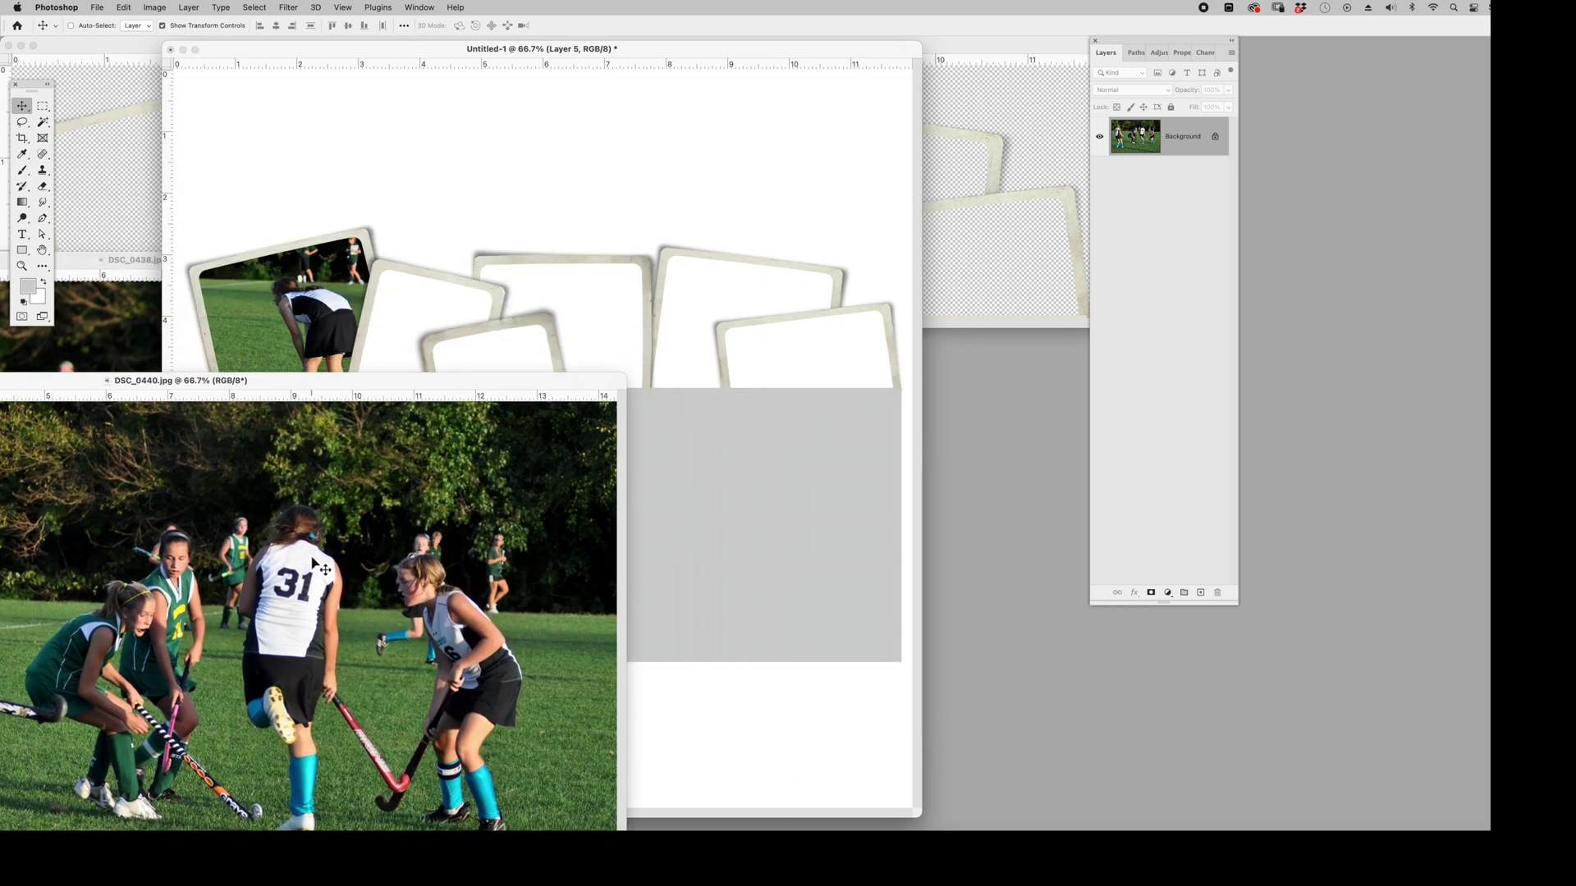
- Drag DSC_0440 into Untitled-1 as Layer 6, scaled to about 57% over the left frames
drag(477, 242, 472, 281)
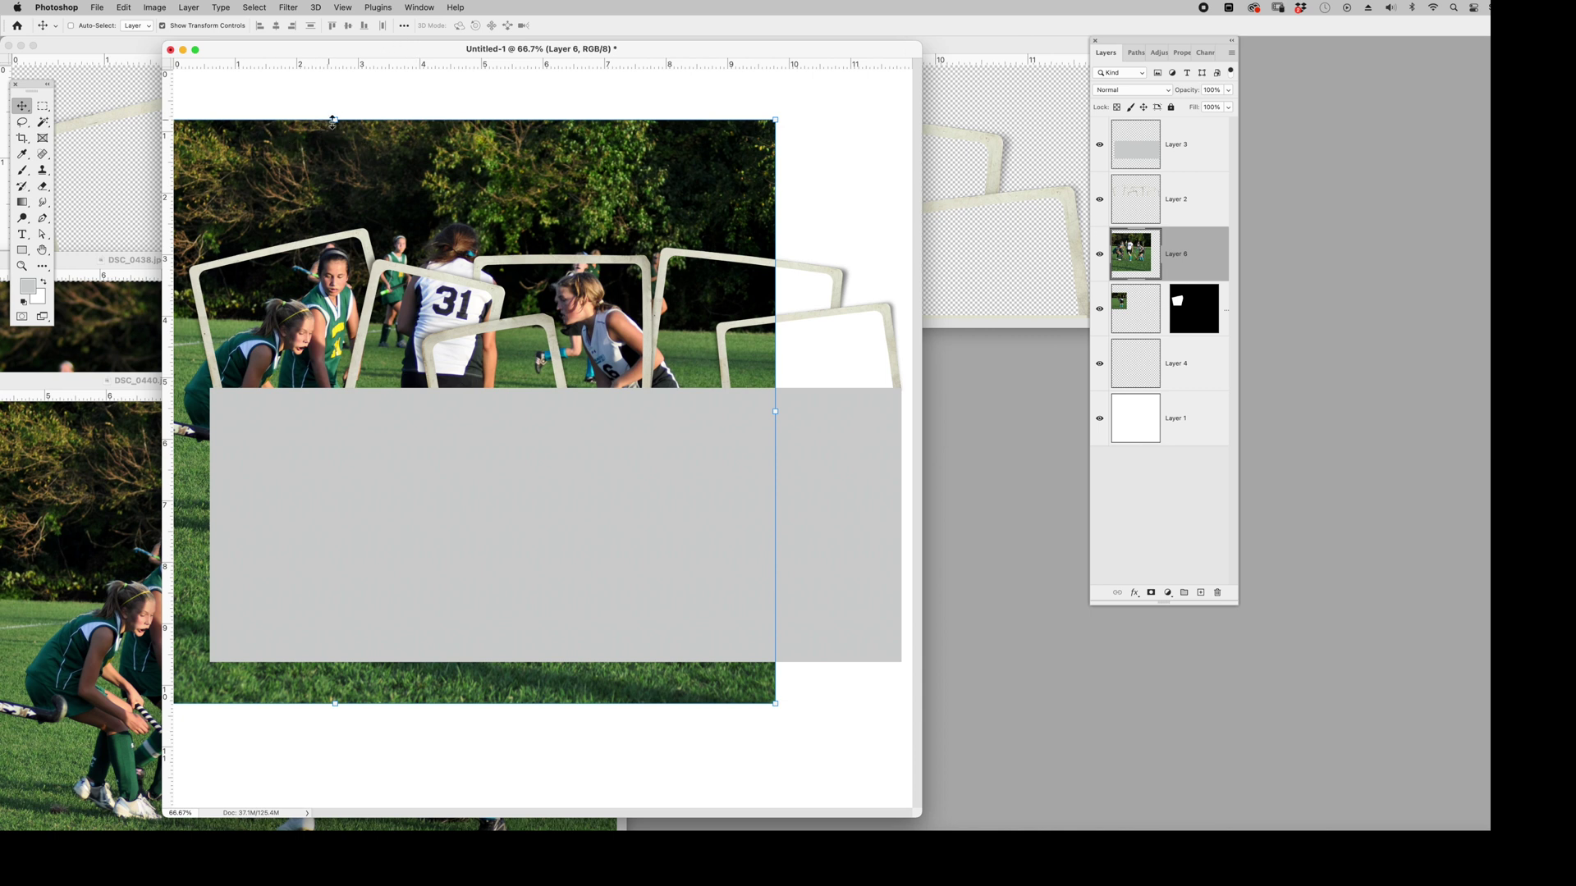
click(337, 132)
drag(337, 133, 337, 371)
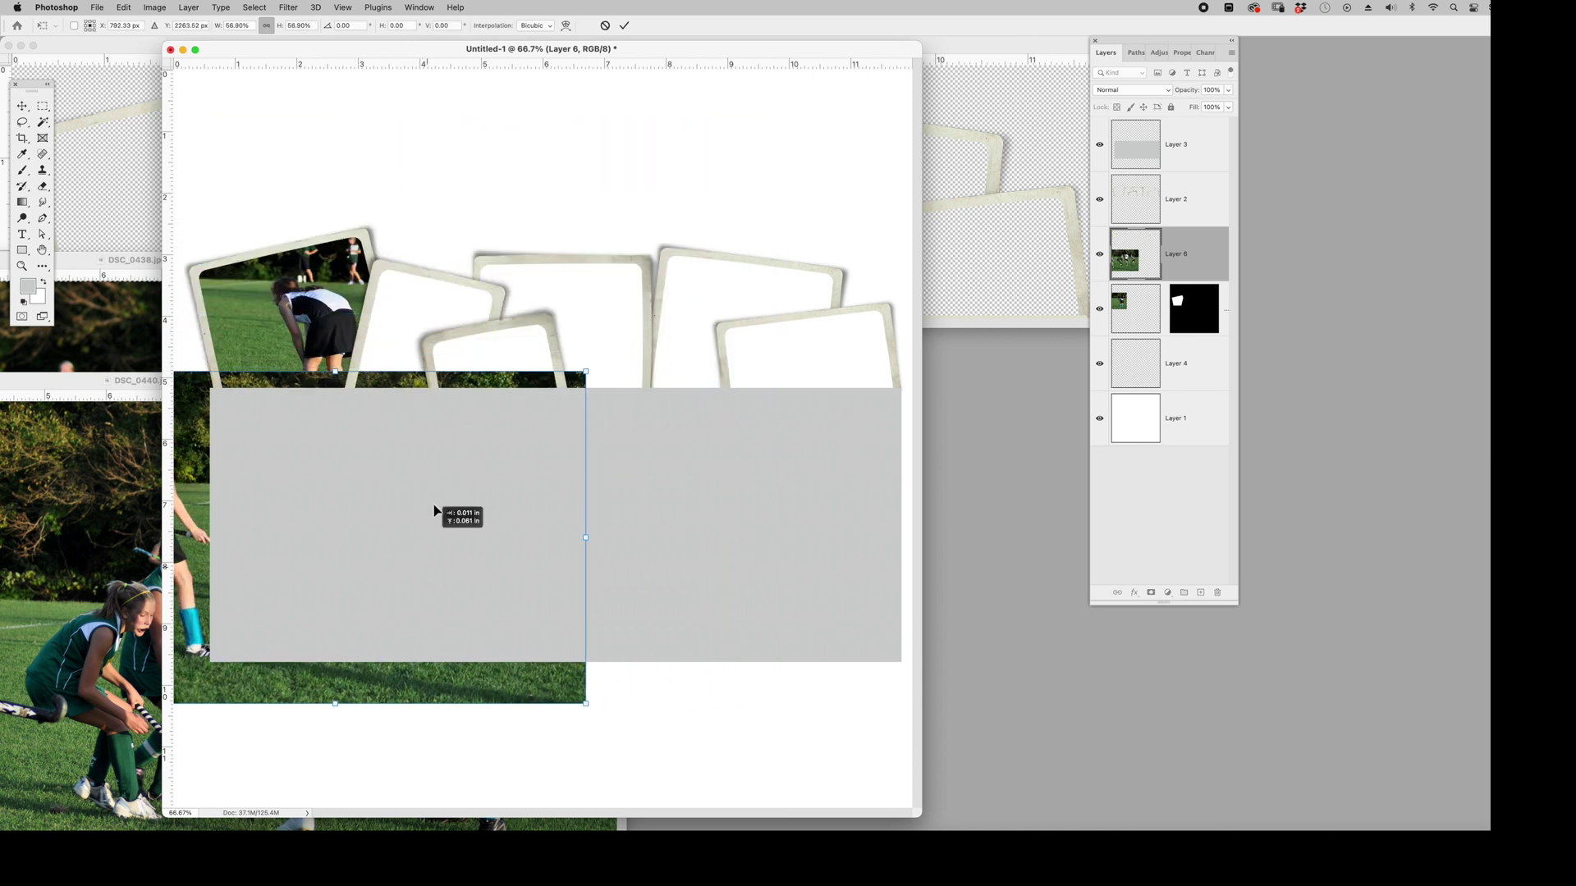
drag(433, 515, 439, 423)
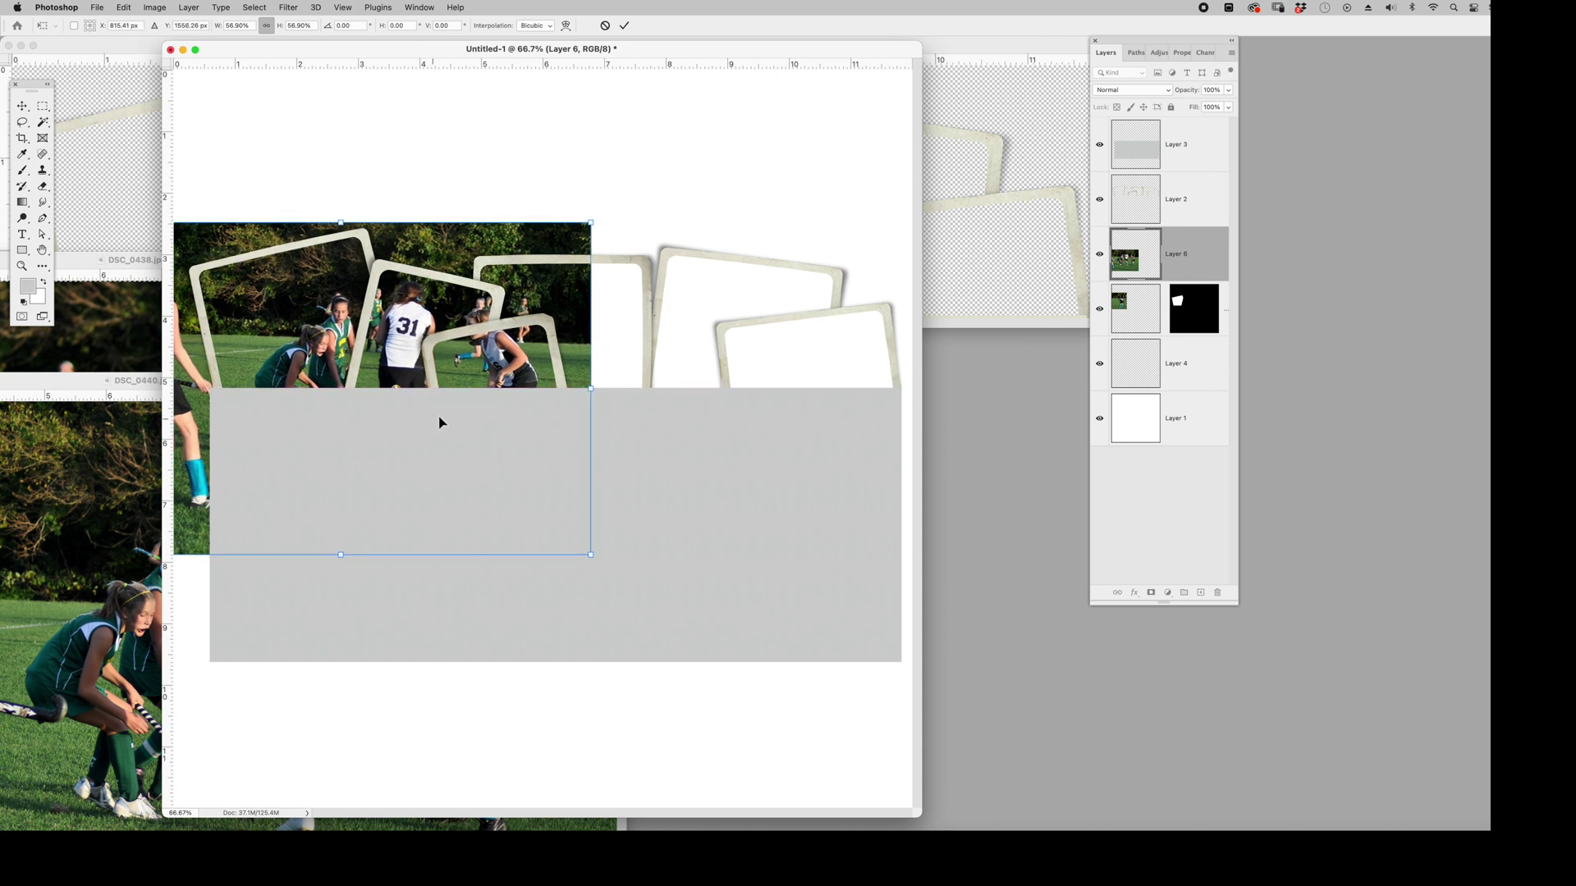
key(Return)
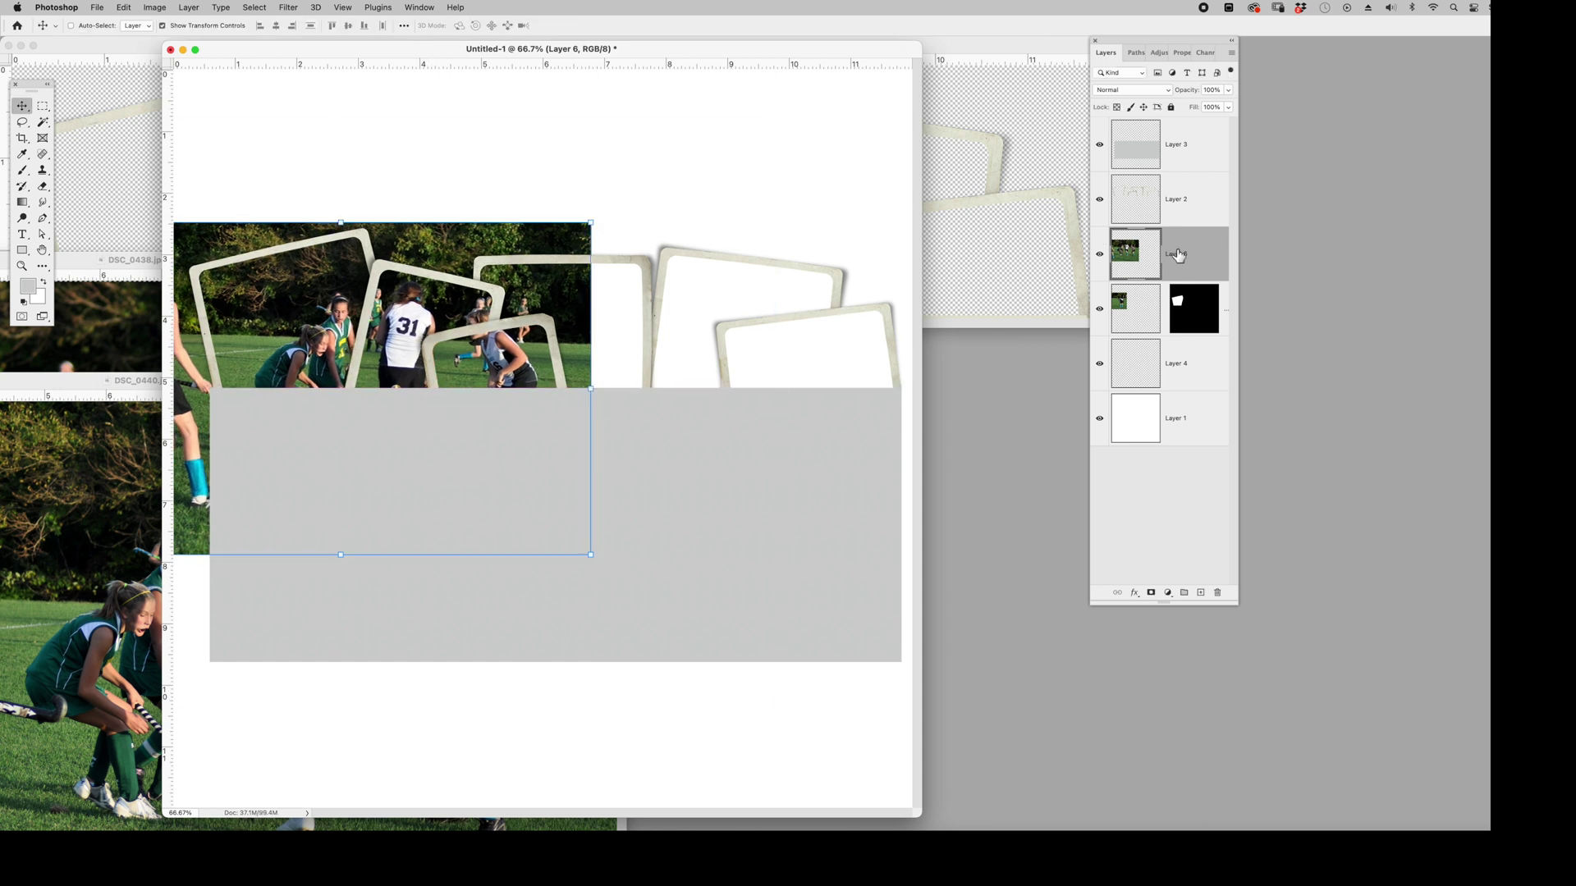
- Select the second frame's interior on Layer 2, expanded by 3 pixels
click(1179, 209)
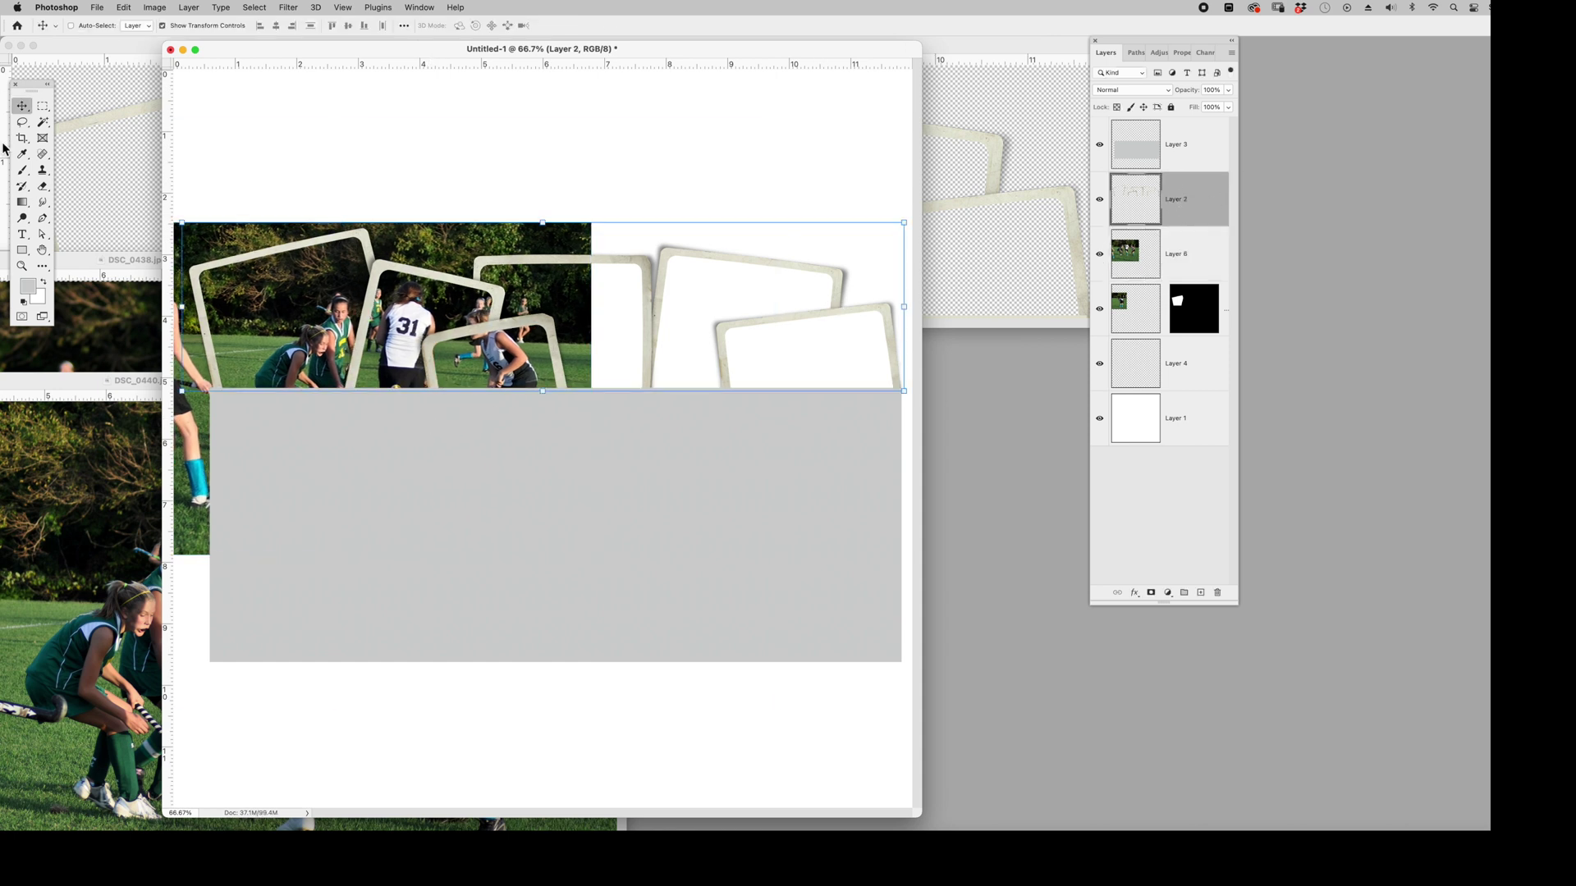
click(45, 123)
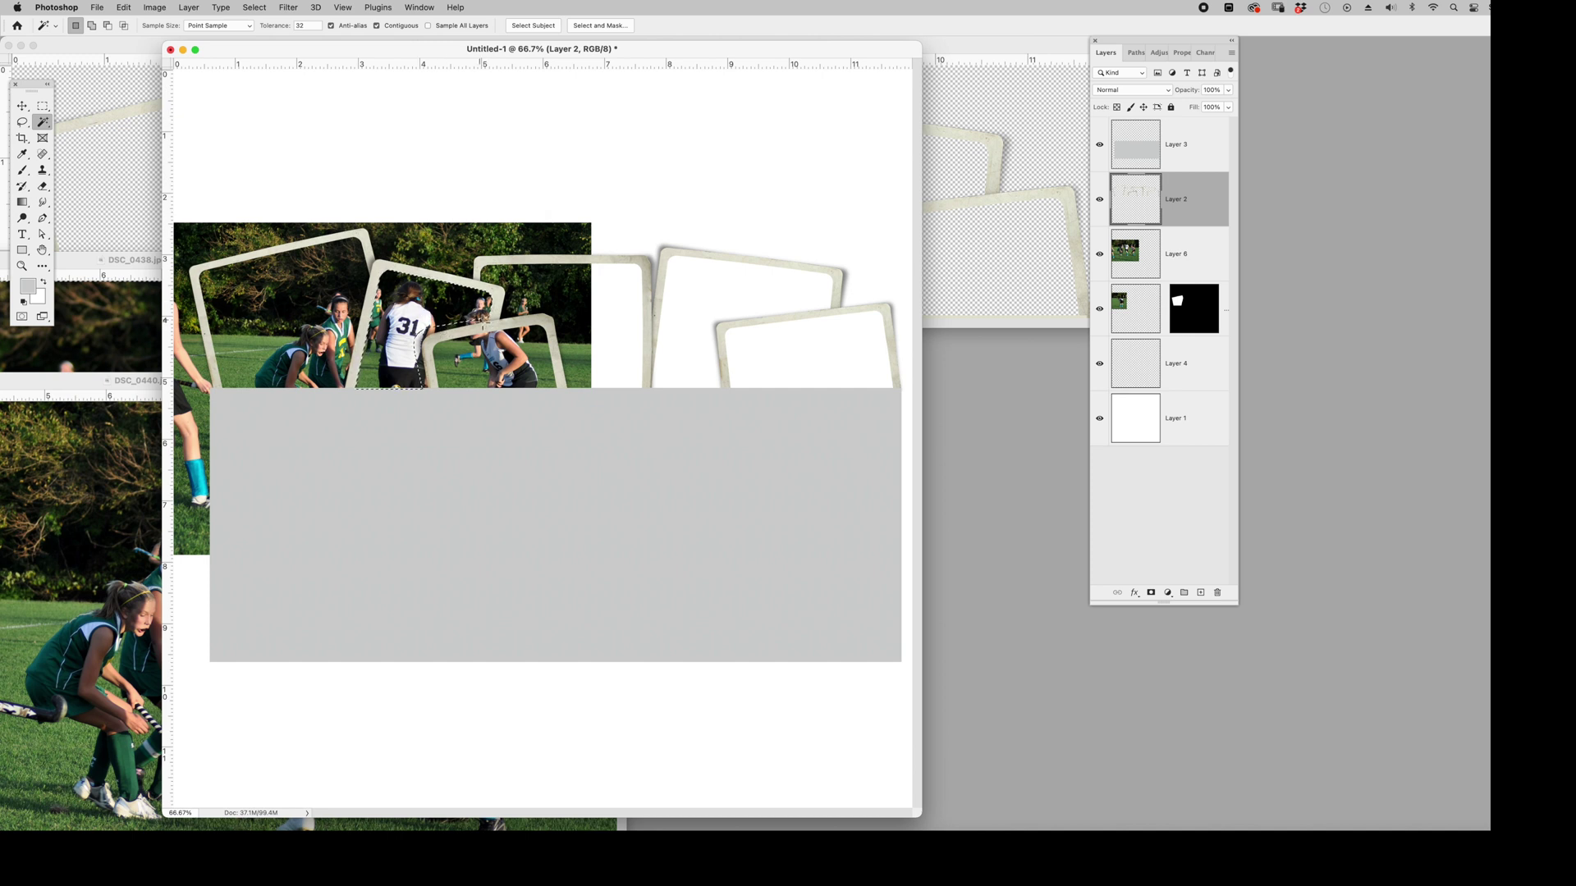
key(shift)
key(shift)
click(249, 7)
mouse_move(321, 188)
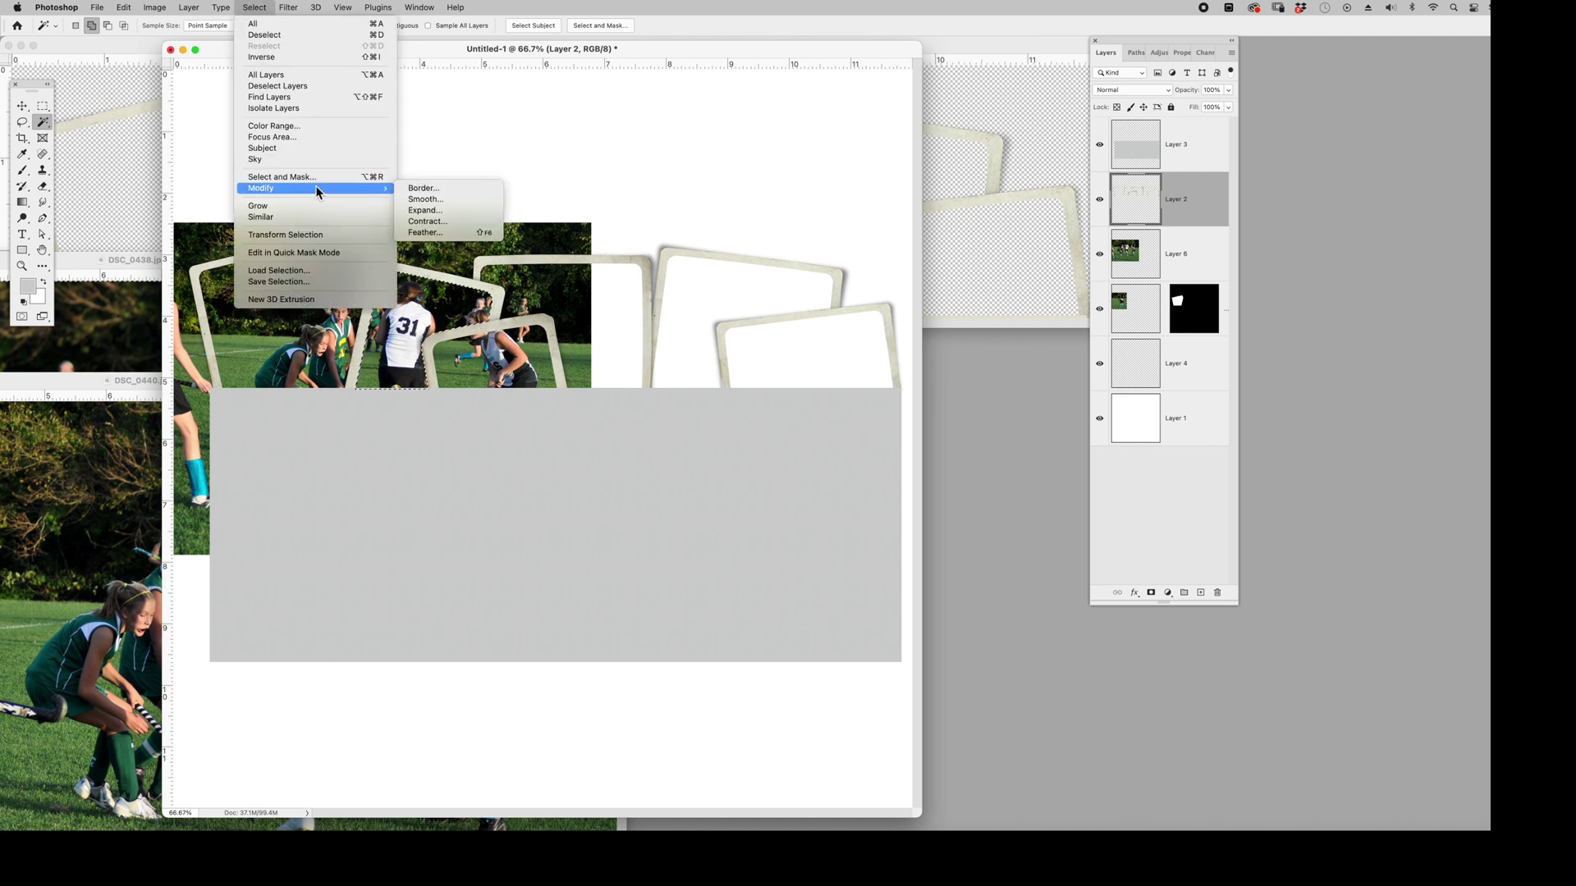
click(454, 218)
key(Return)
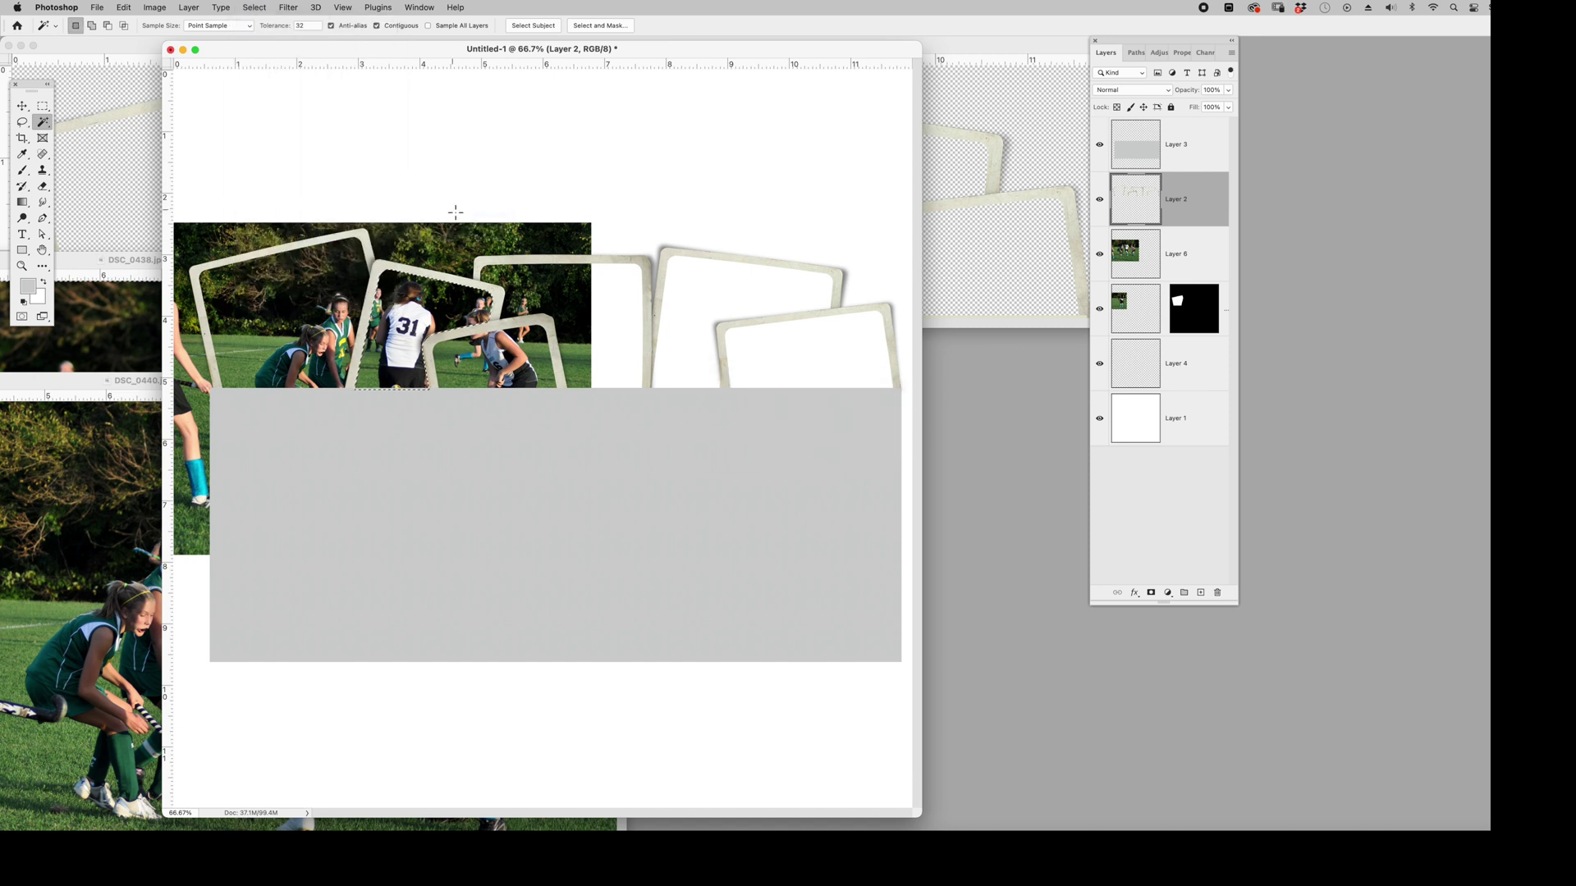
- Copy that part of Layer 6 onto a new Layer 7 and hide Layer 6
click(1194, 259)
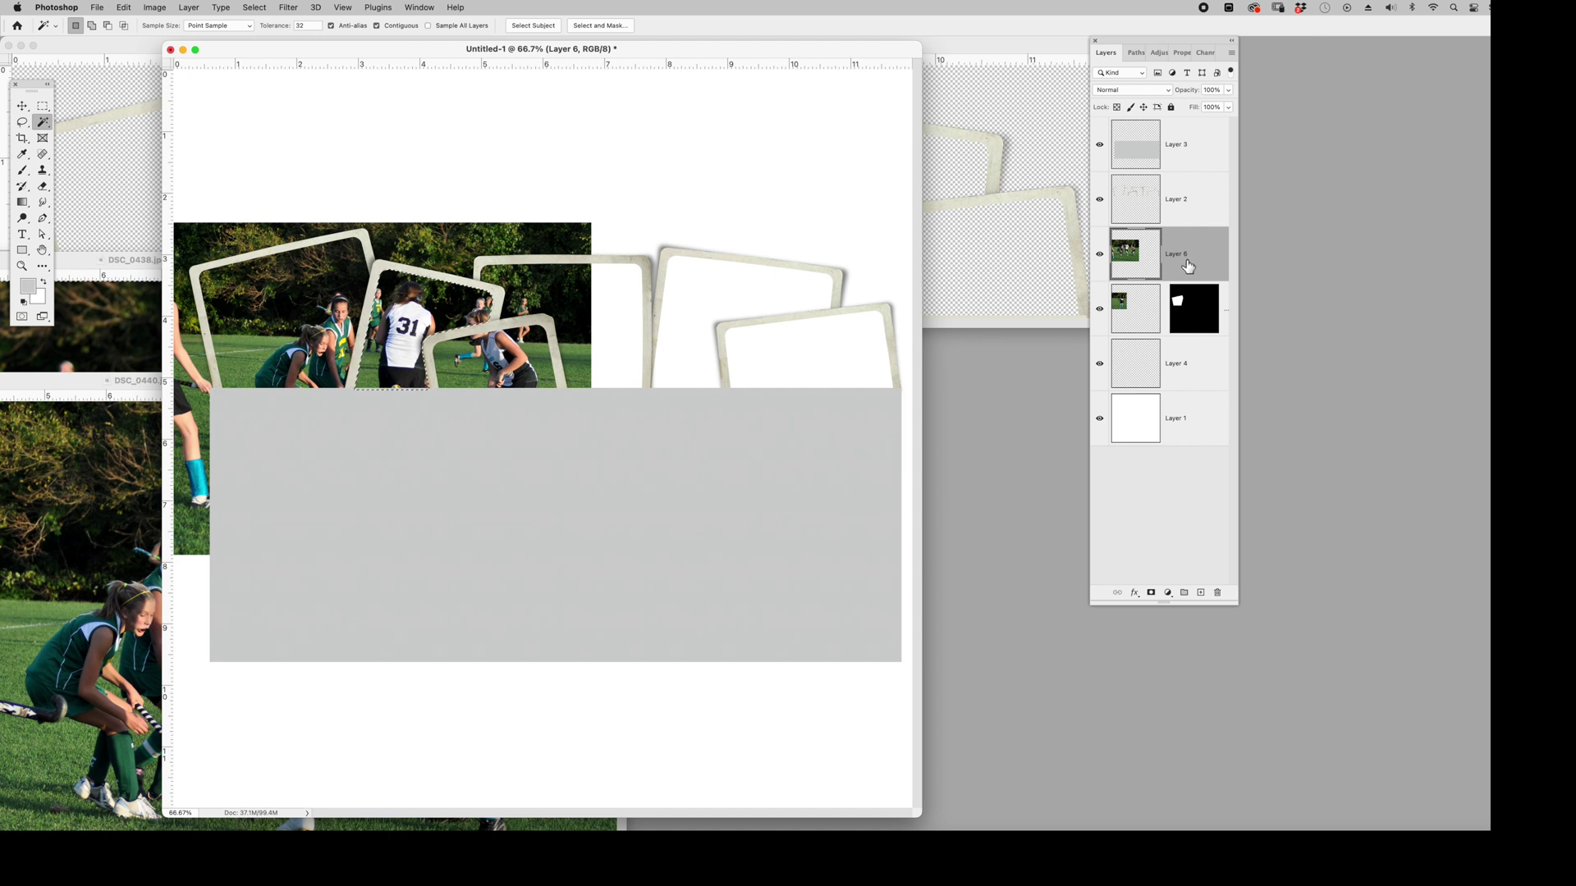
key(super+j)
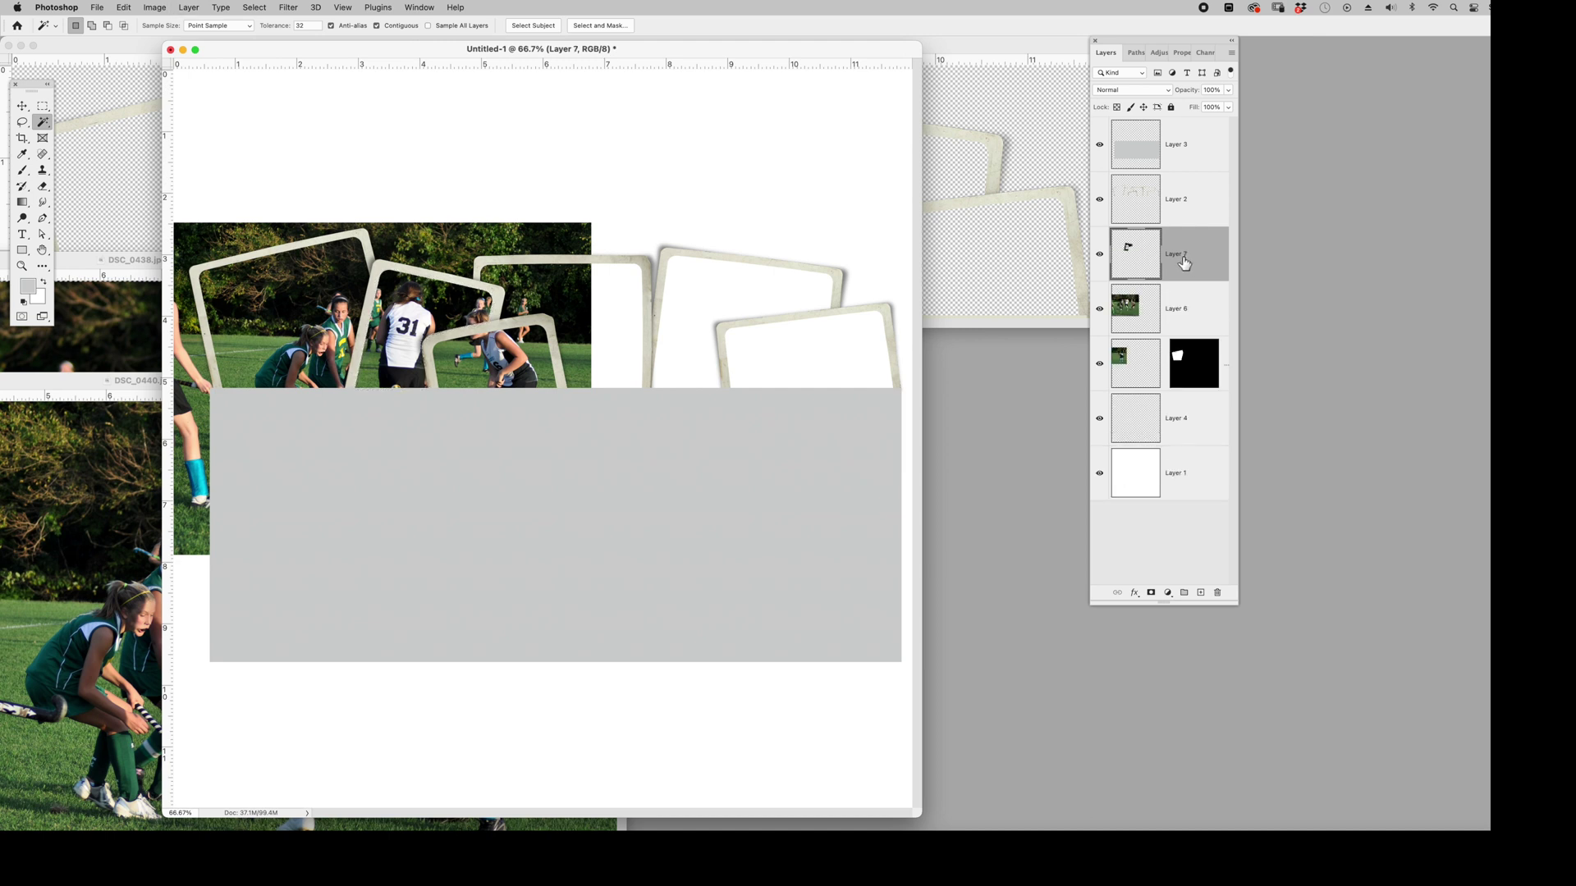
click(1100, 310)
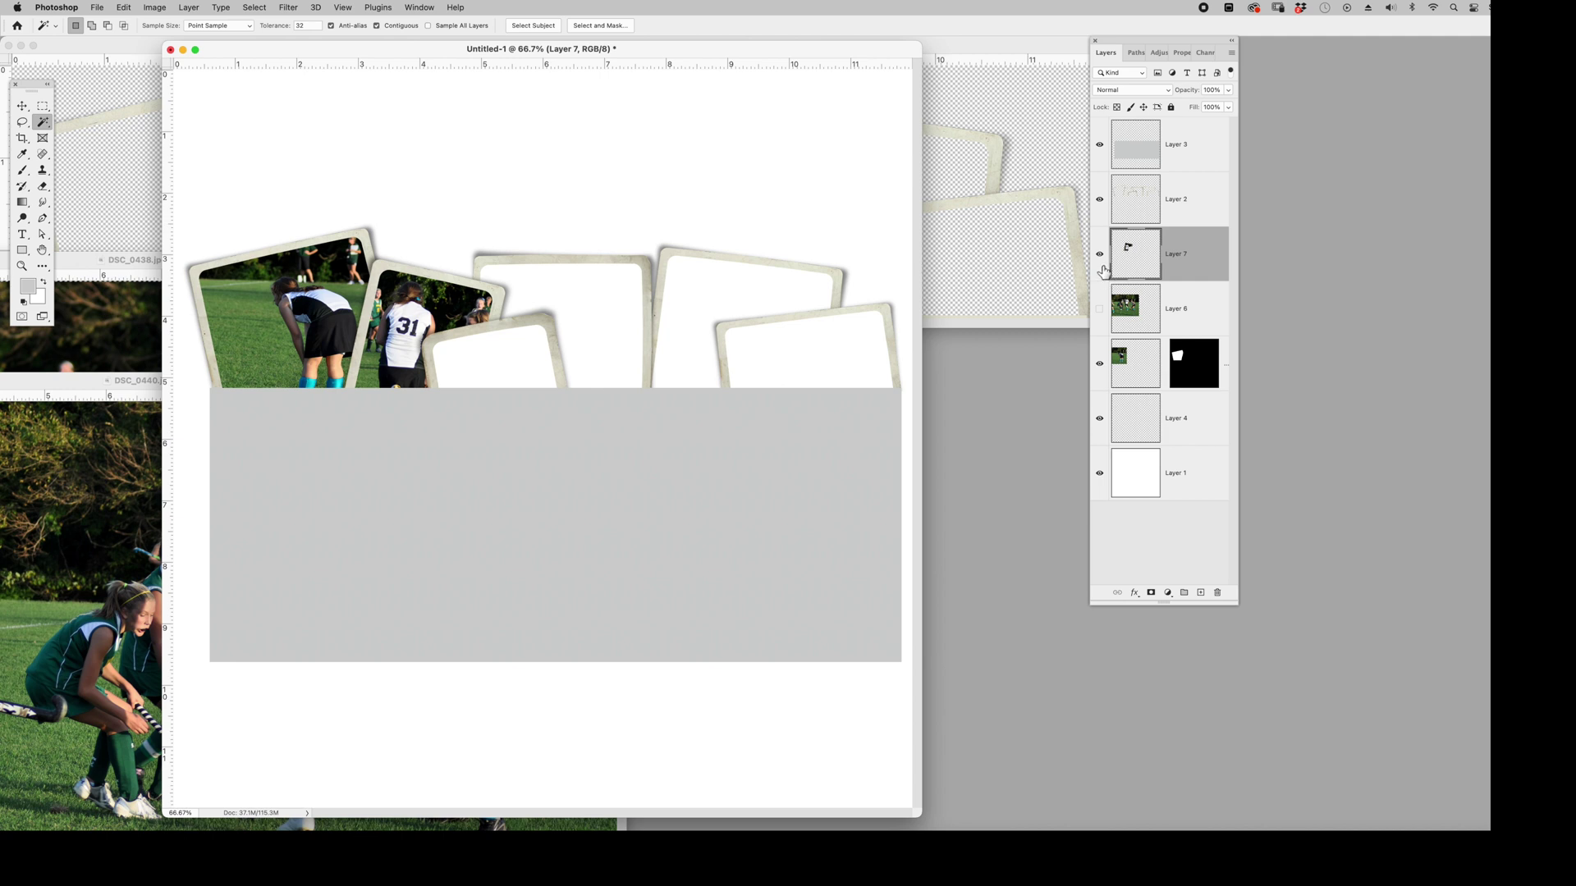
- Show Layer 6 again, hide Layer 7, and make Layer 6 active
click(1100, 308)
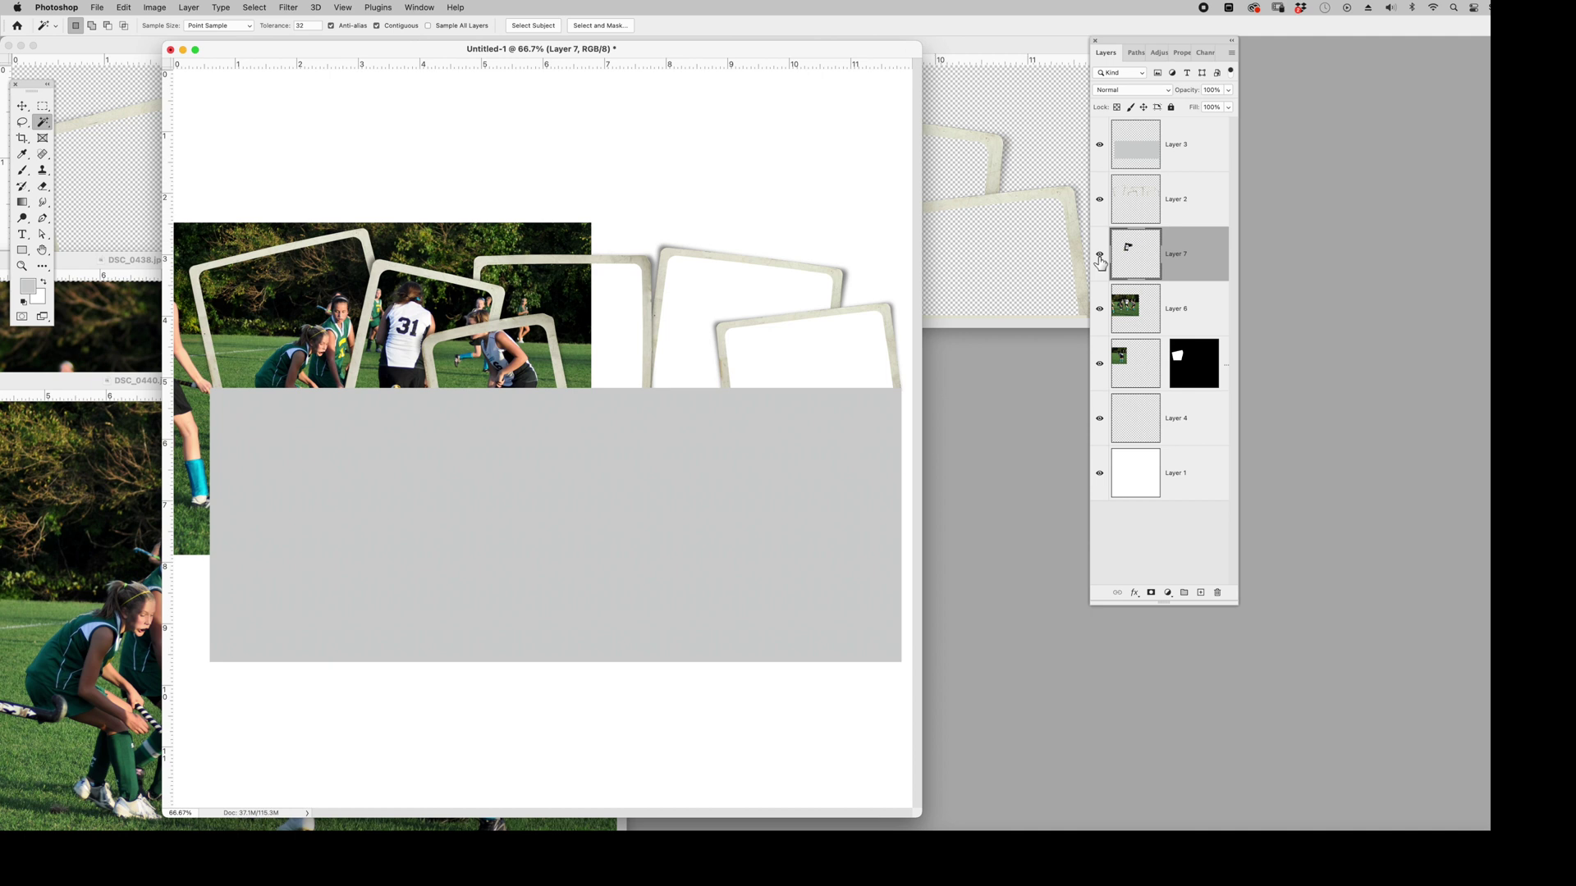
click(1100, 257)
click(1173, 318)
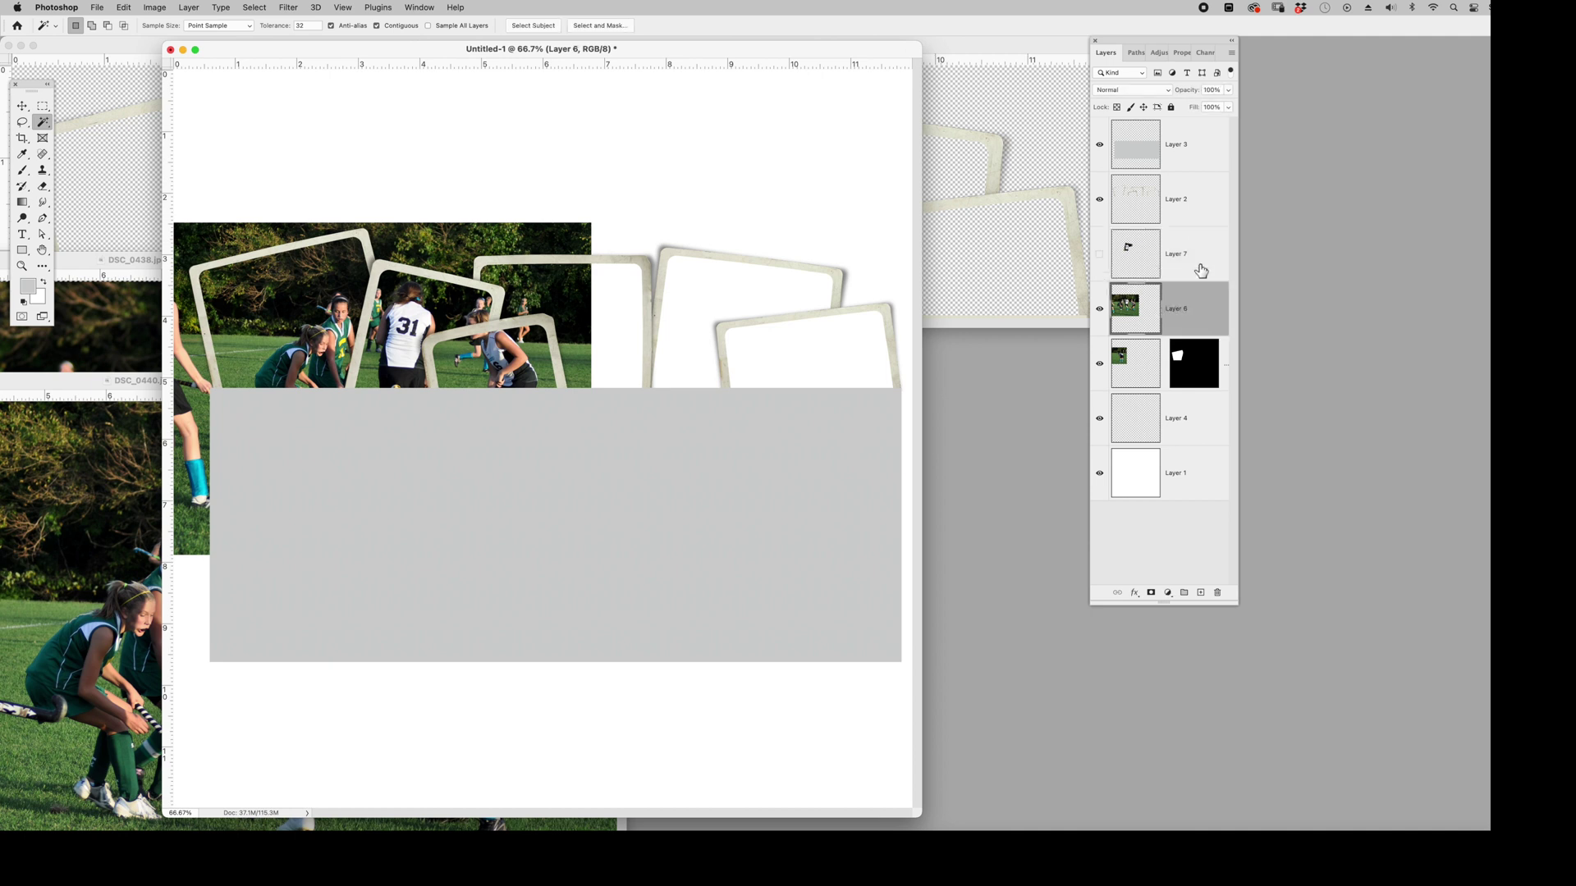
click(122, 8)
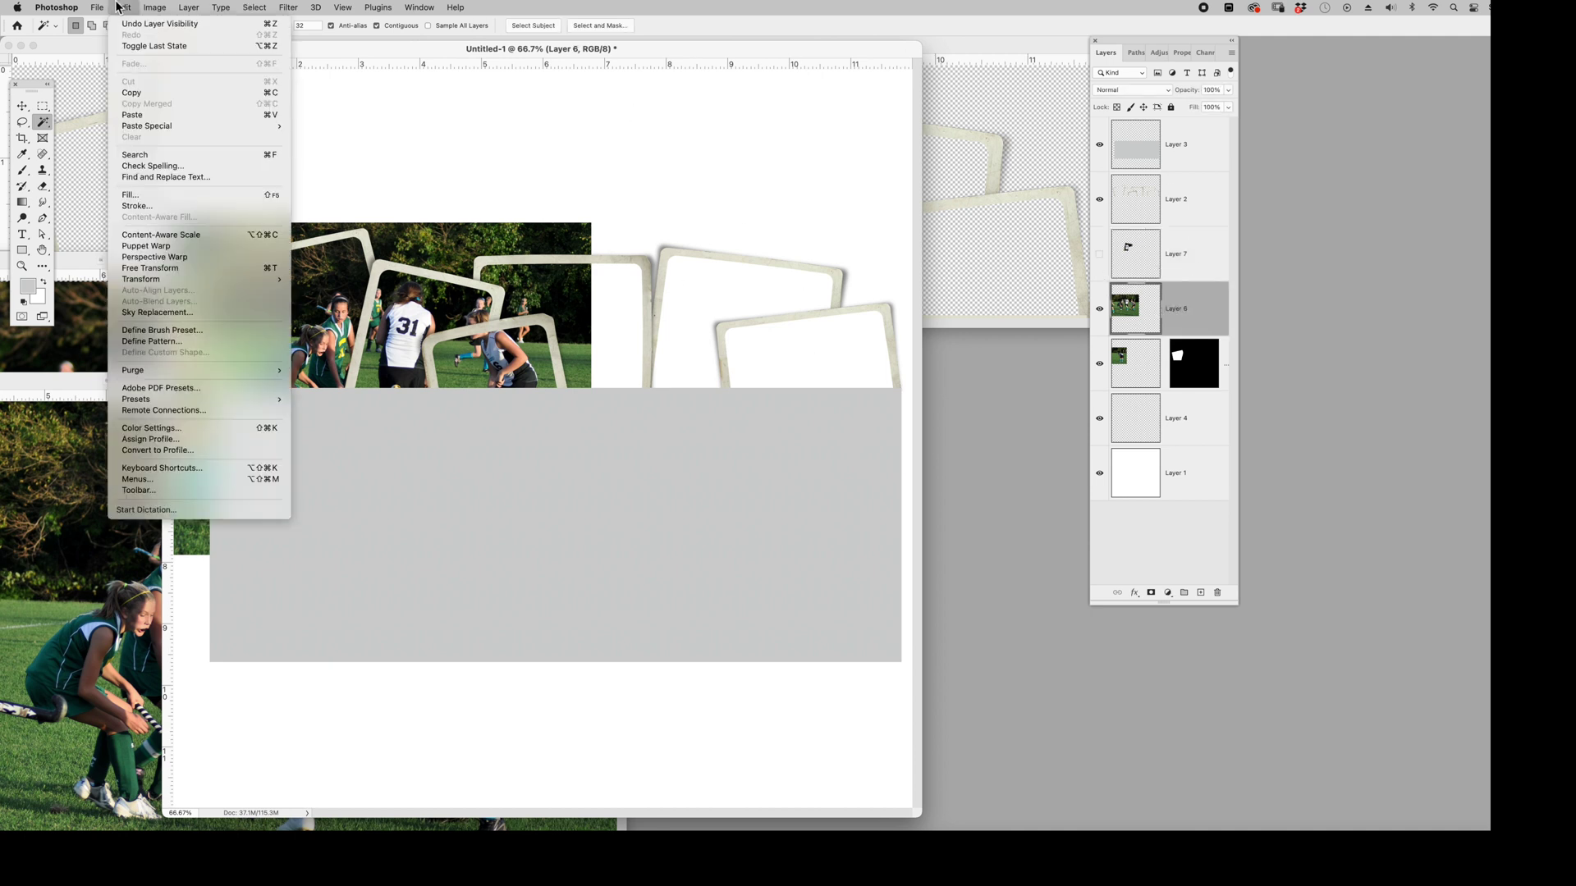
click(949, 237)
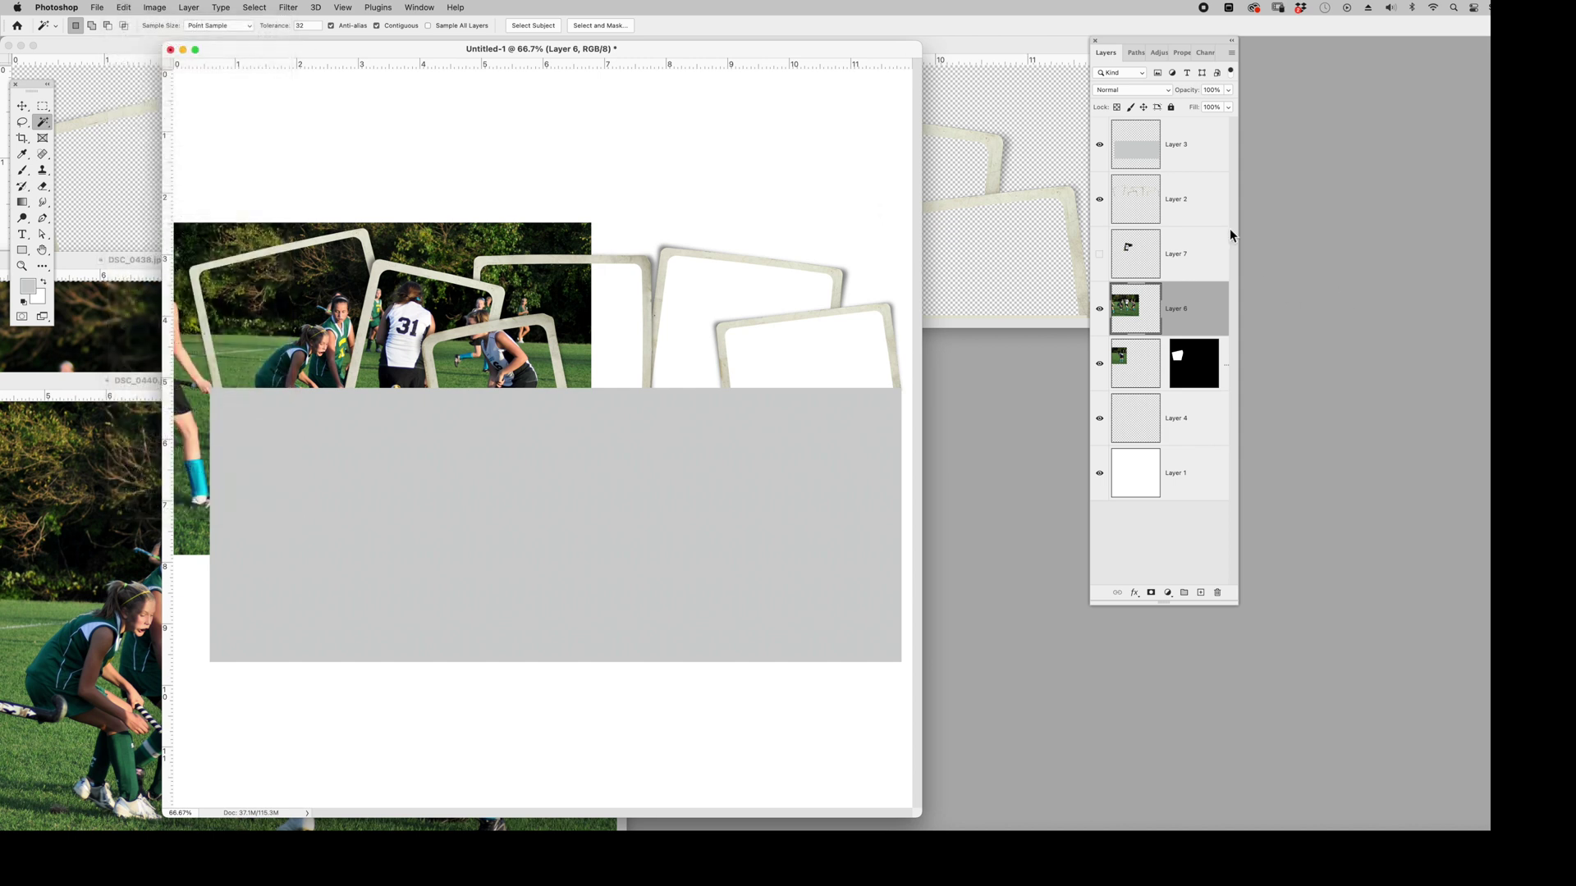
- Reselect the middle frame's interior on Layer 2, expanded by 3 pixels
click(1187, 206)
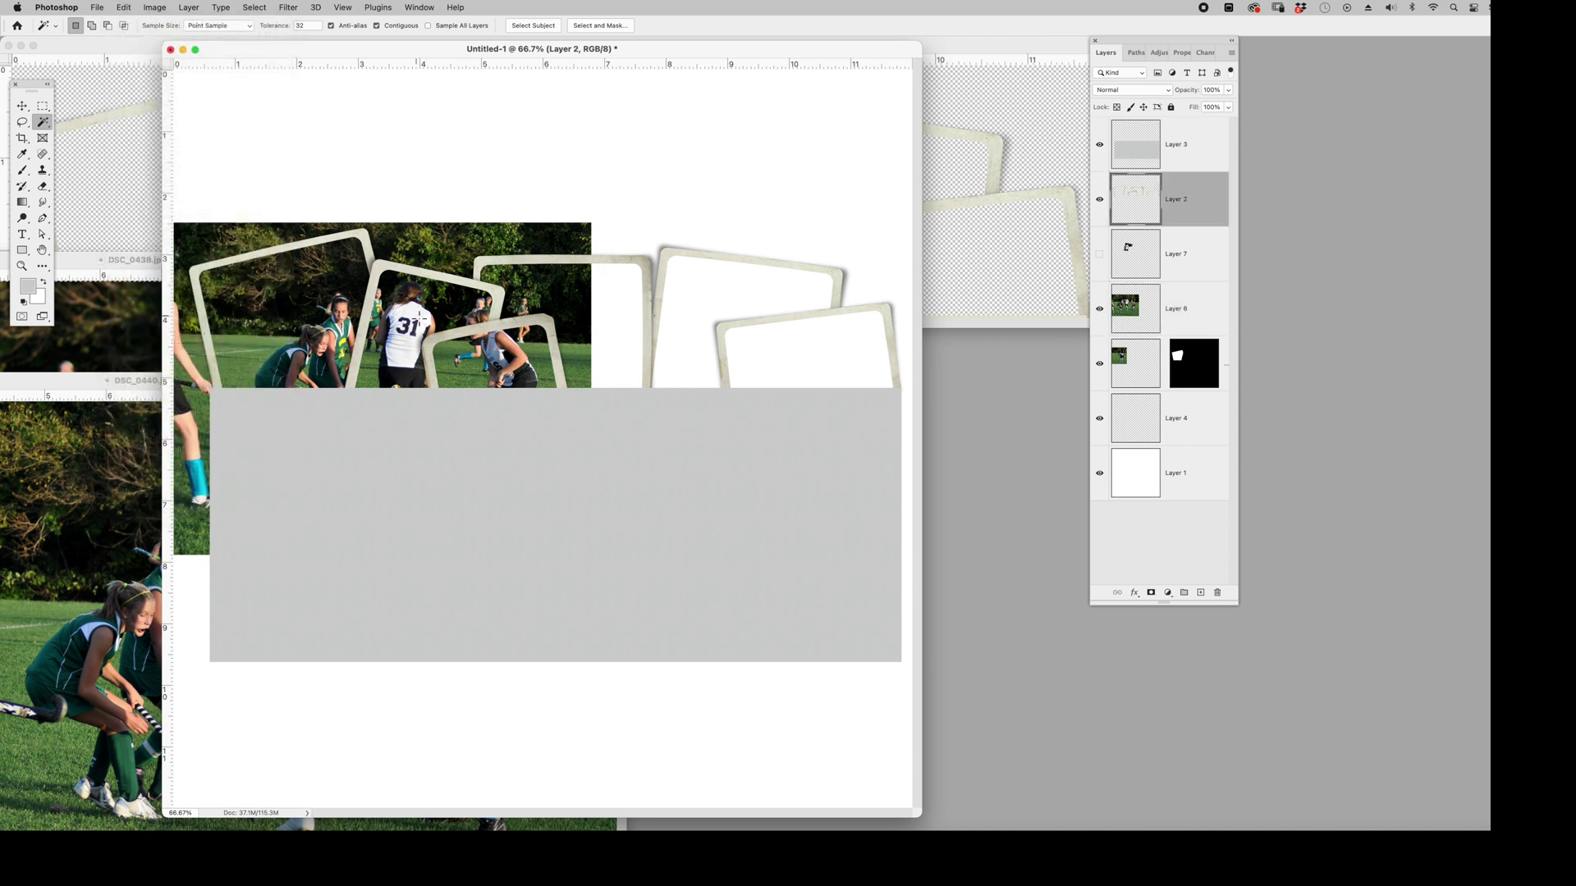
shift+click(452, 333)
click(254, 8)
mouse_move(287, 190)
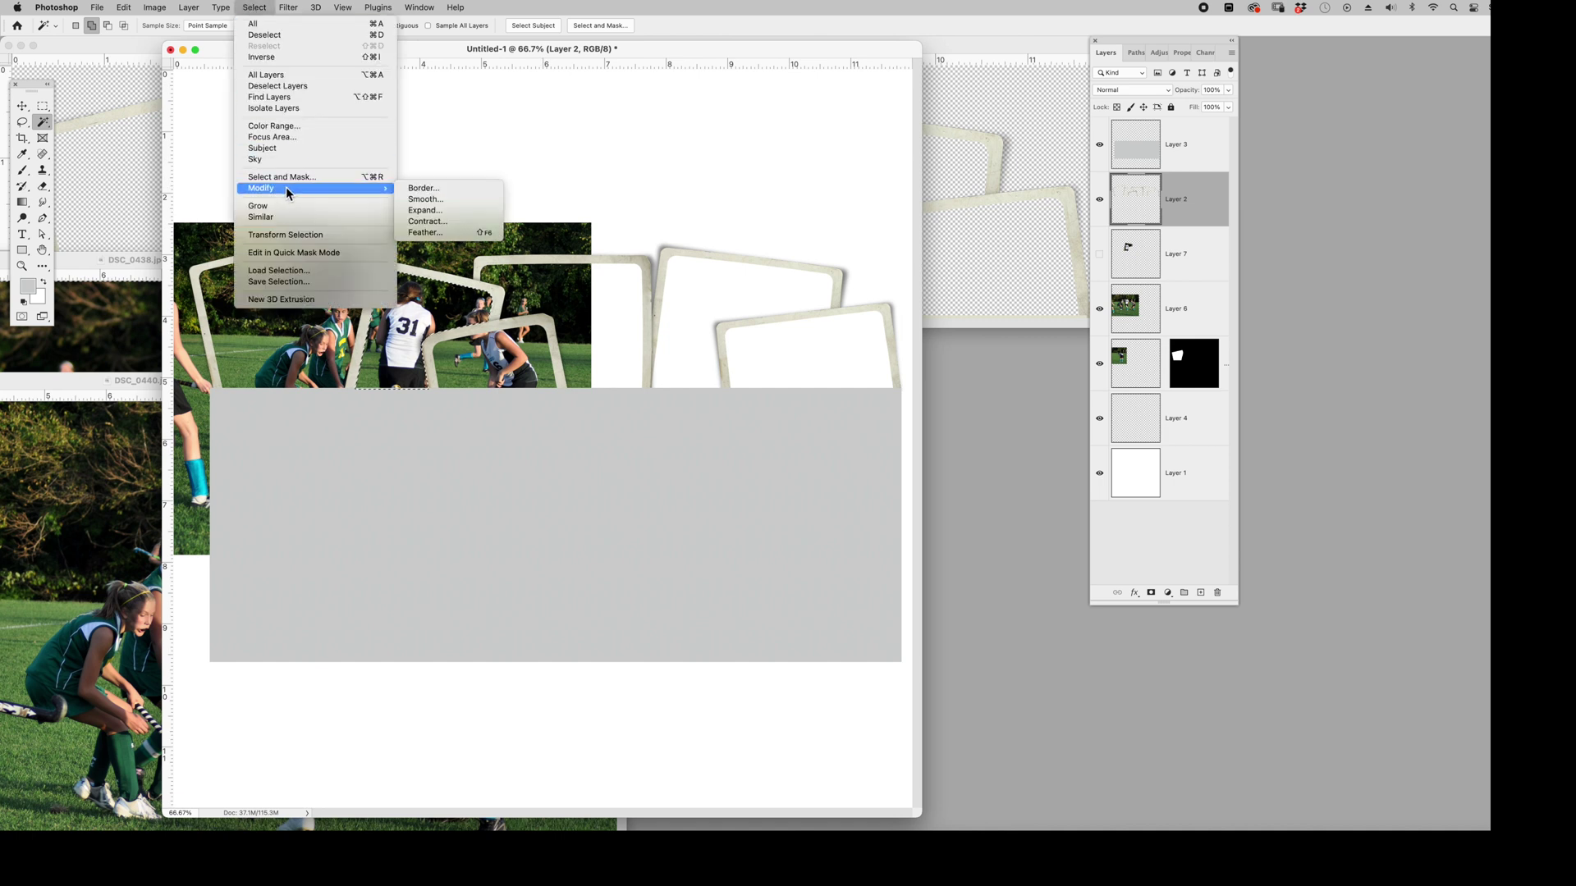
click(465, 210)
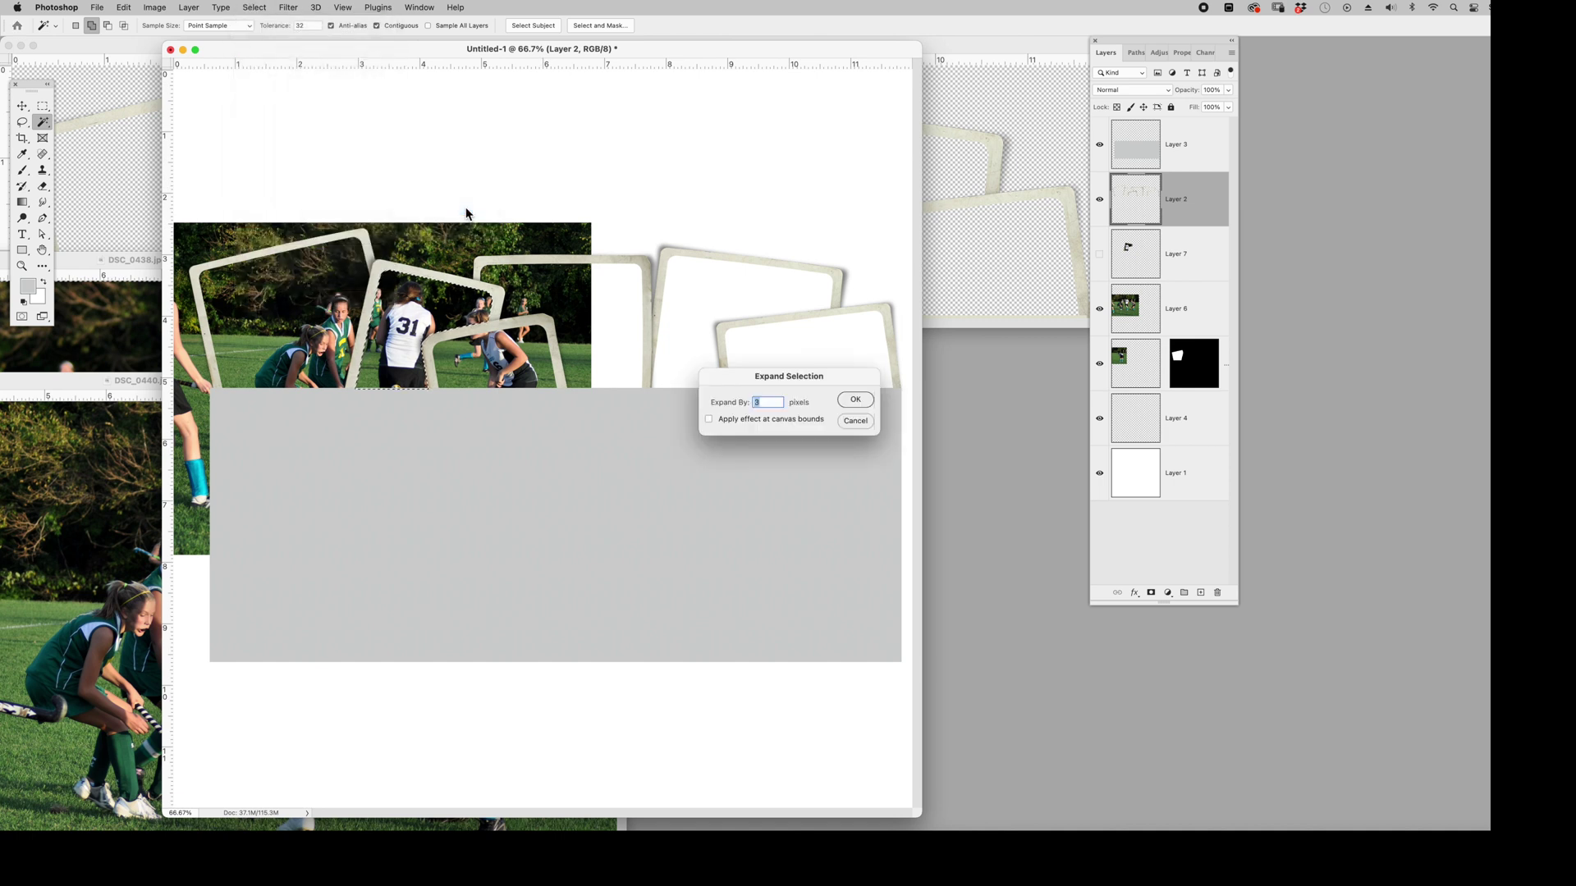
key(Return)
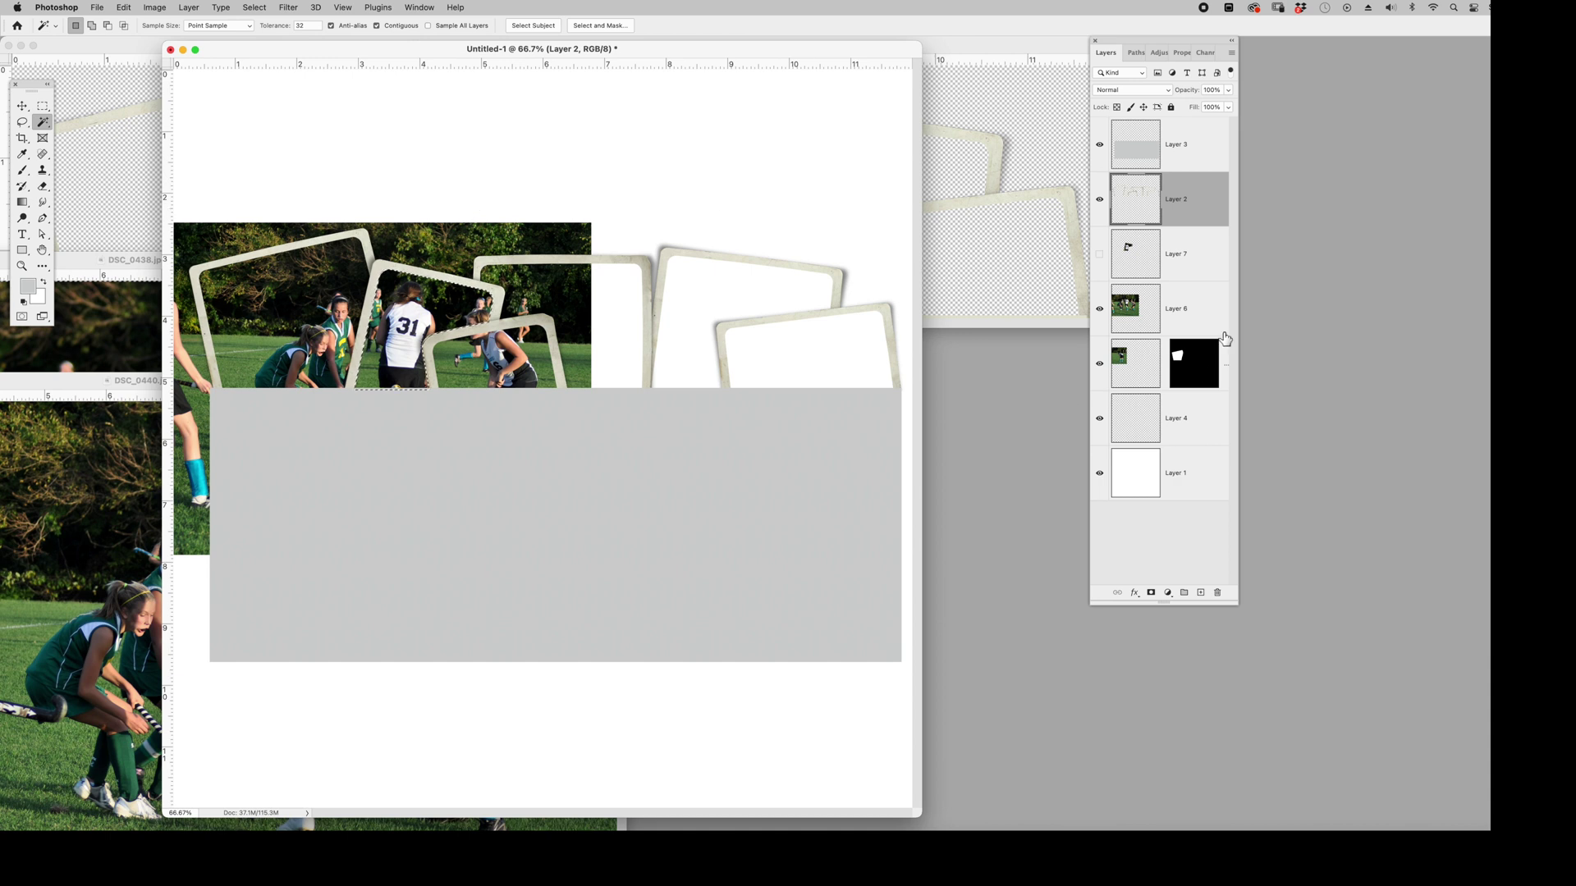
- Give Layer 6 a Reveal Selection layer mask shaped like the frame opening
click(1185, 326)
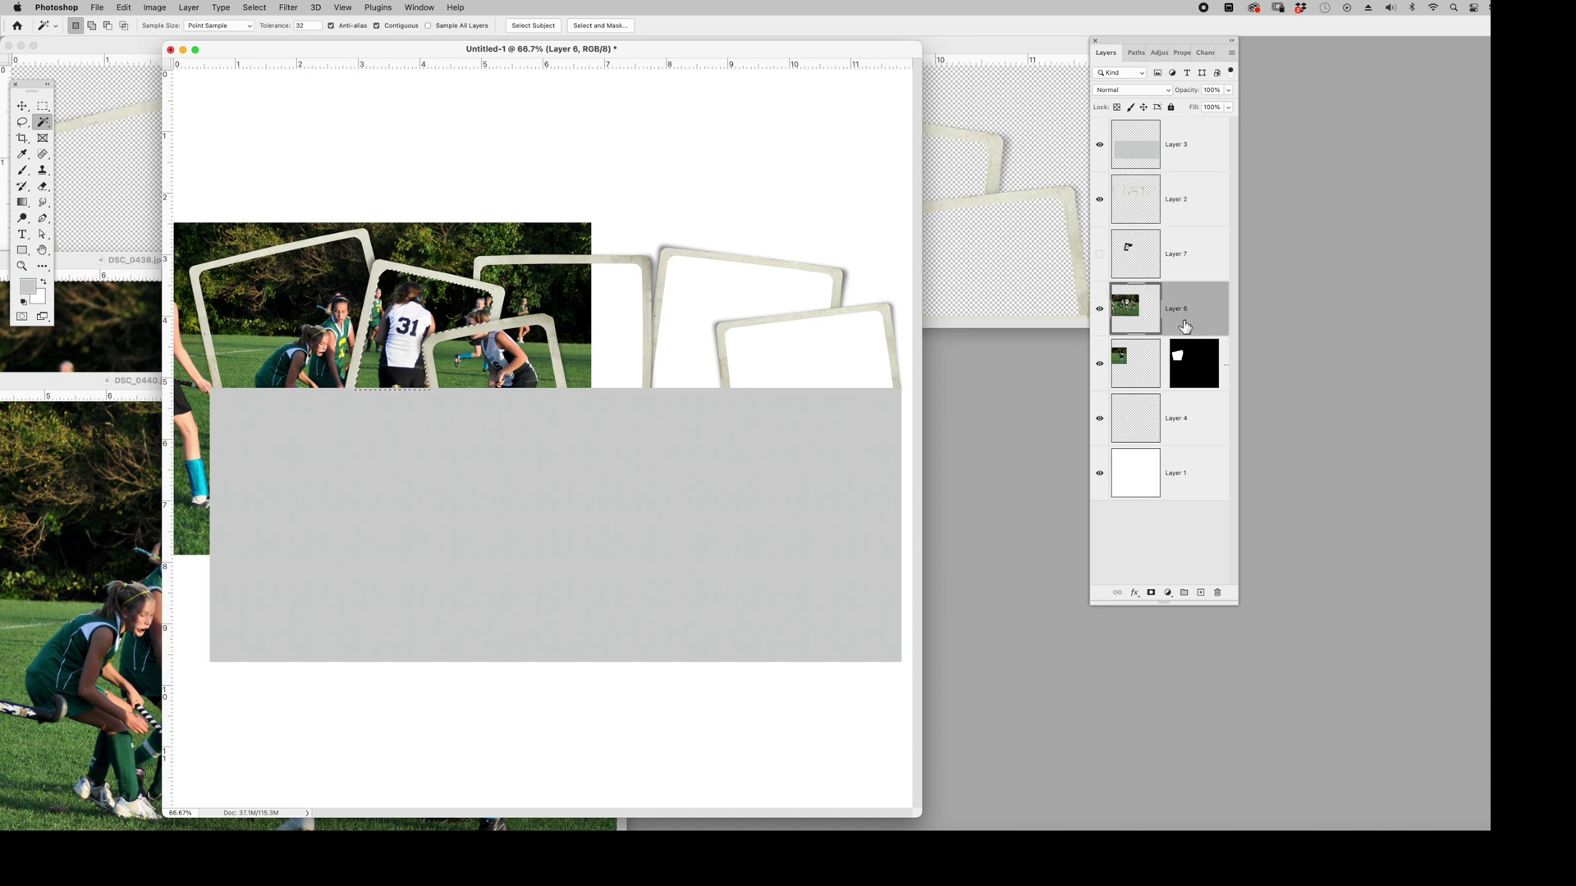
click(189, 7)
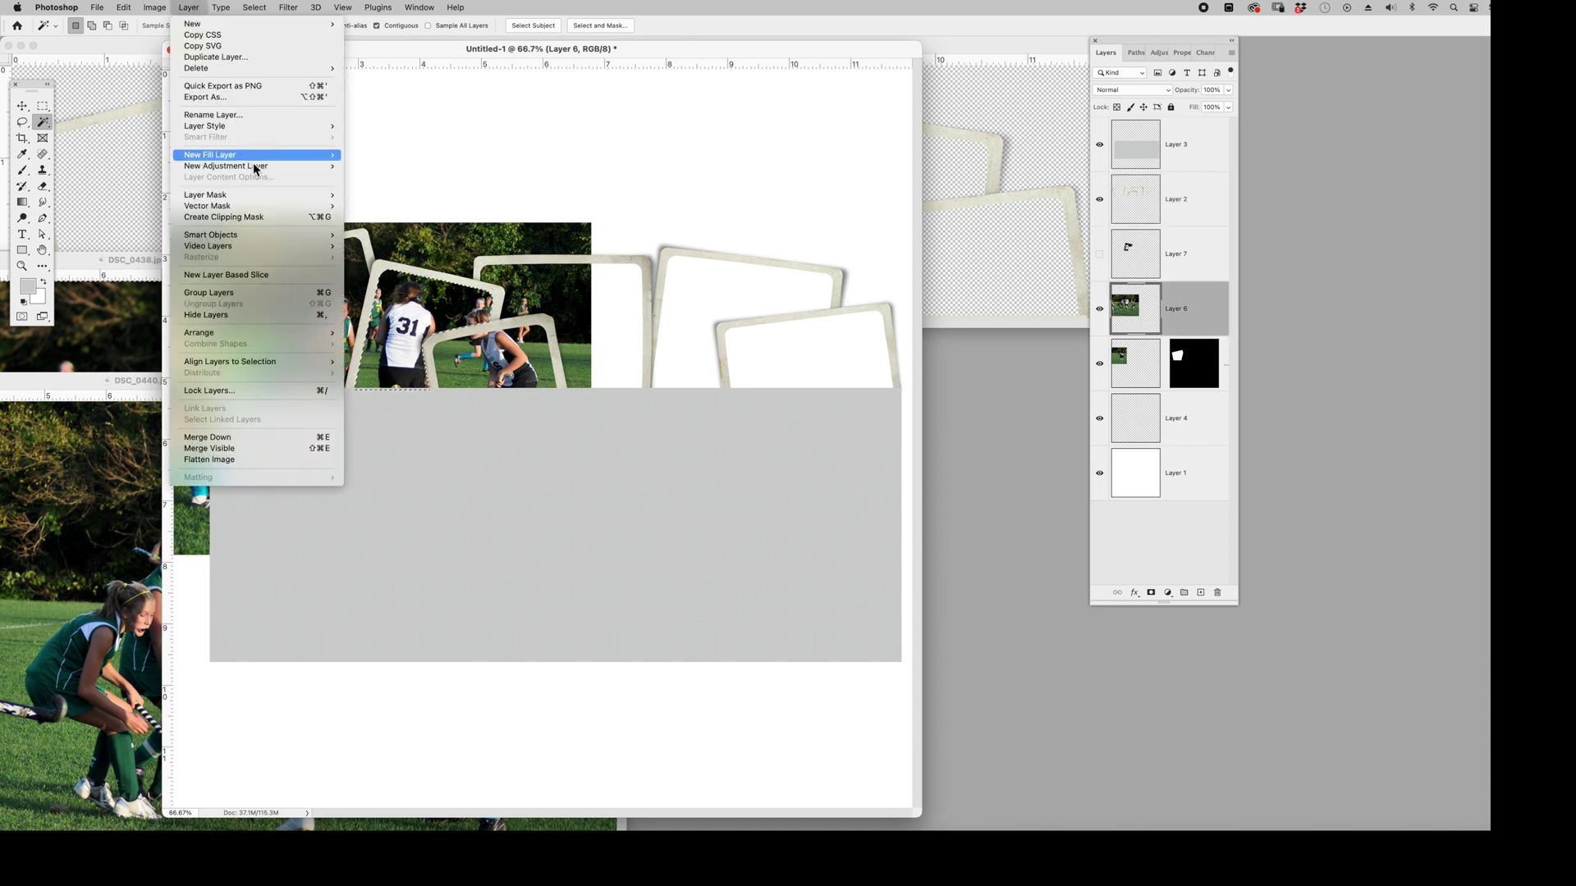
mouse_move(283, 199)
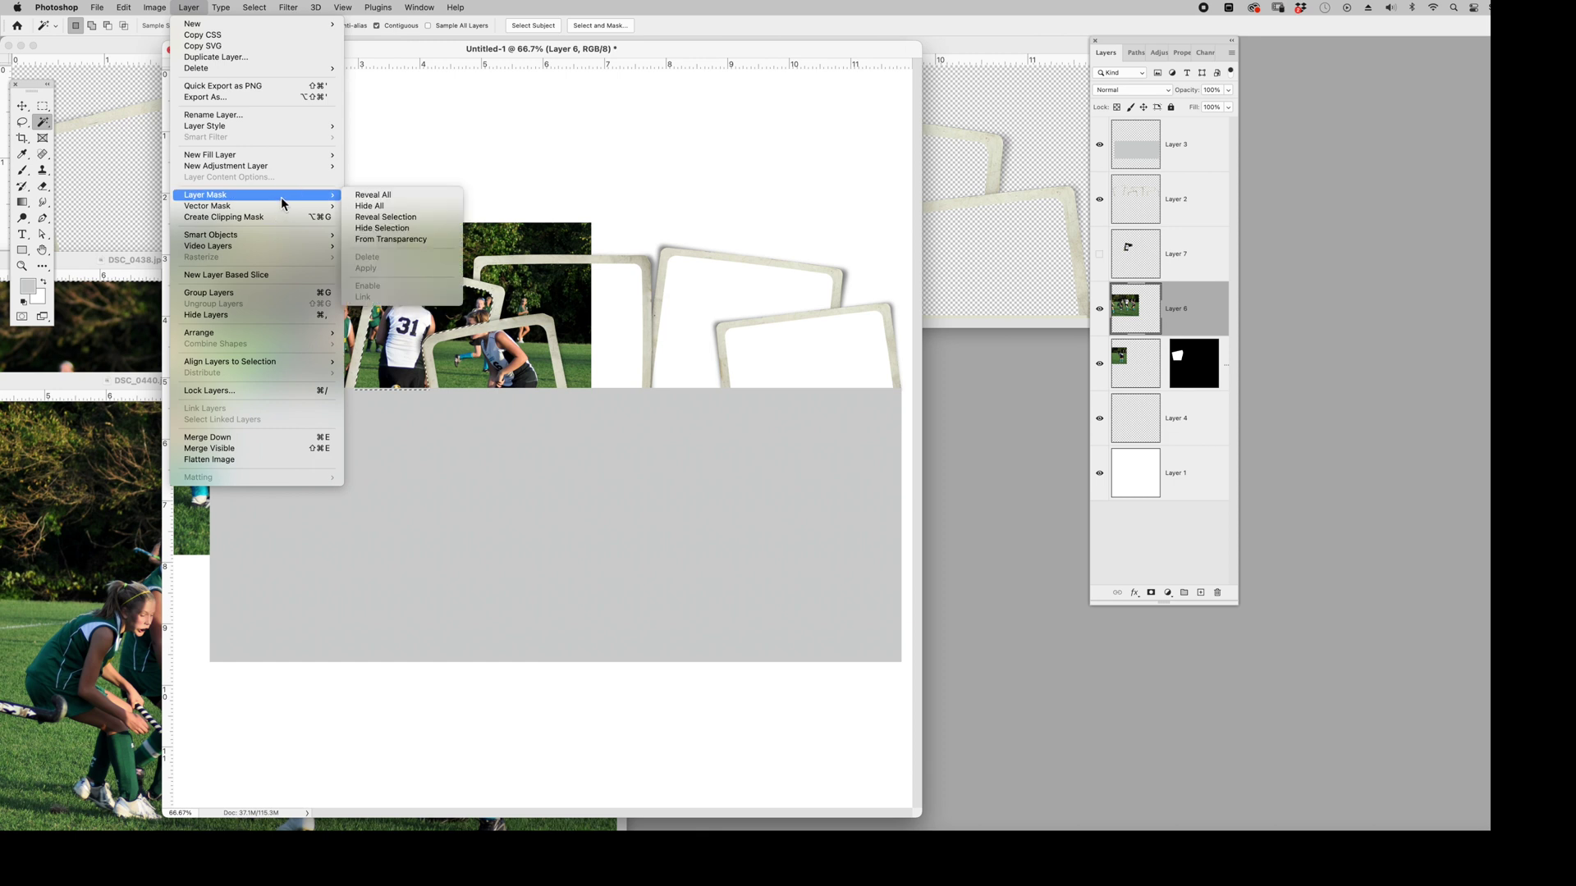
click(423, 217)
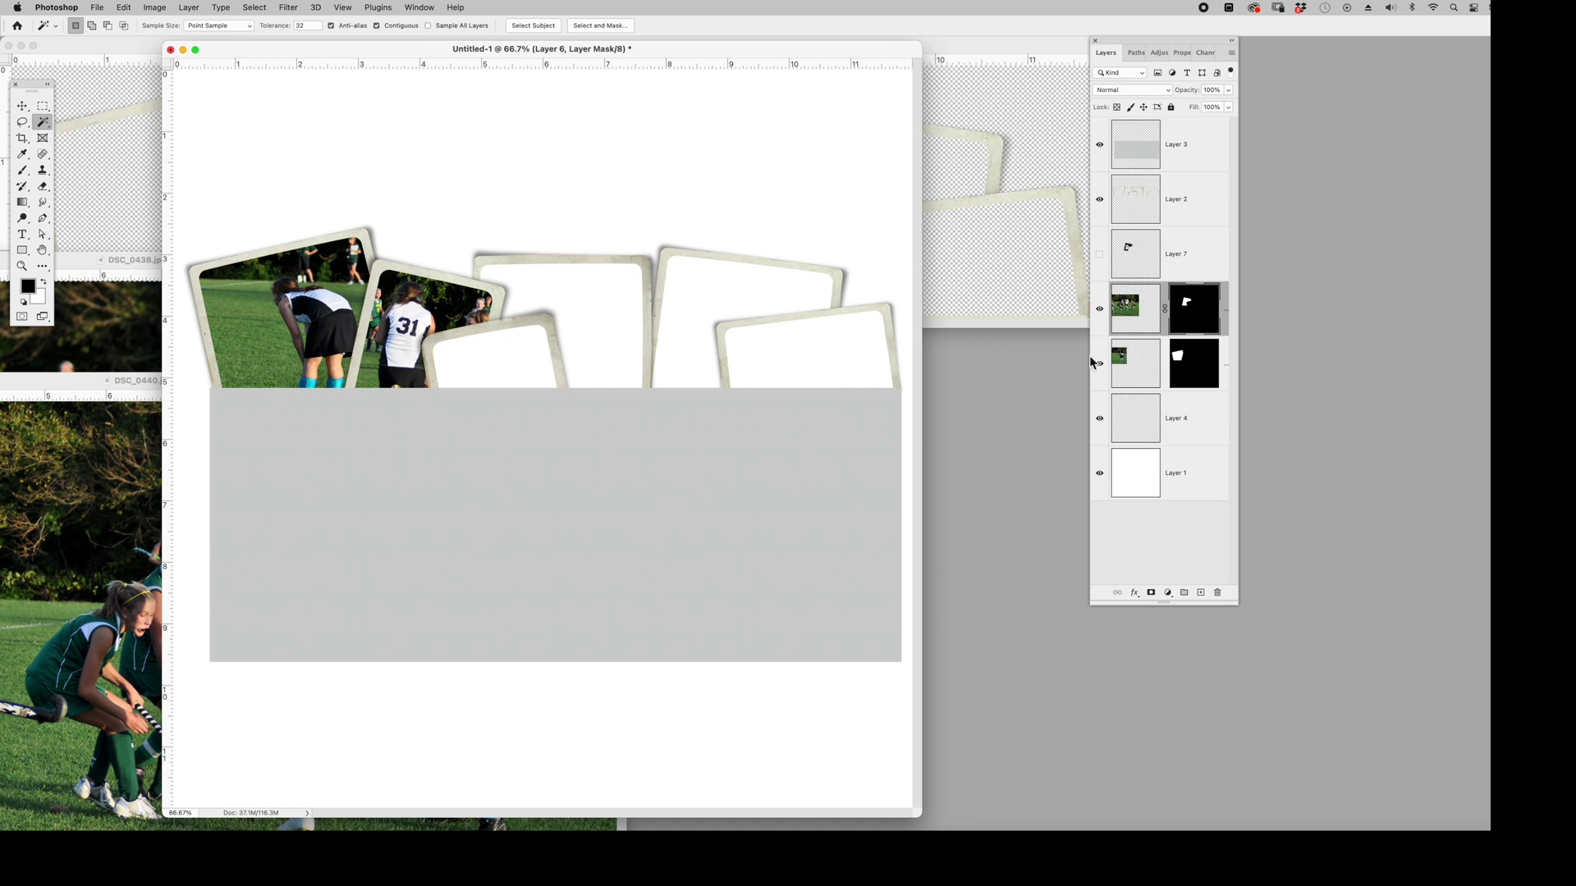
- Unlink Layer 6's mask, nudge the photo within the frame, then relink it
click(1165, 307)
click(22, 105)
click(1142, 315)
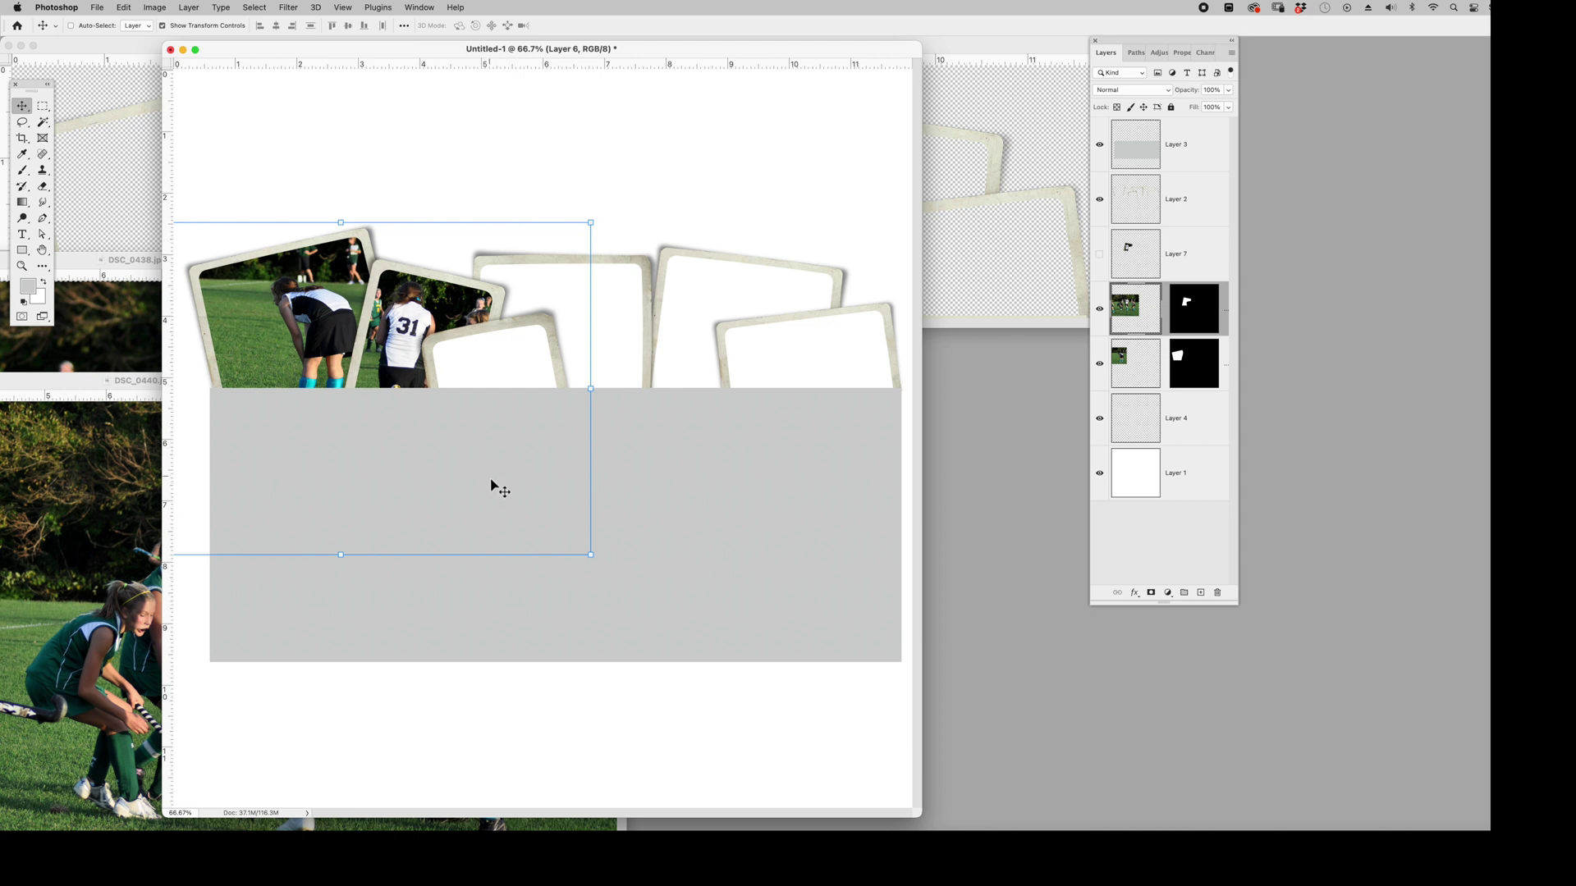
mouse_move(493, 485)
mouse_down()
mouse_move(514, 471)
mouse_move(731, 528)
mouse_move(518, 434)
mouse_move(437, 524)
mouse_move(514, 484)
mouse_move(491, 490)
mouse_up()
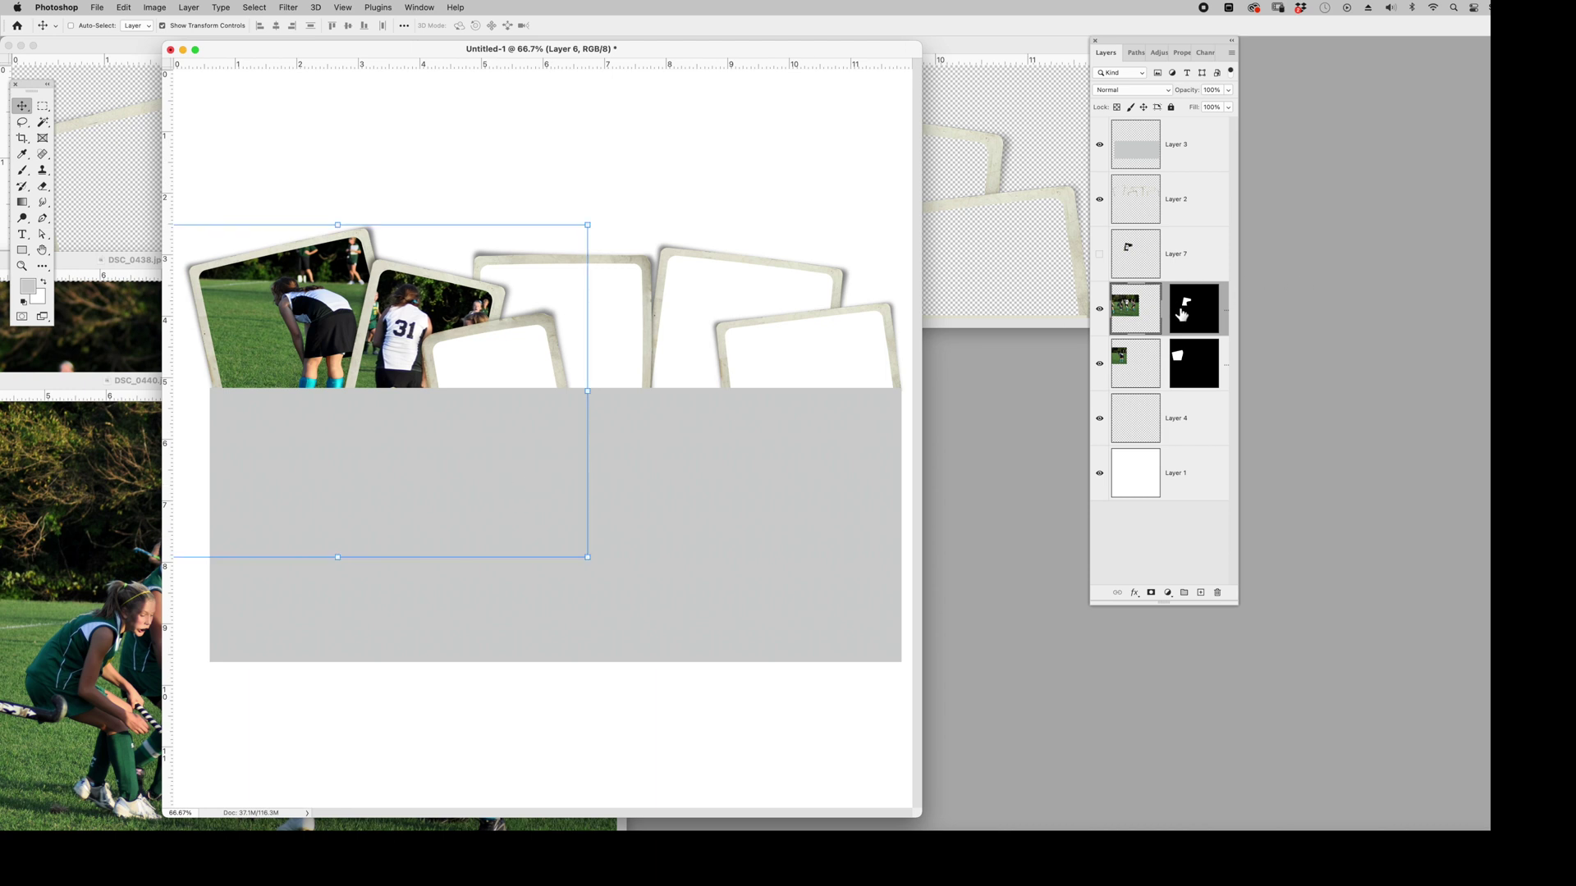
click(1166, 310)
- Relink Layer 5's photo and mask, then magic-wand the third frame's interior on Layer 2
click(1165, 363)
click(1195, 211)
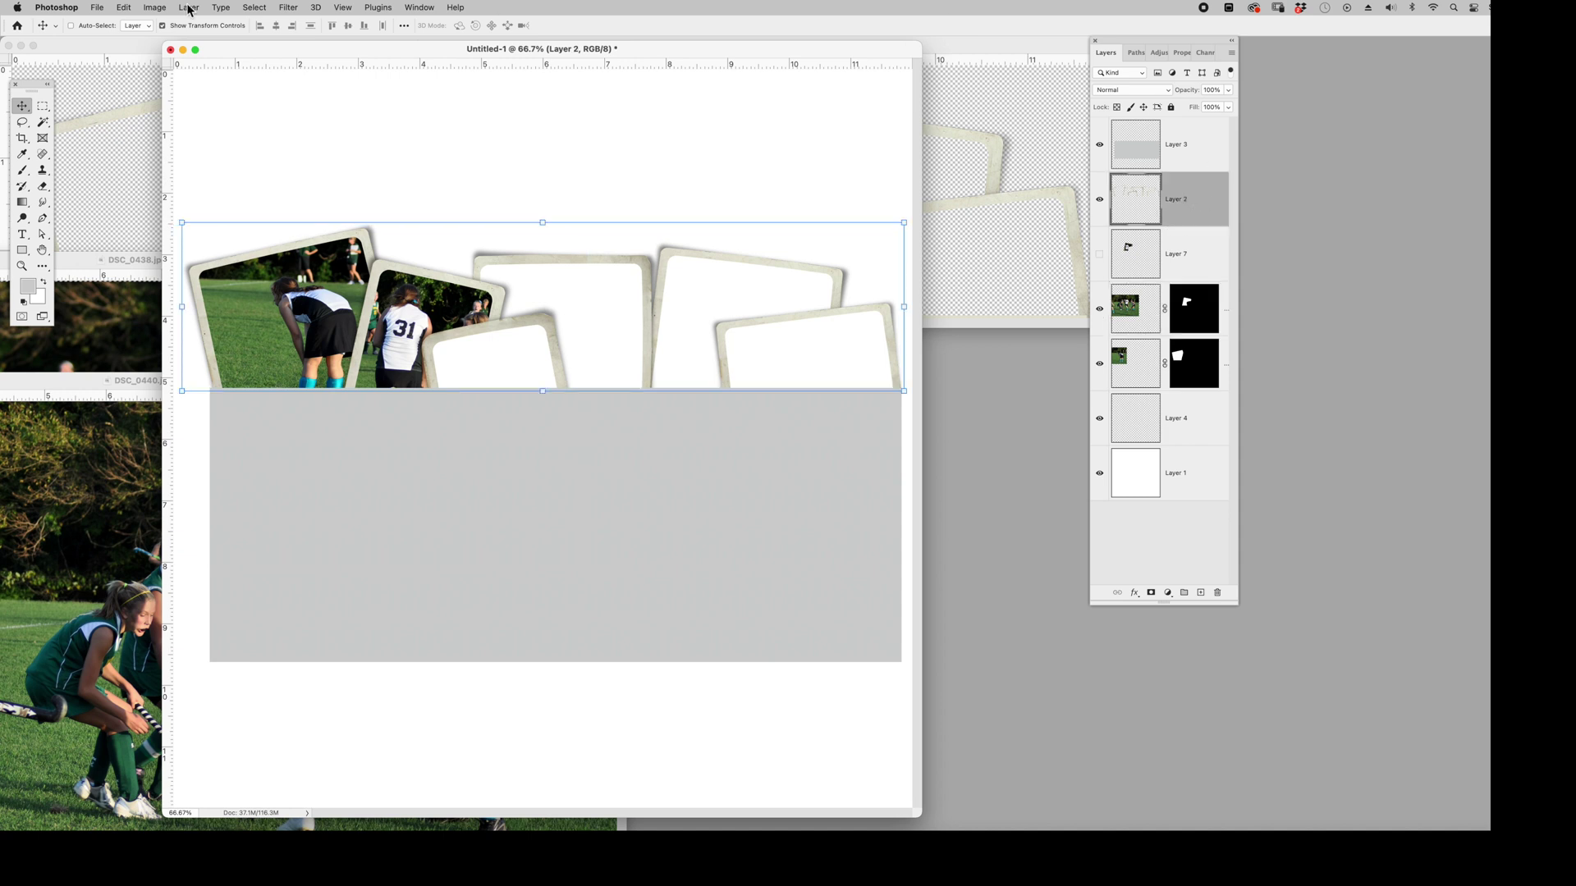
click(43, 121)
click(507, 367)
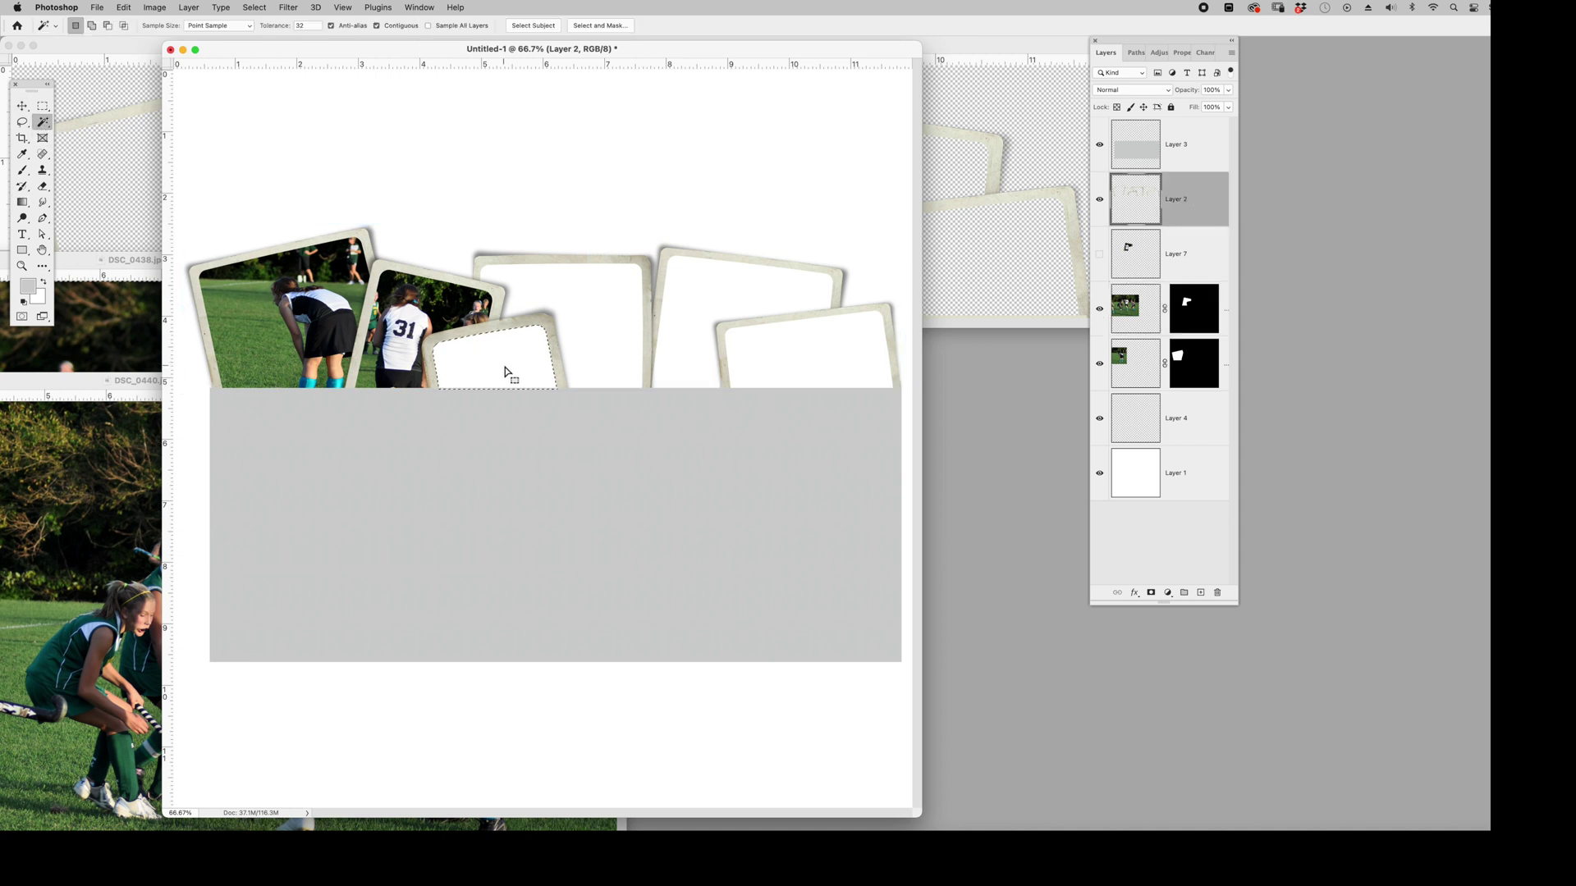
- Expand the third-frame selection by 3 pixels and make Layer 6 active
click(251, 7)
mouse_move(308, 188)
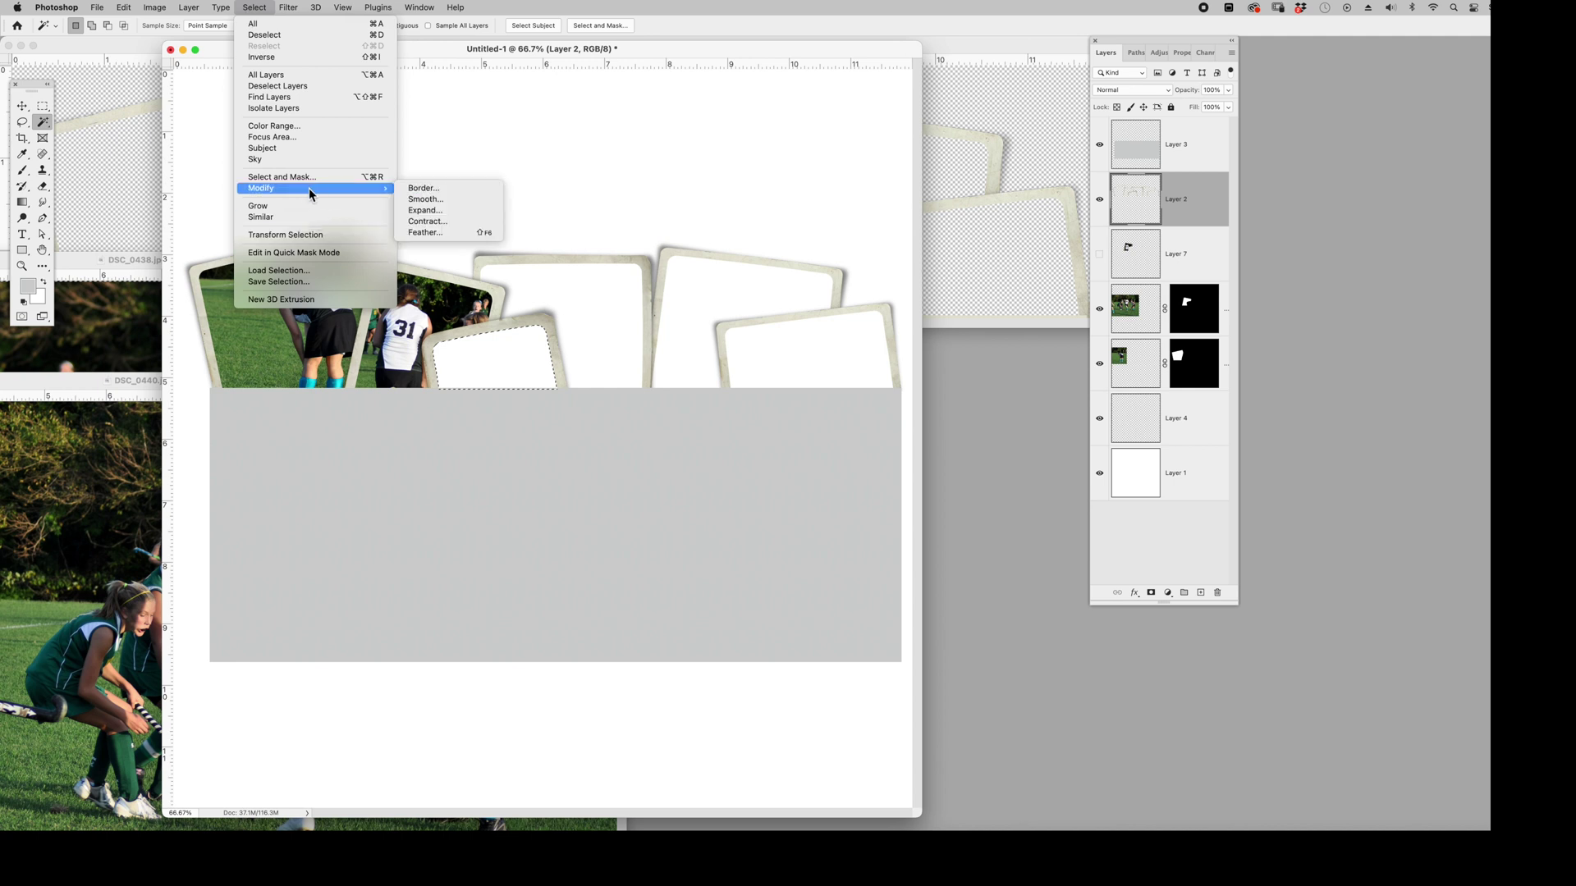
click(444, 212)
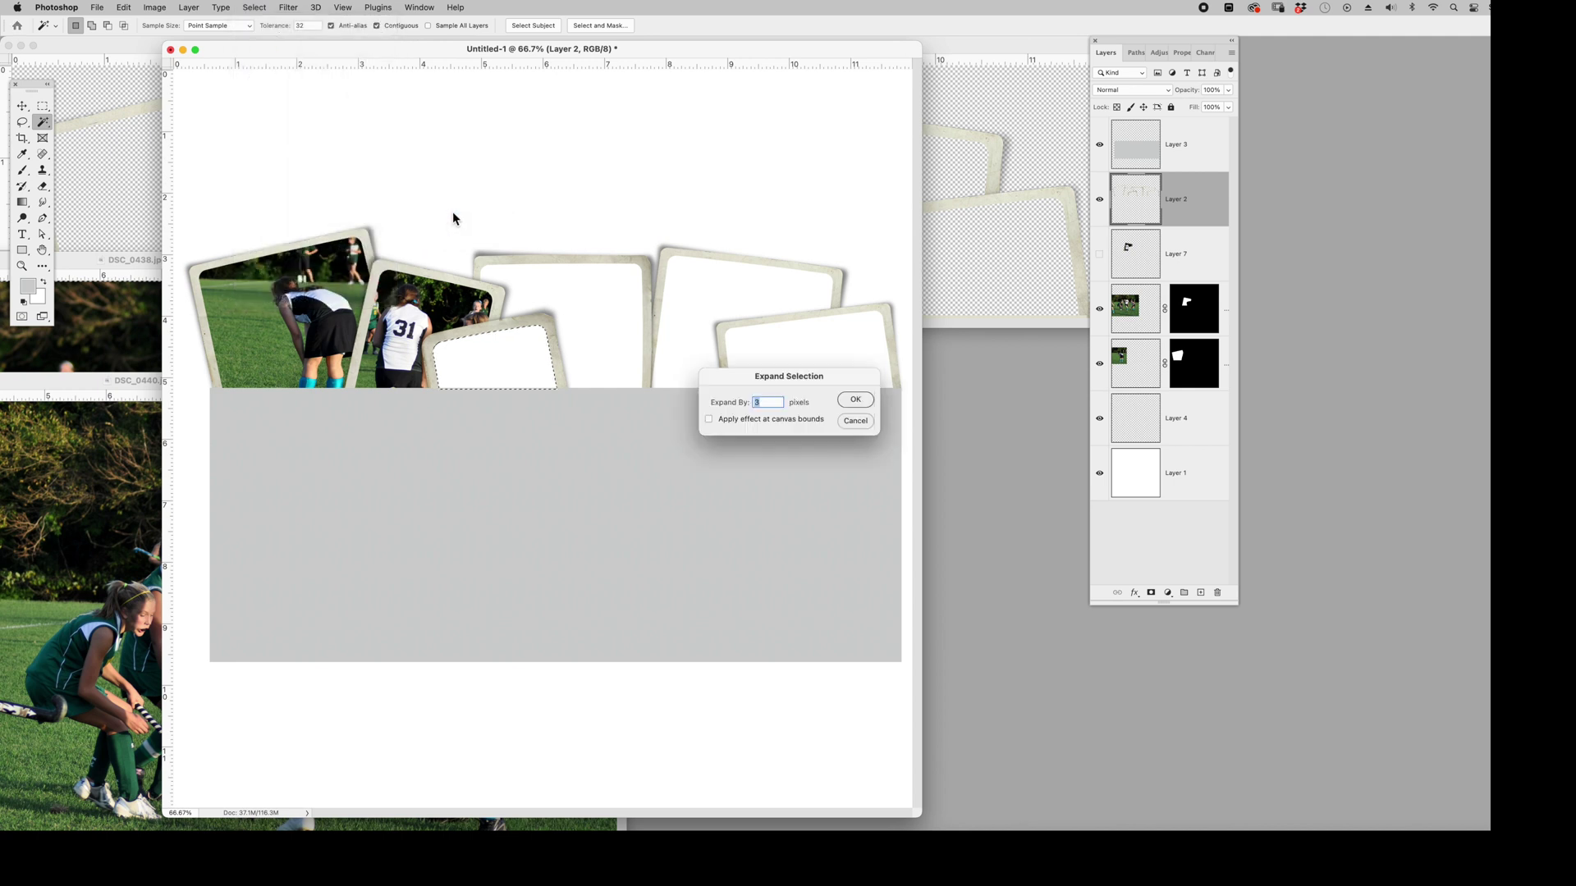
click(854, 400)
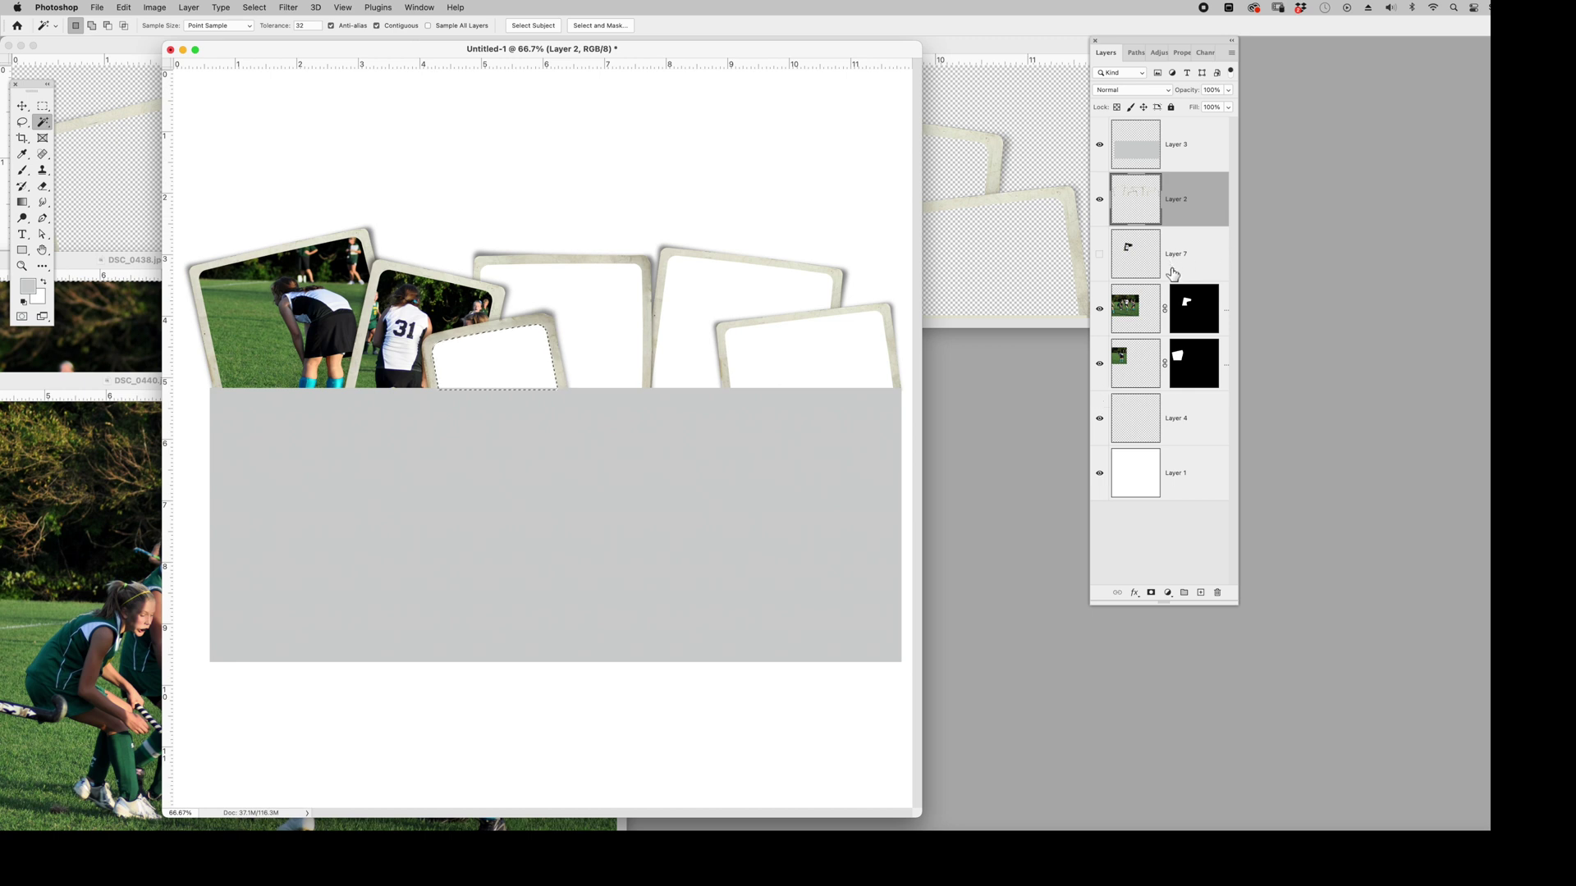
click(1128, 307)
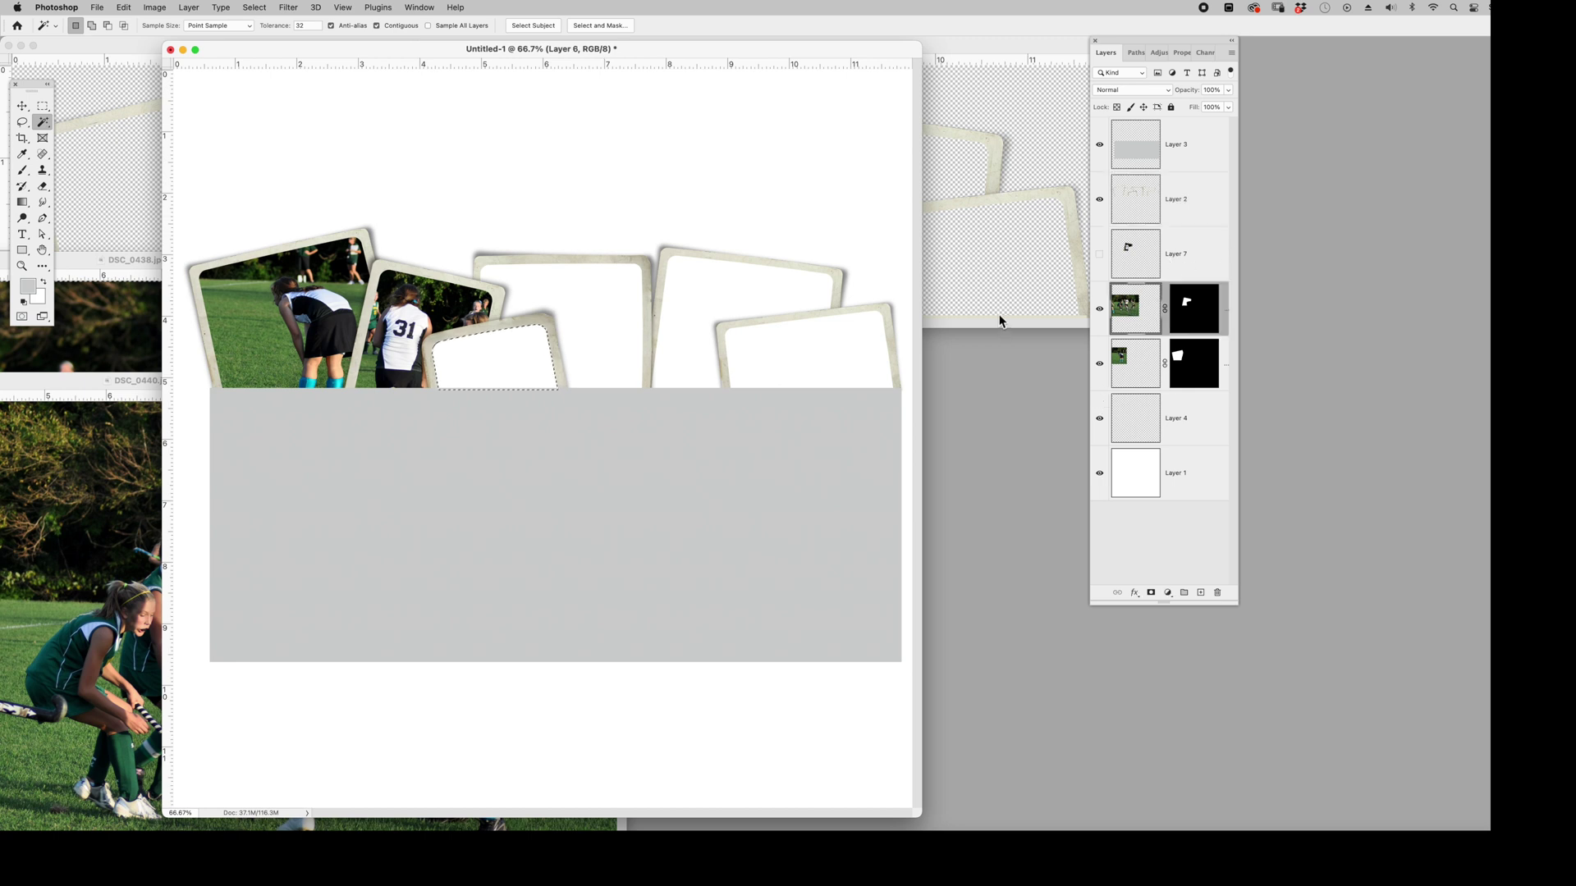
- Open the DSC_0469.jpg photo of two players
key(super+o)
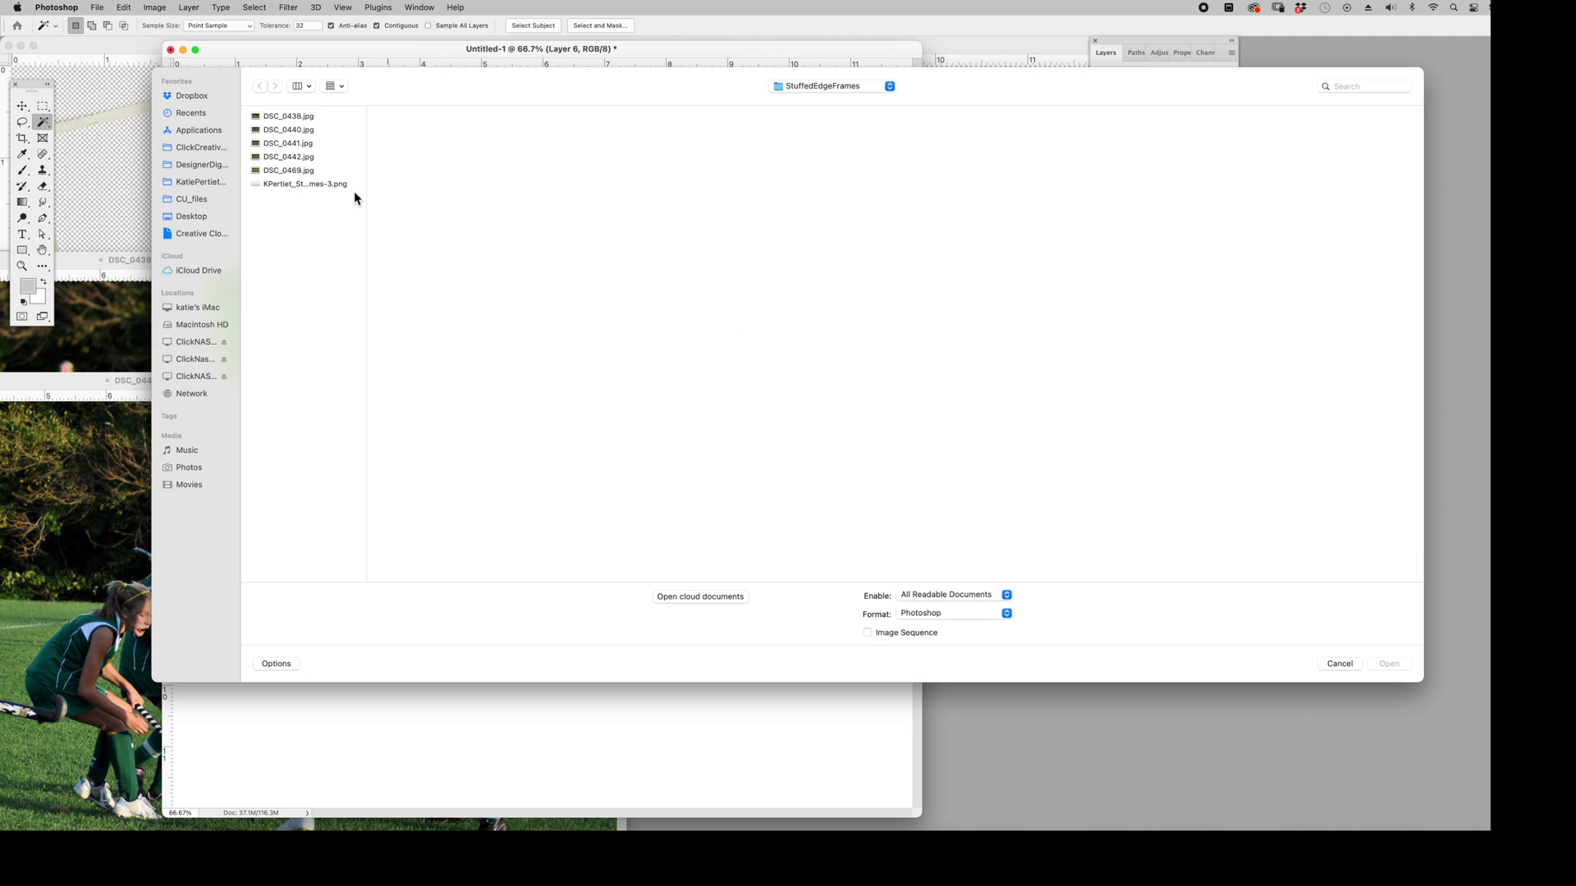
click(282, 172)
key(Return)
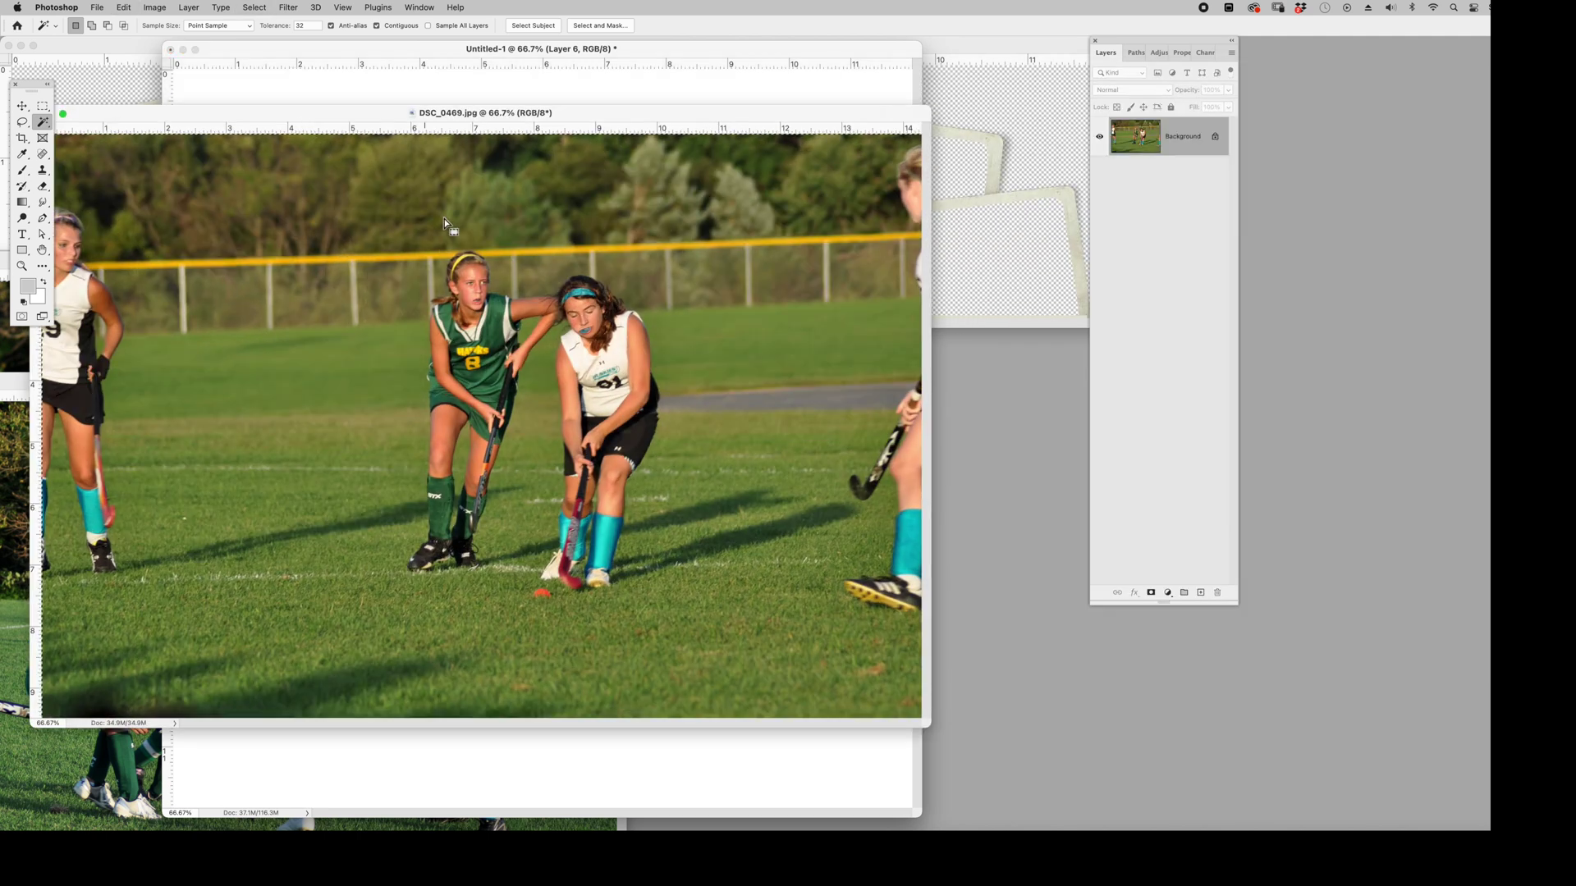
- Paste the copied photo into the third frame of Untitled-1 with Paste Into
click(530, 87)
click(123, 7)
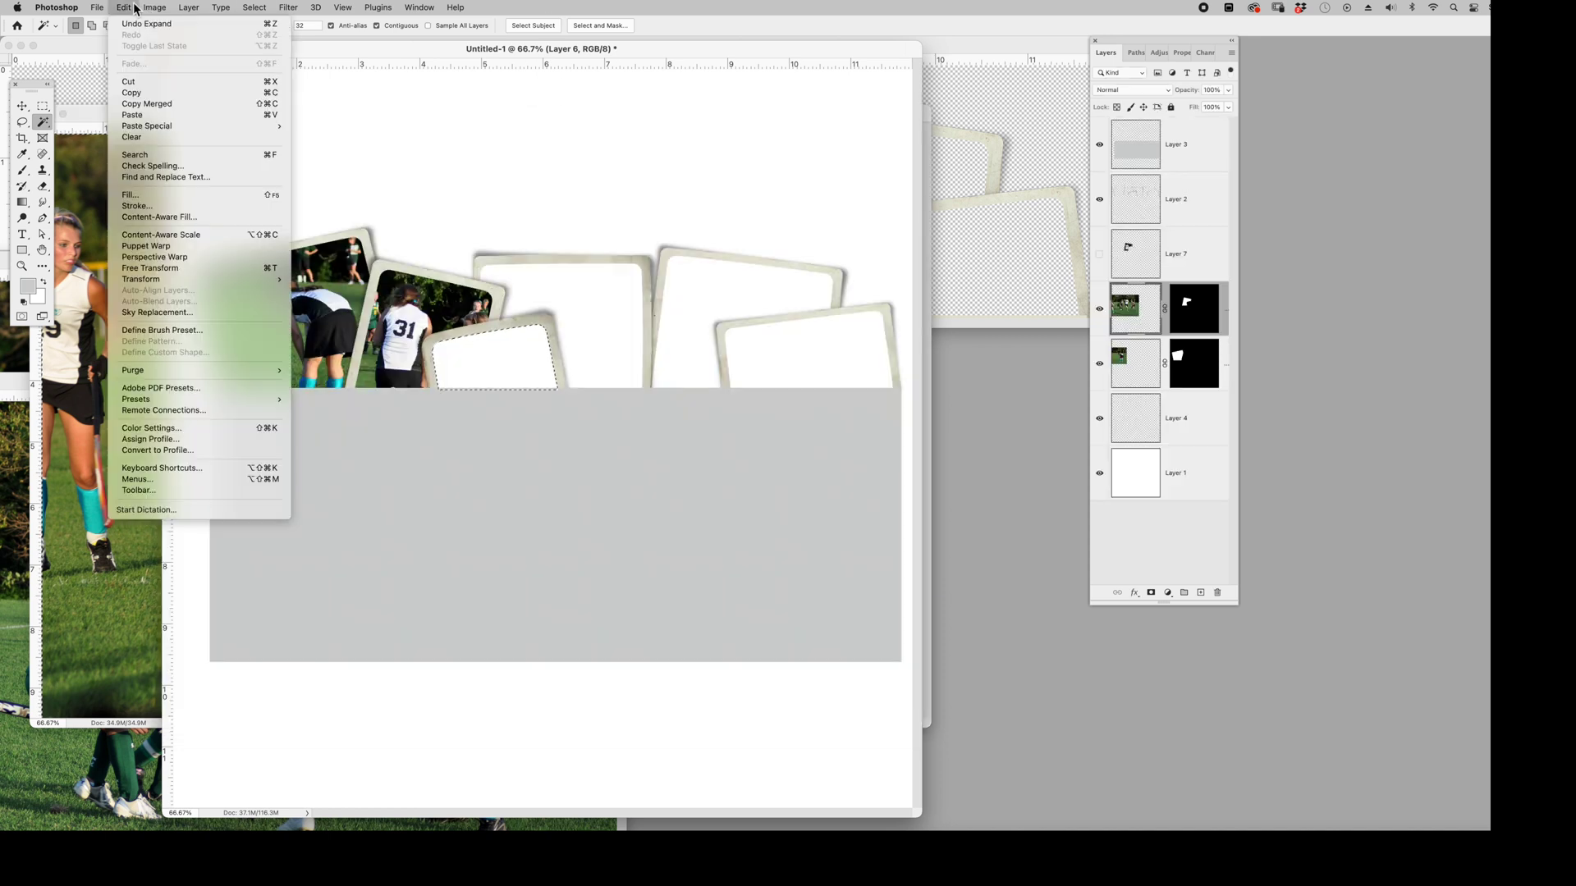
mouse_move(179, 126)
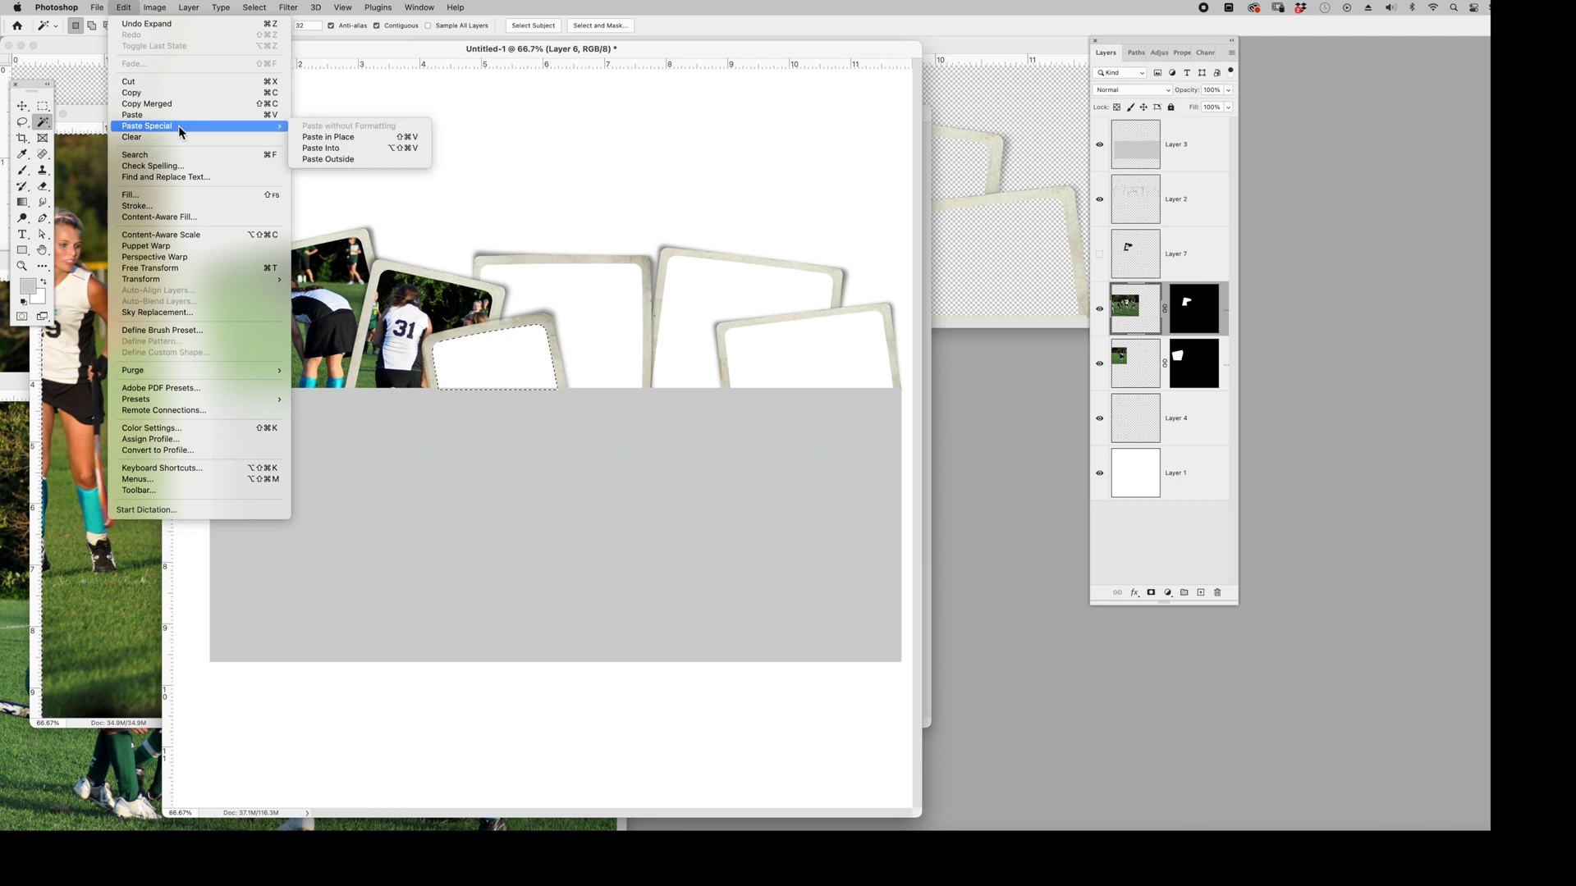
click(354, 148)
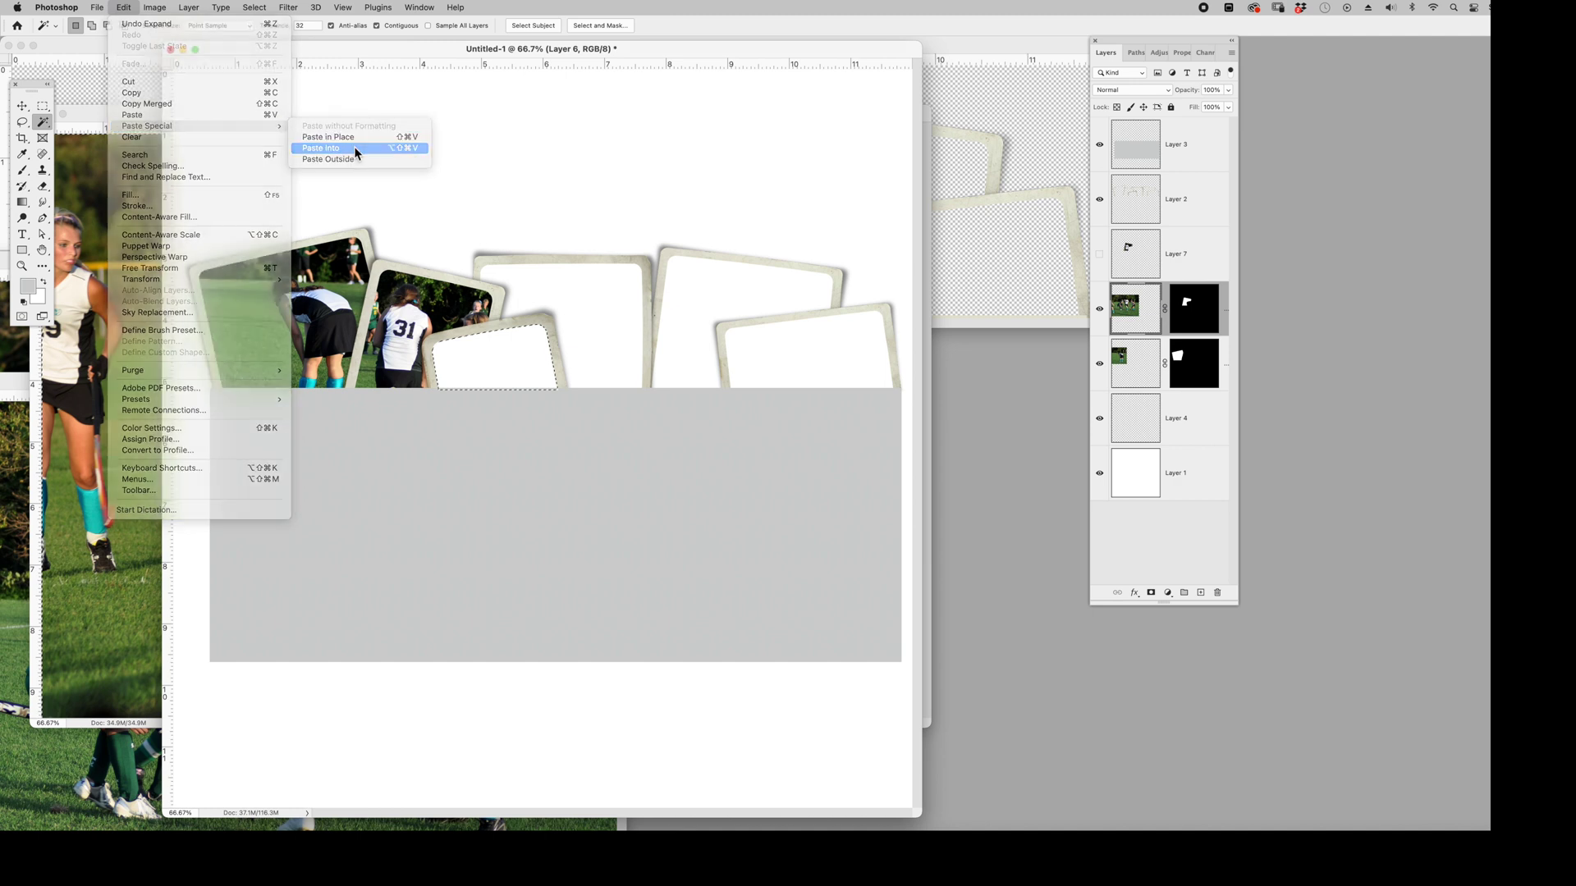
- Move the pasted photo and scale it to about 34% inside the third frame
click(23, 106)
drag(571, 545, 530, 534)
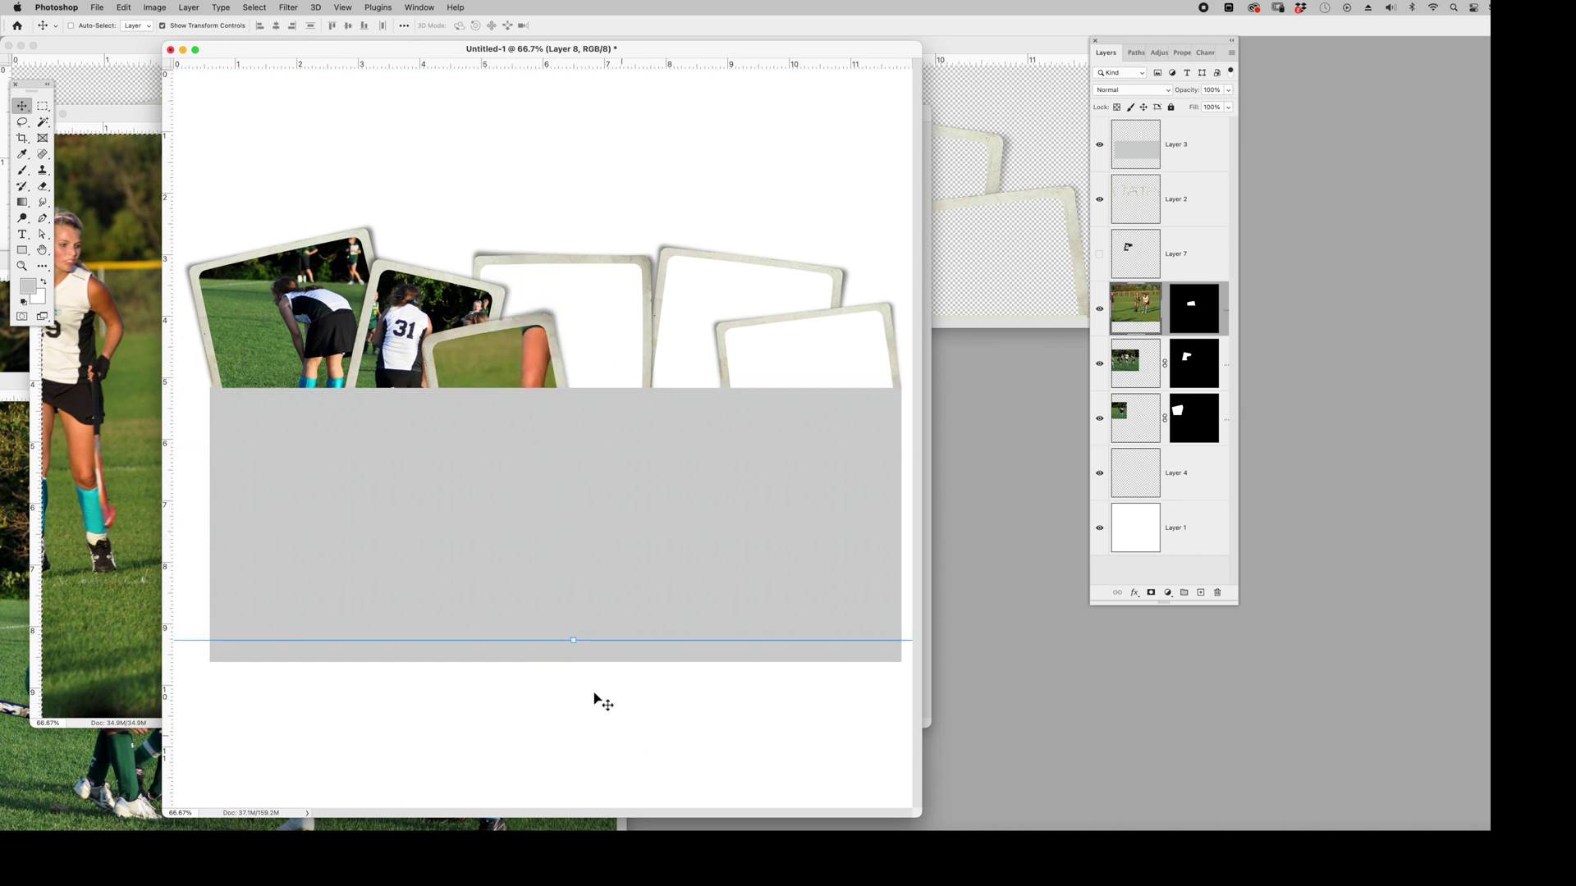
key(ctrl+t)
drag(574, 646, 500, 412)
key(Return)
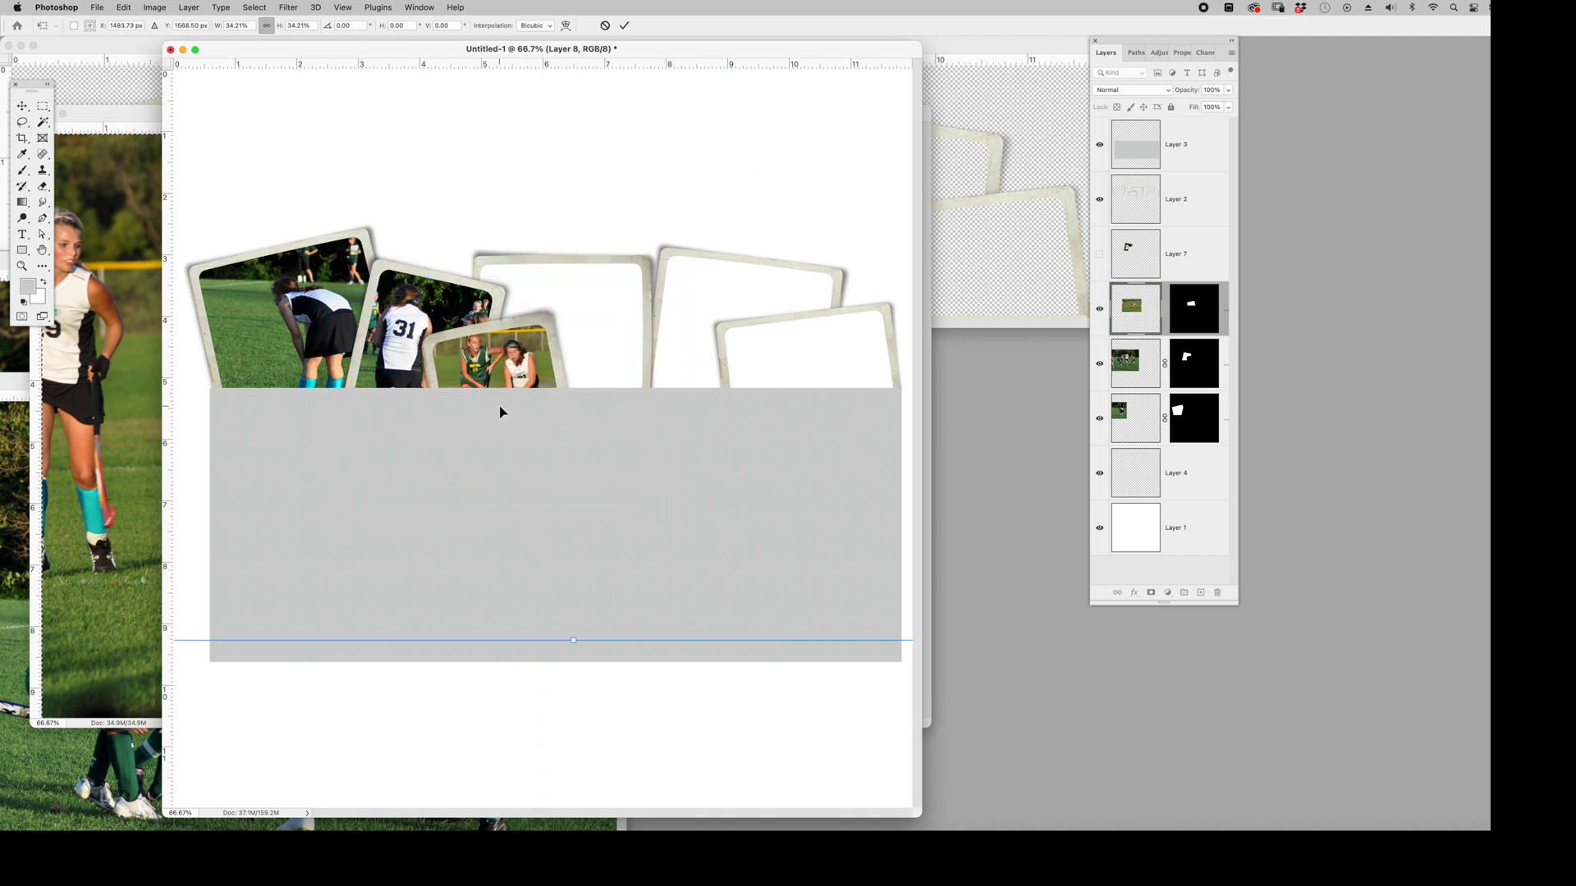
- Magic Wand the white interior of the fourth frame on Layer 2 and expand the selection
click(1183, 212)
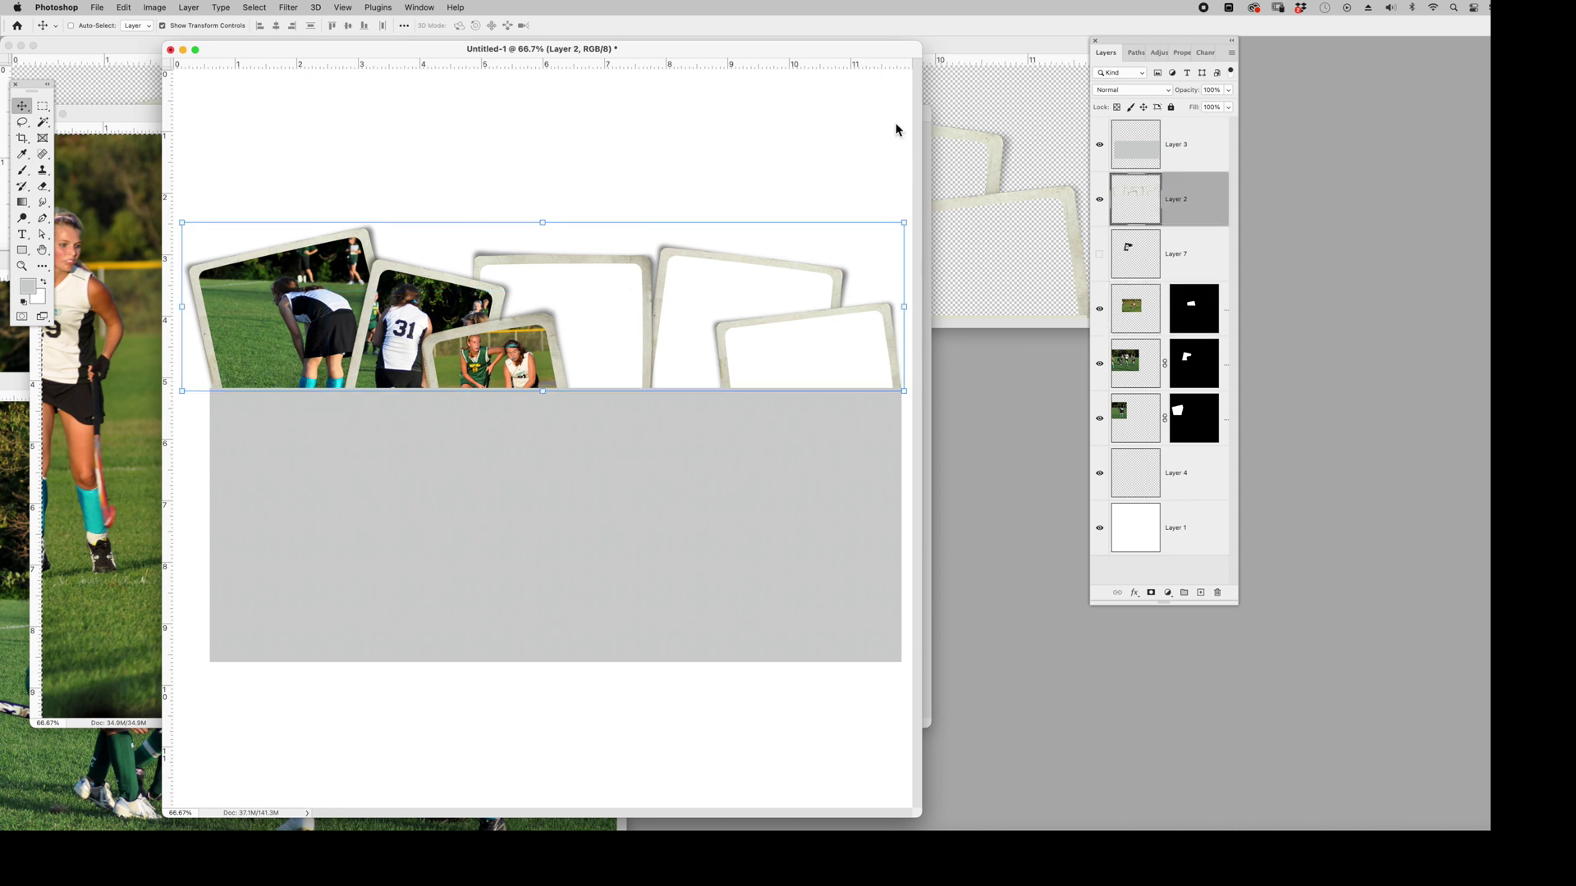
click(45, 121)
click(570, 298)
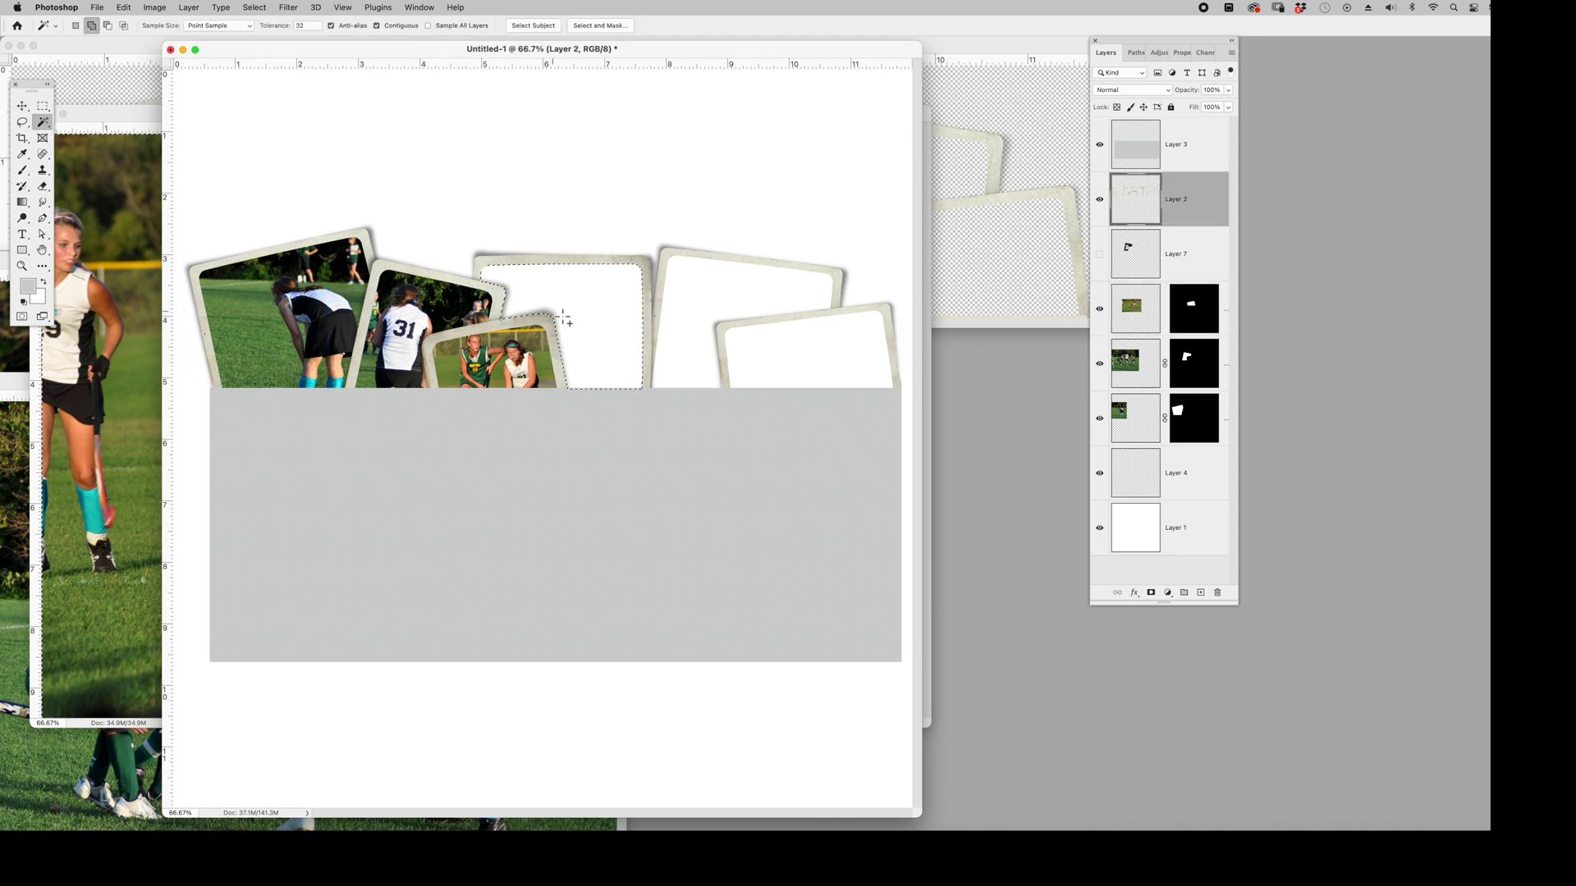
click(265, 7)
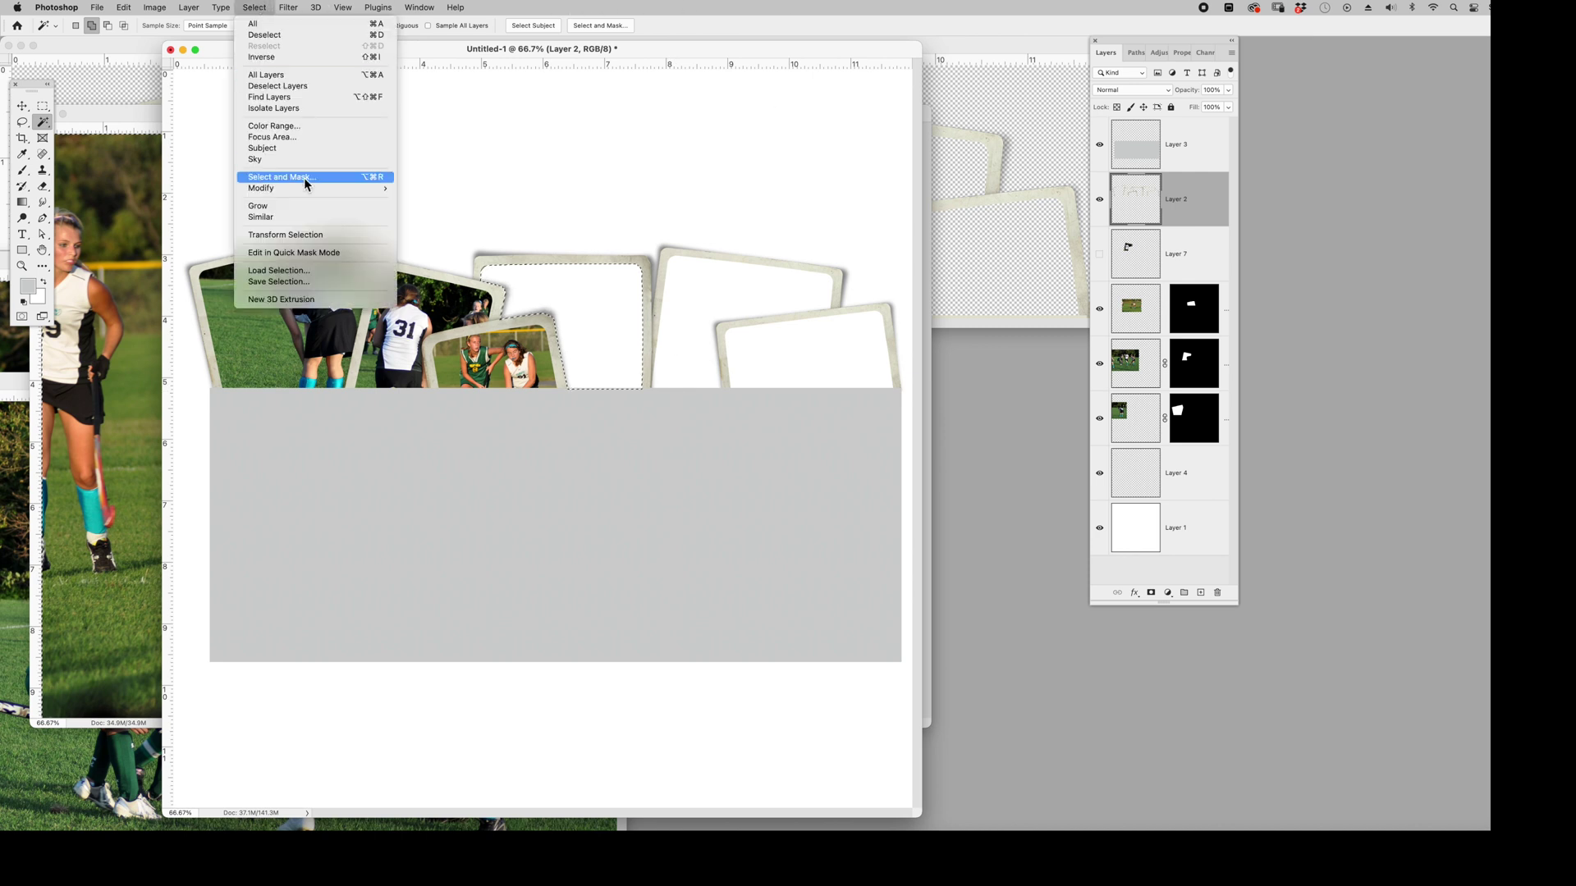
mouse_move(367, 188)
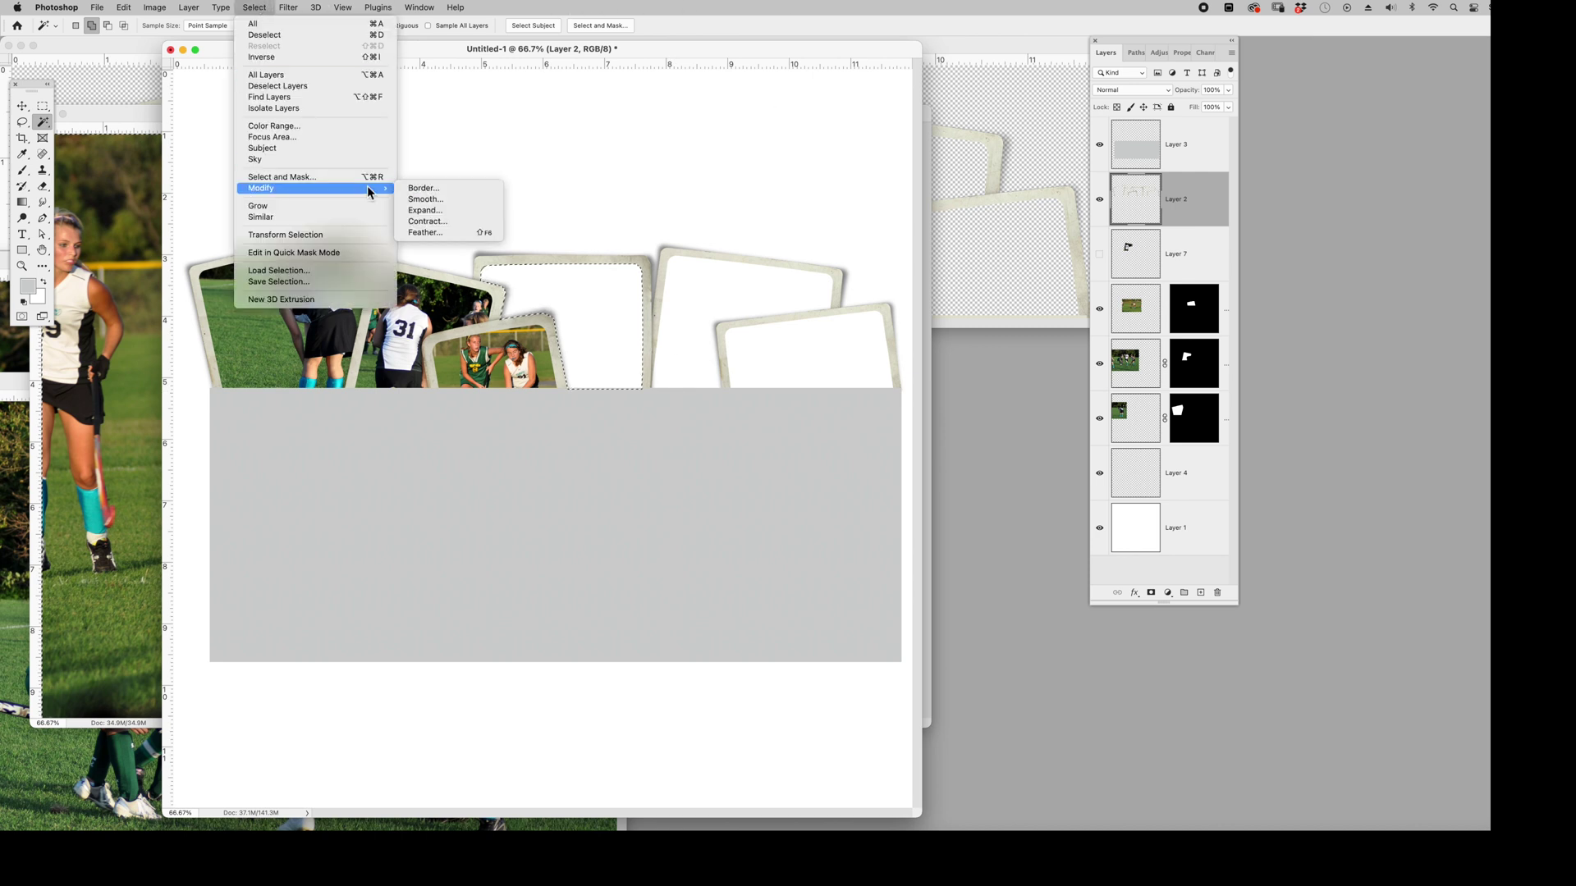
click(455, 209)
key(Return)
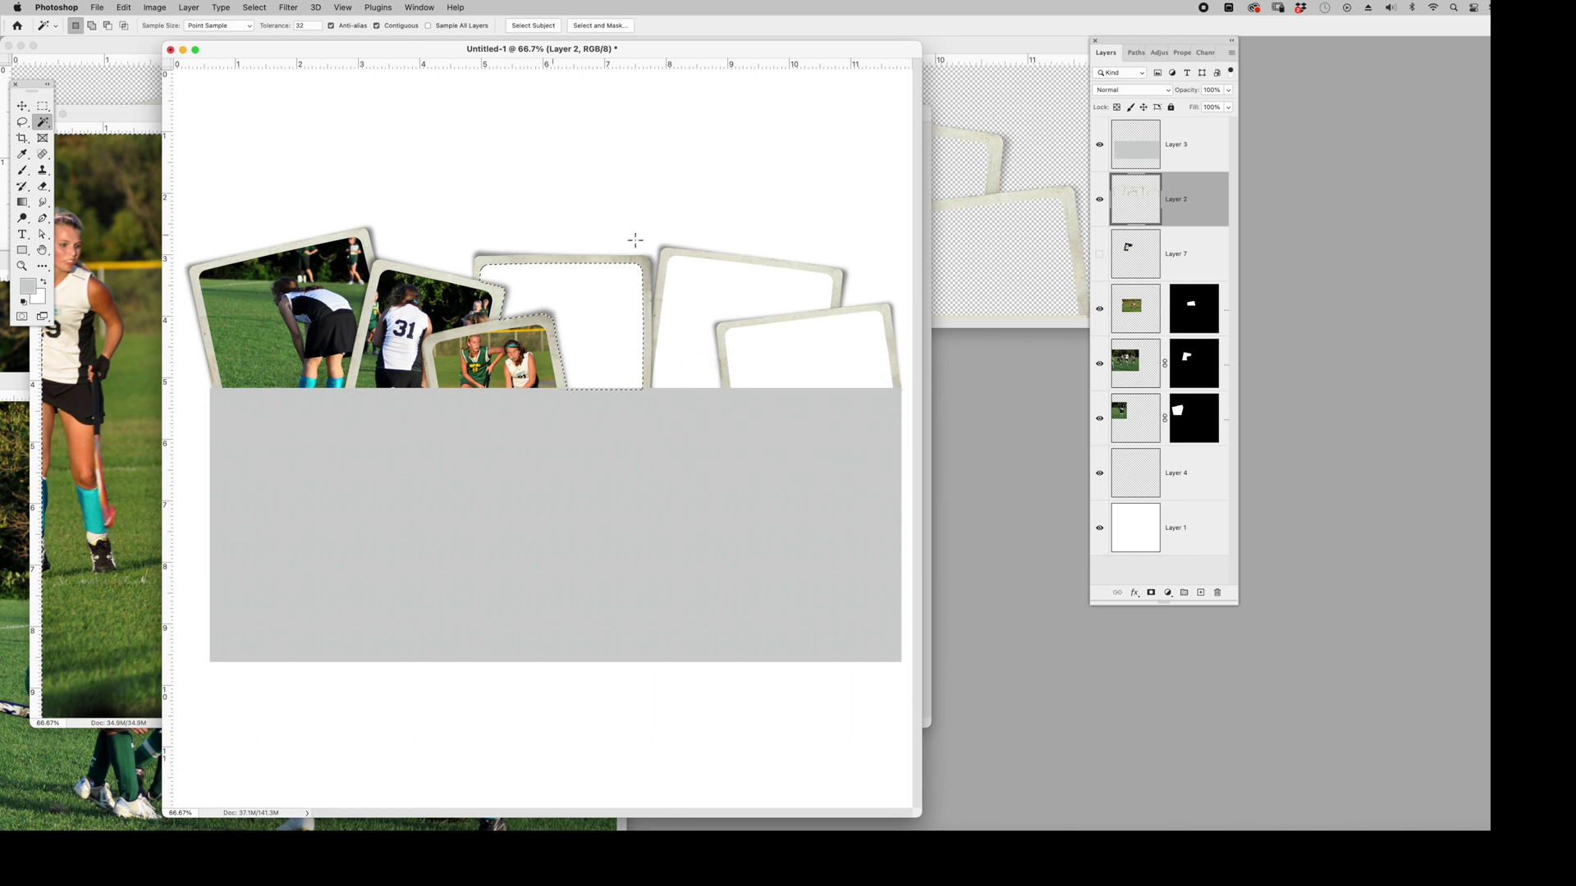
- Paste Into the selection above Layer 8, then shift the photo up and left to show teal-socked legs
click(1118, 305)
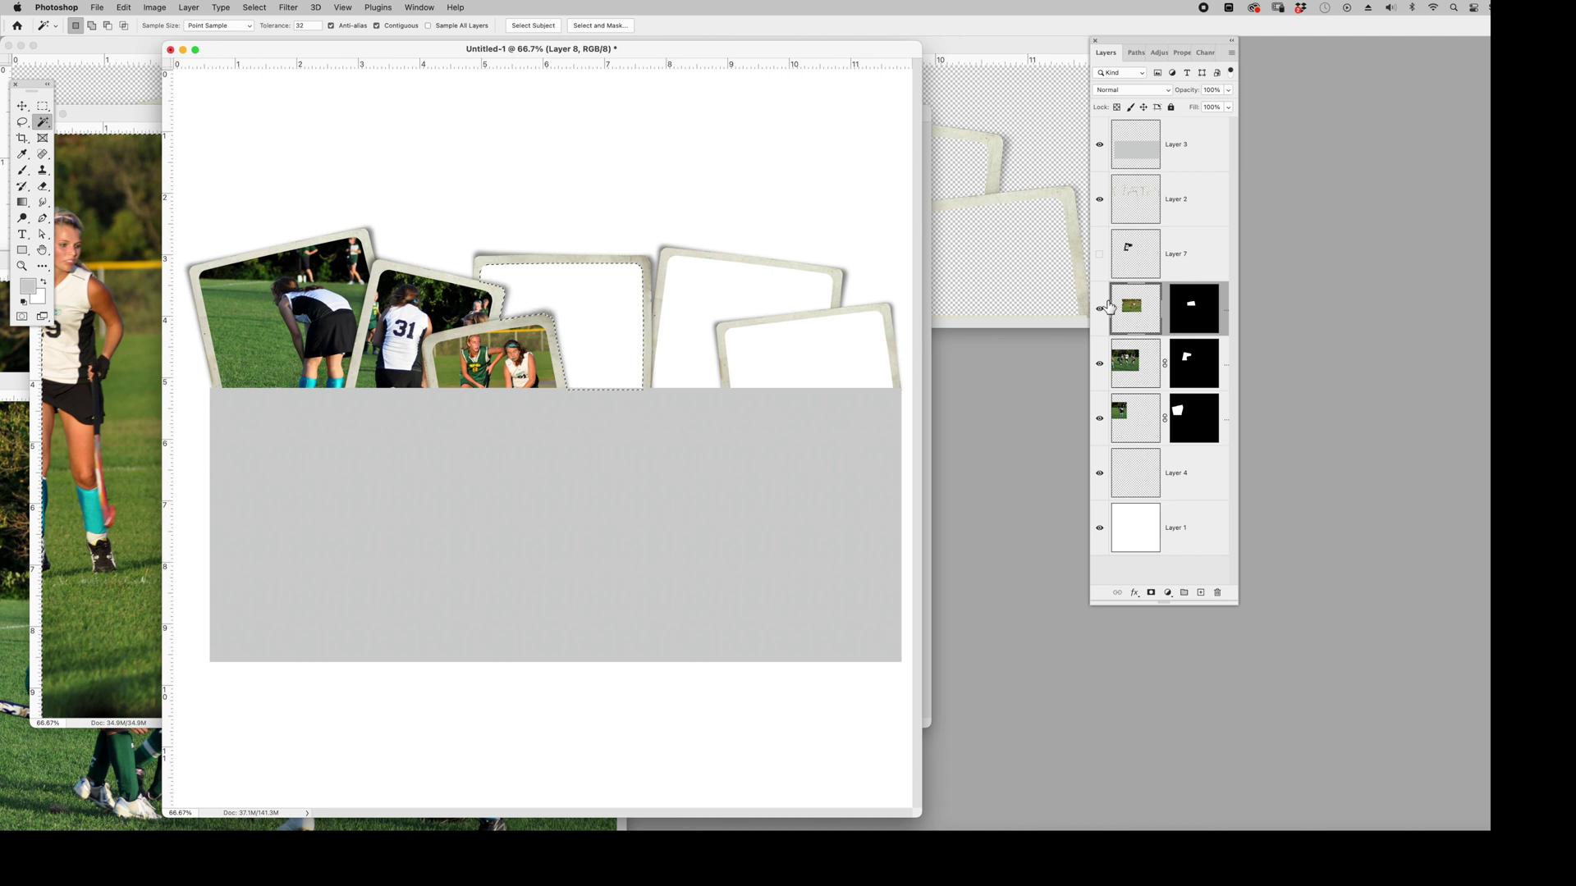
click(119, 10)
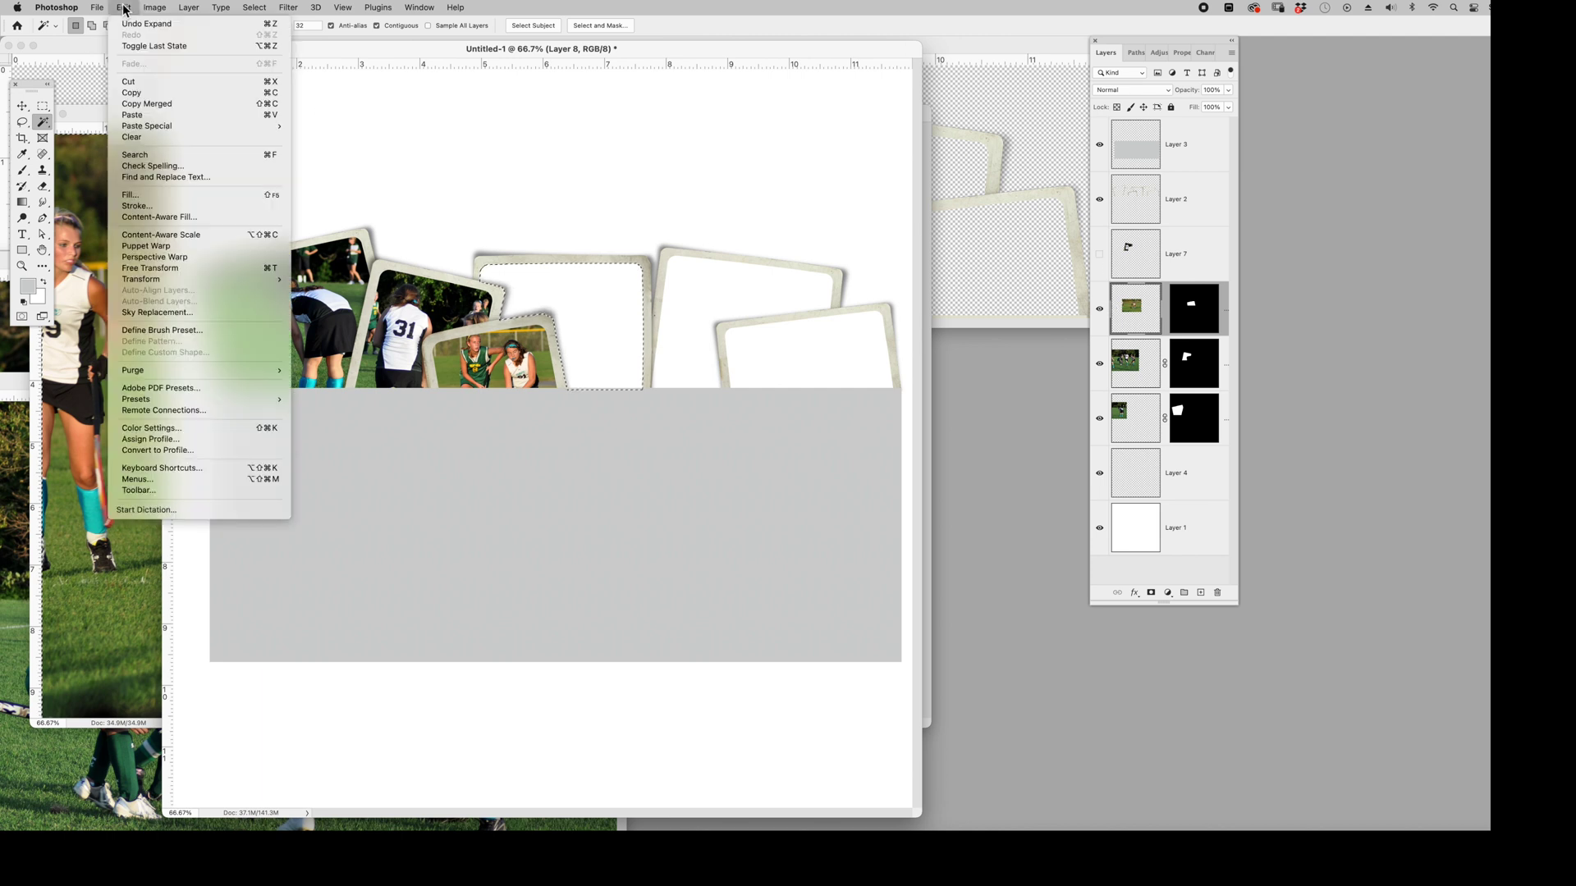
mouse_move(178, 131)
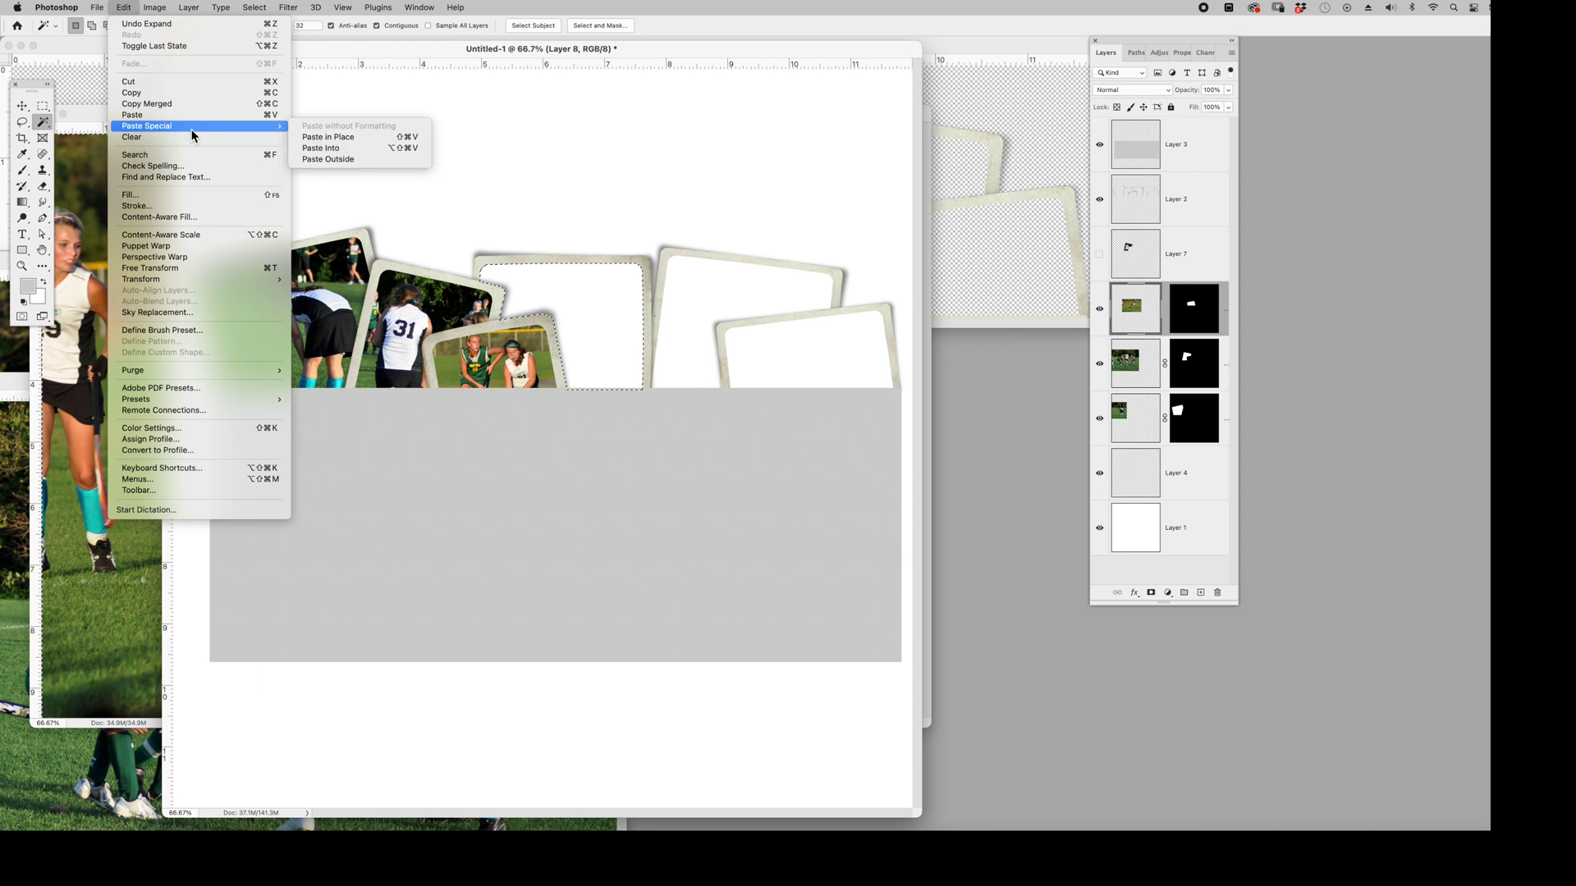
click(379, 147)
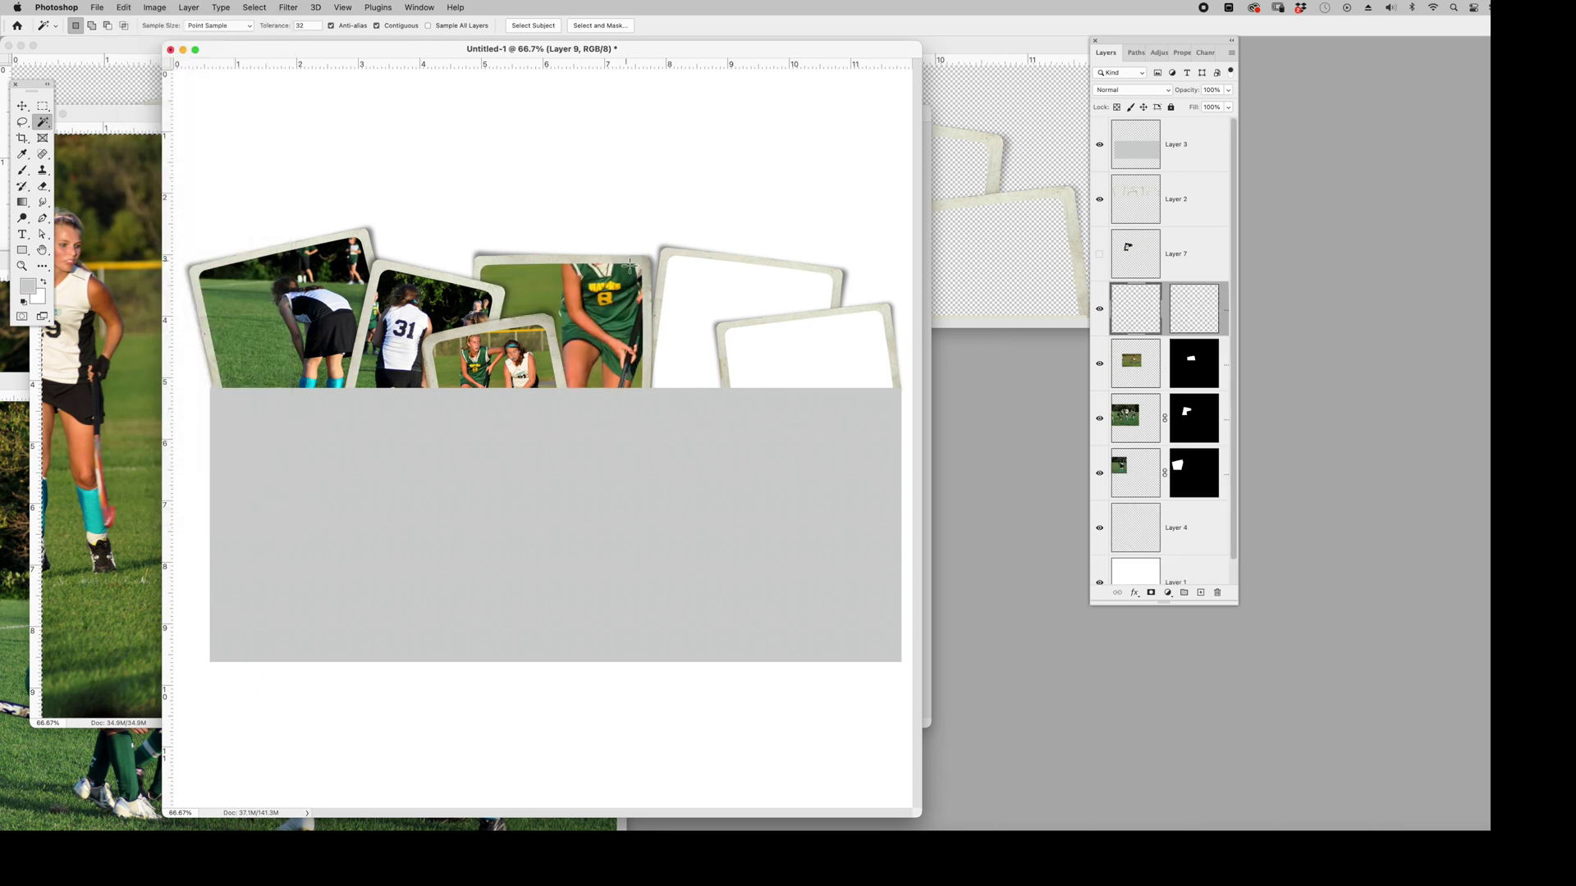
click(22, 106)
drag(600, 586, 521, 440)
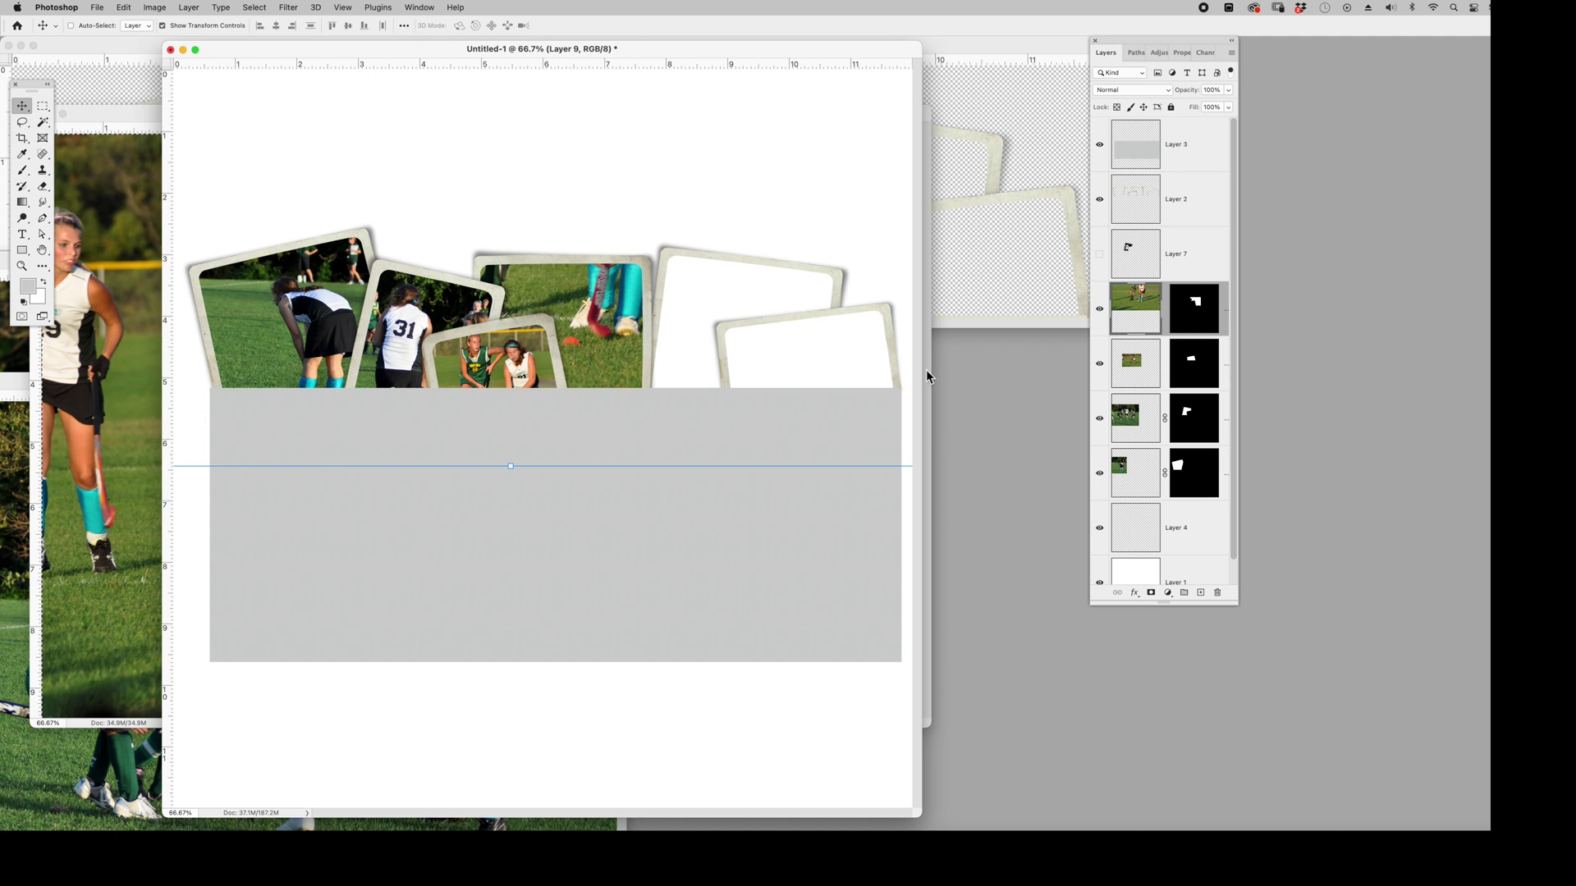
- Magic Wand the interior of the tilted fifth frame on Layer 2 and expand the selection
click(1207, 213)
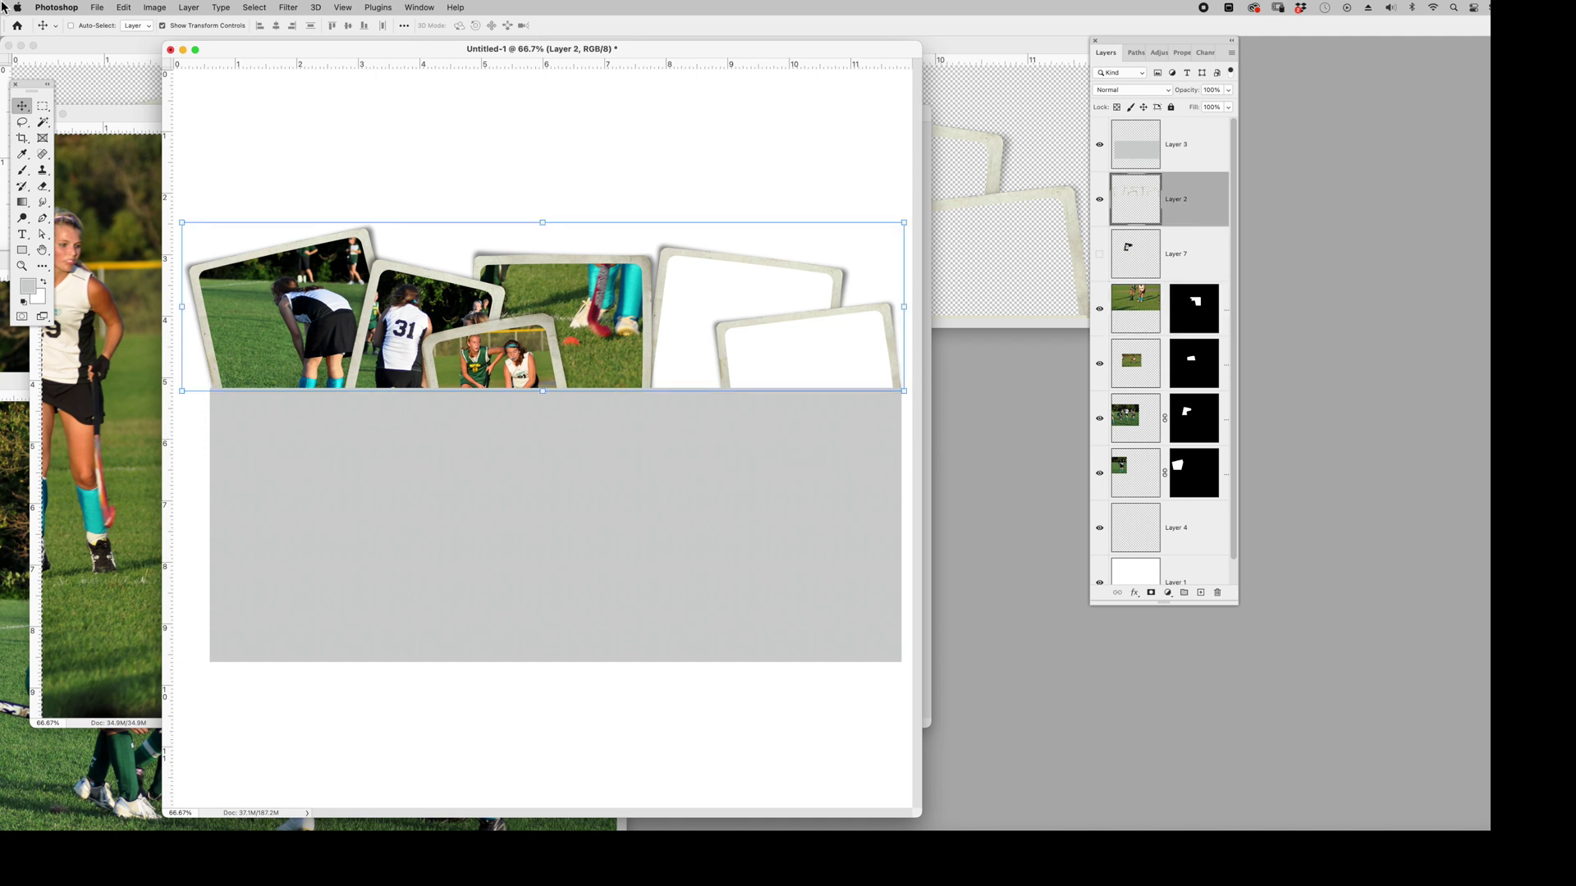
click(44, 122)
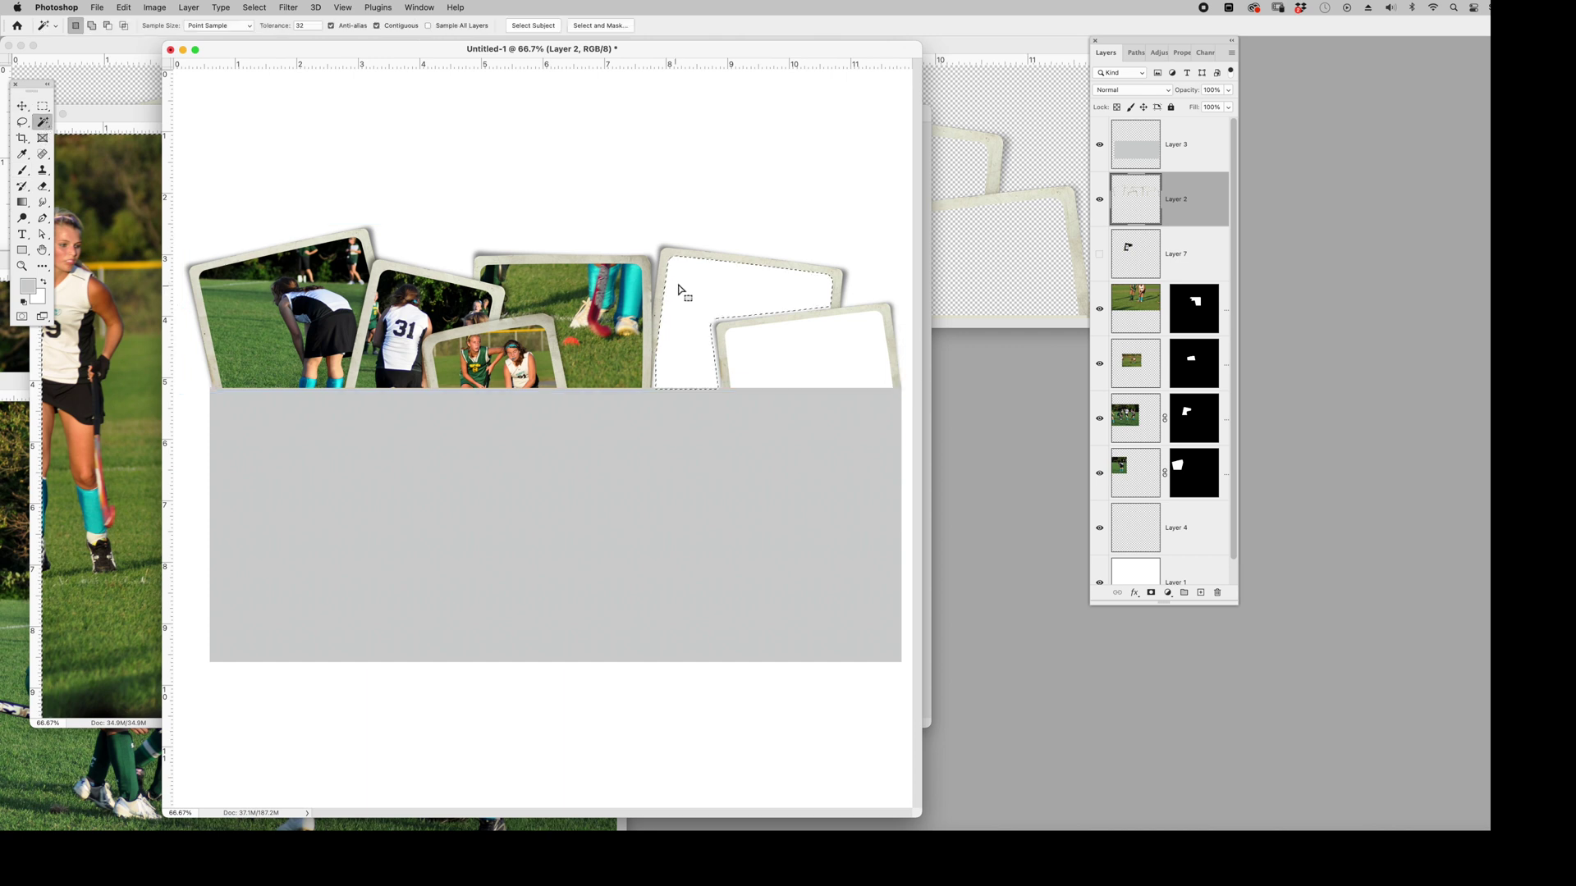
click(697, 321)
click(254, 7)
mouse_move(300, 194)
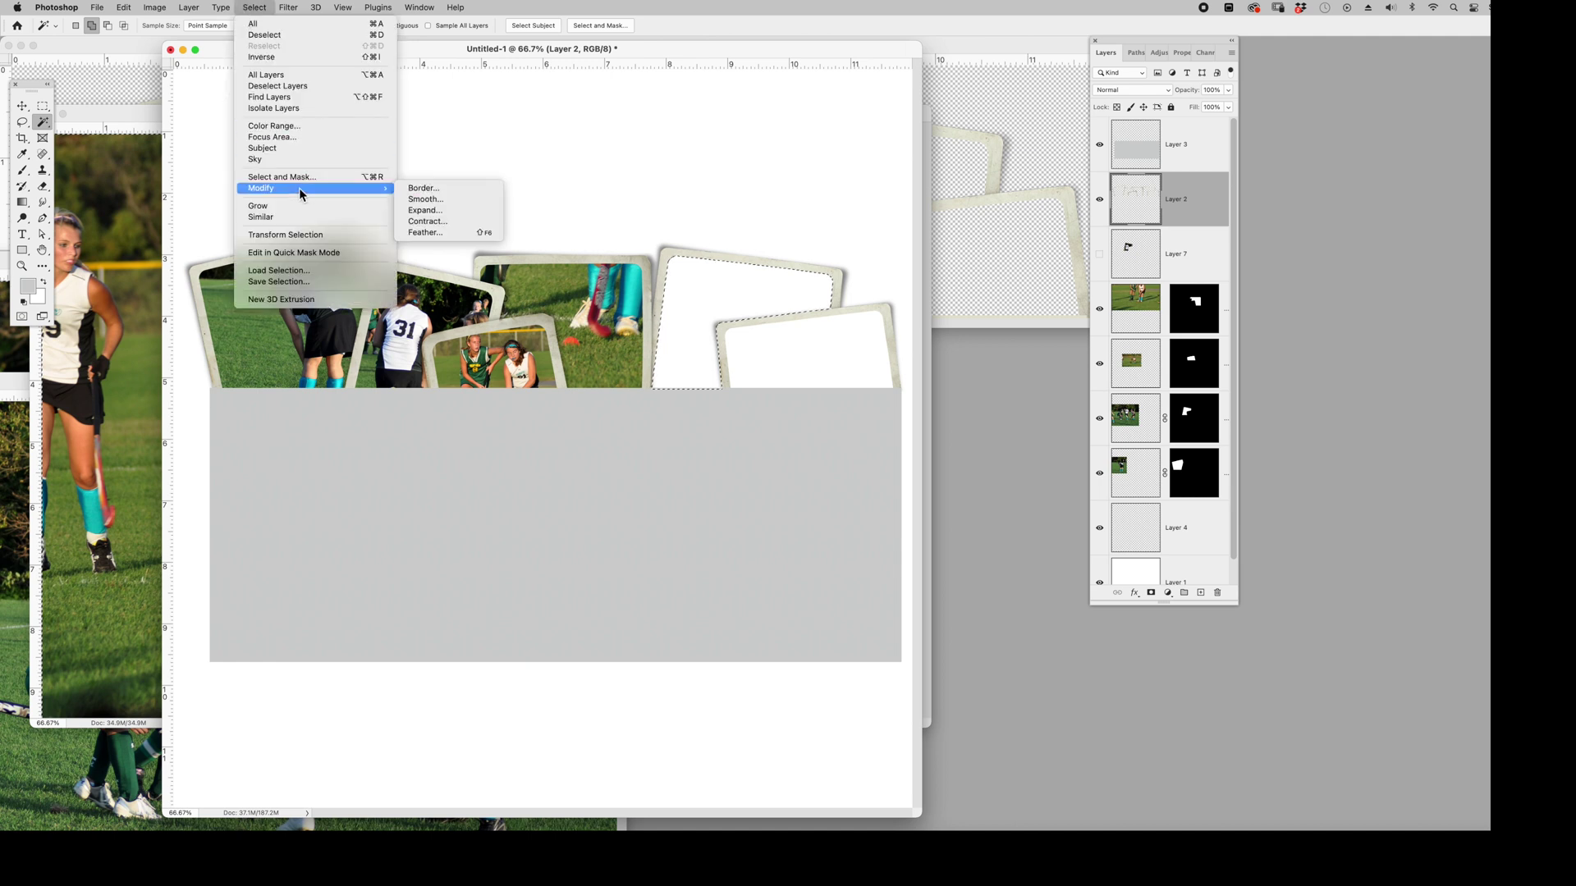
click(480, 211)
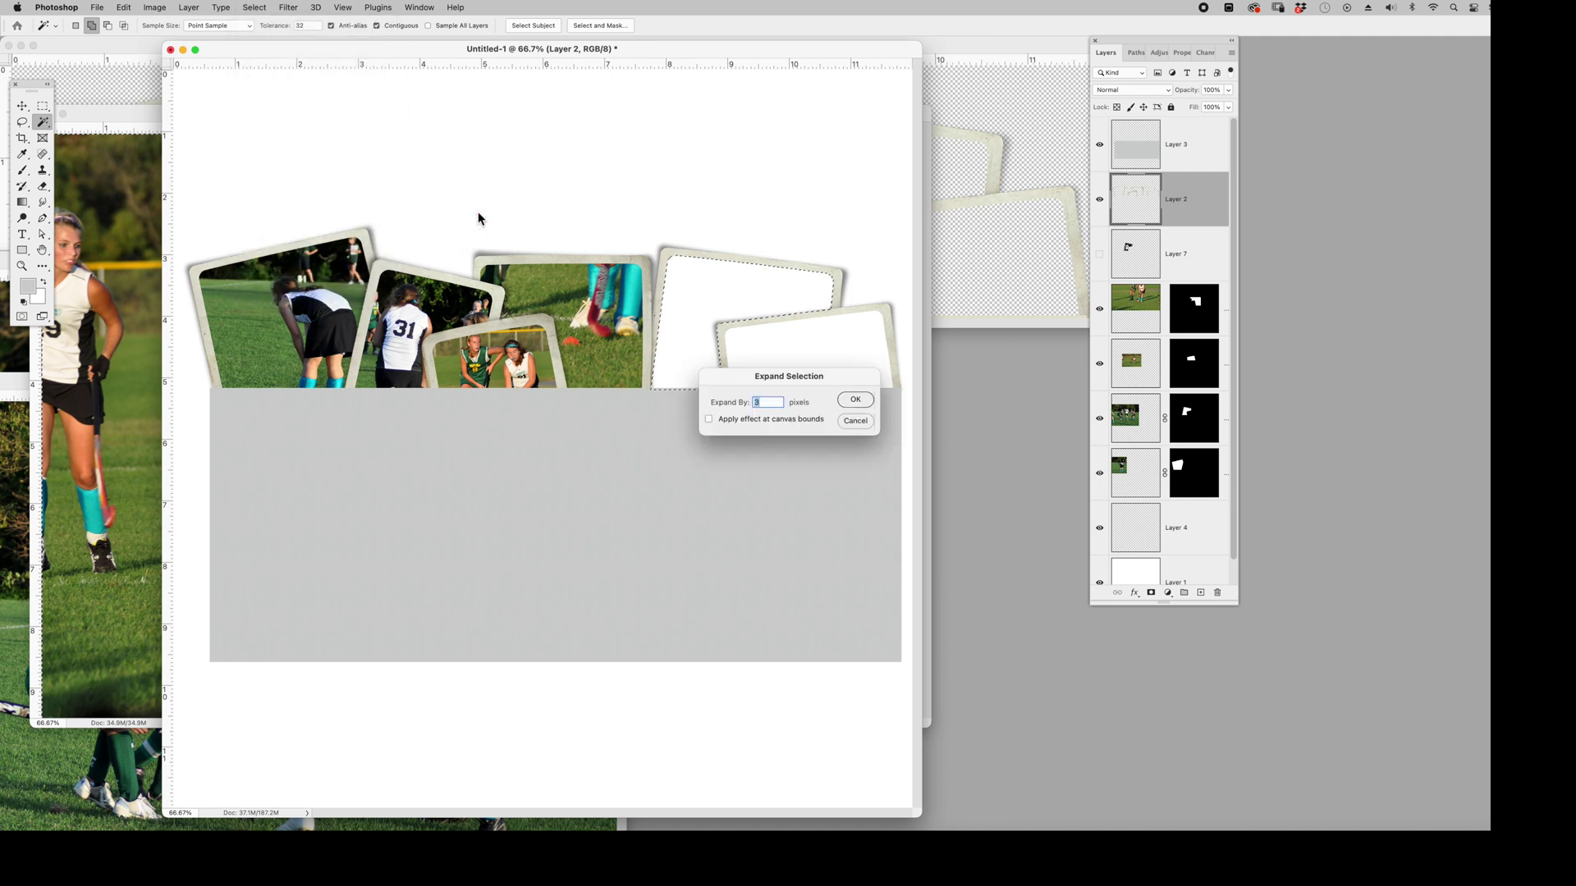
key(Return)
- With the photo layer targeted, open the DSC_0442.jpg photo
click(1135, 316)
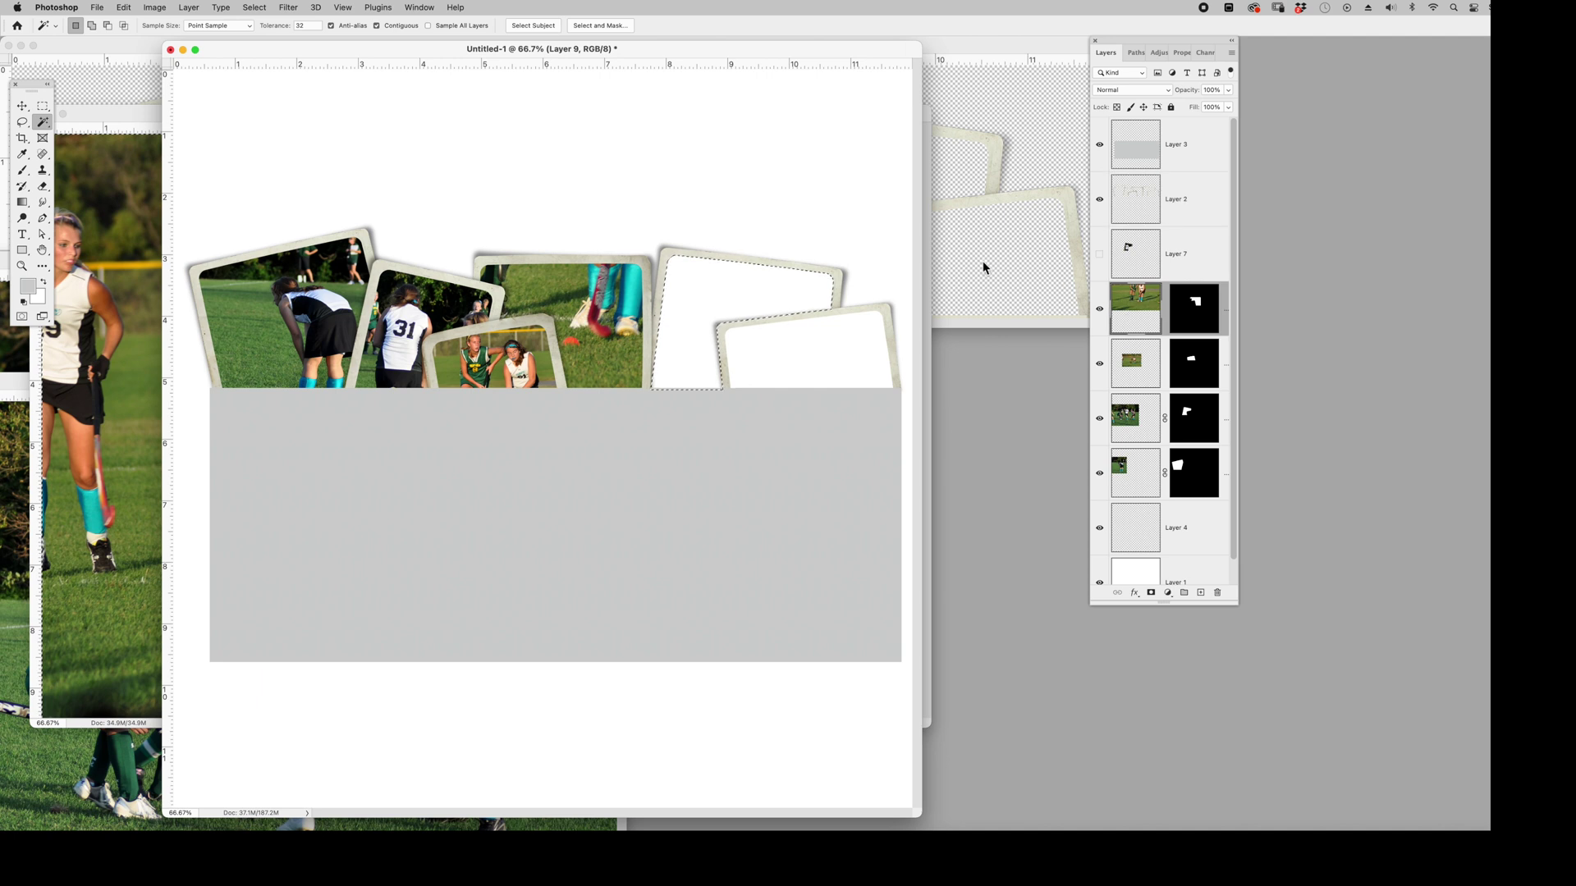
key(super+o)
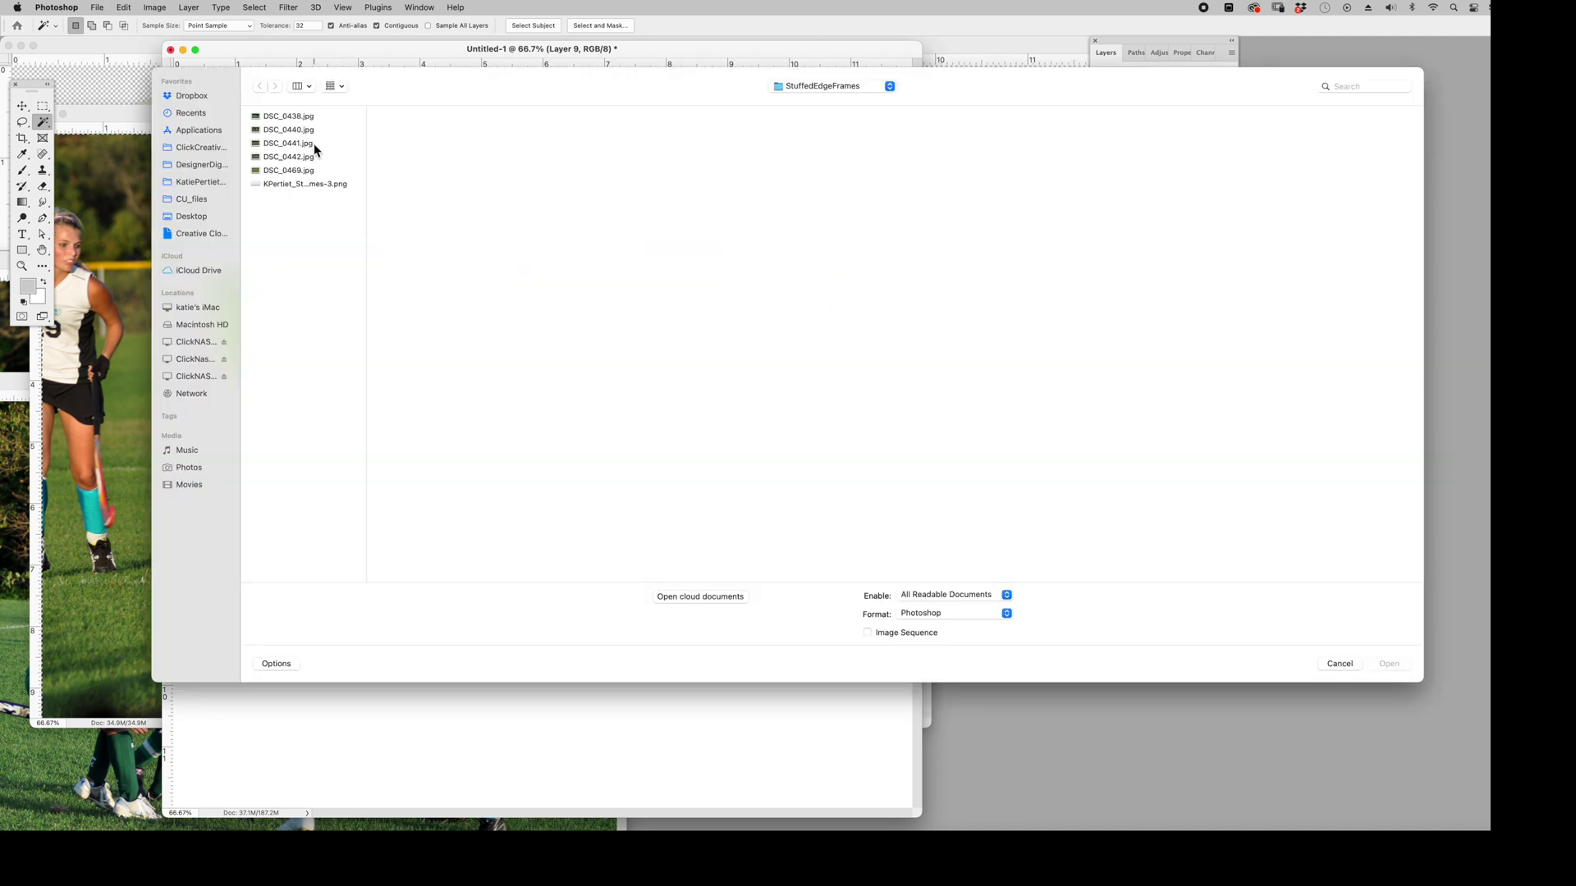
click(312, 154)
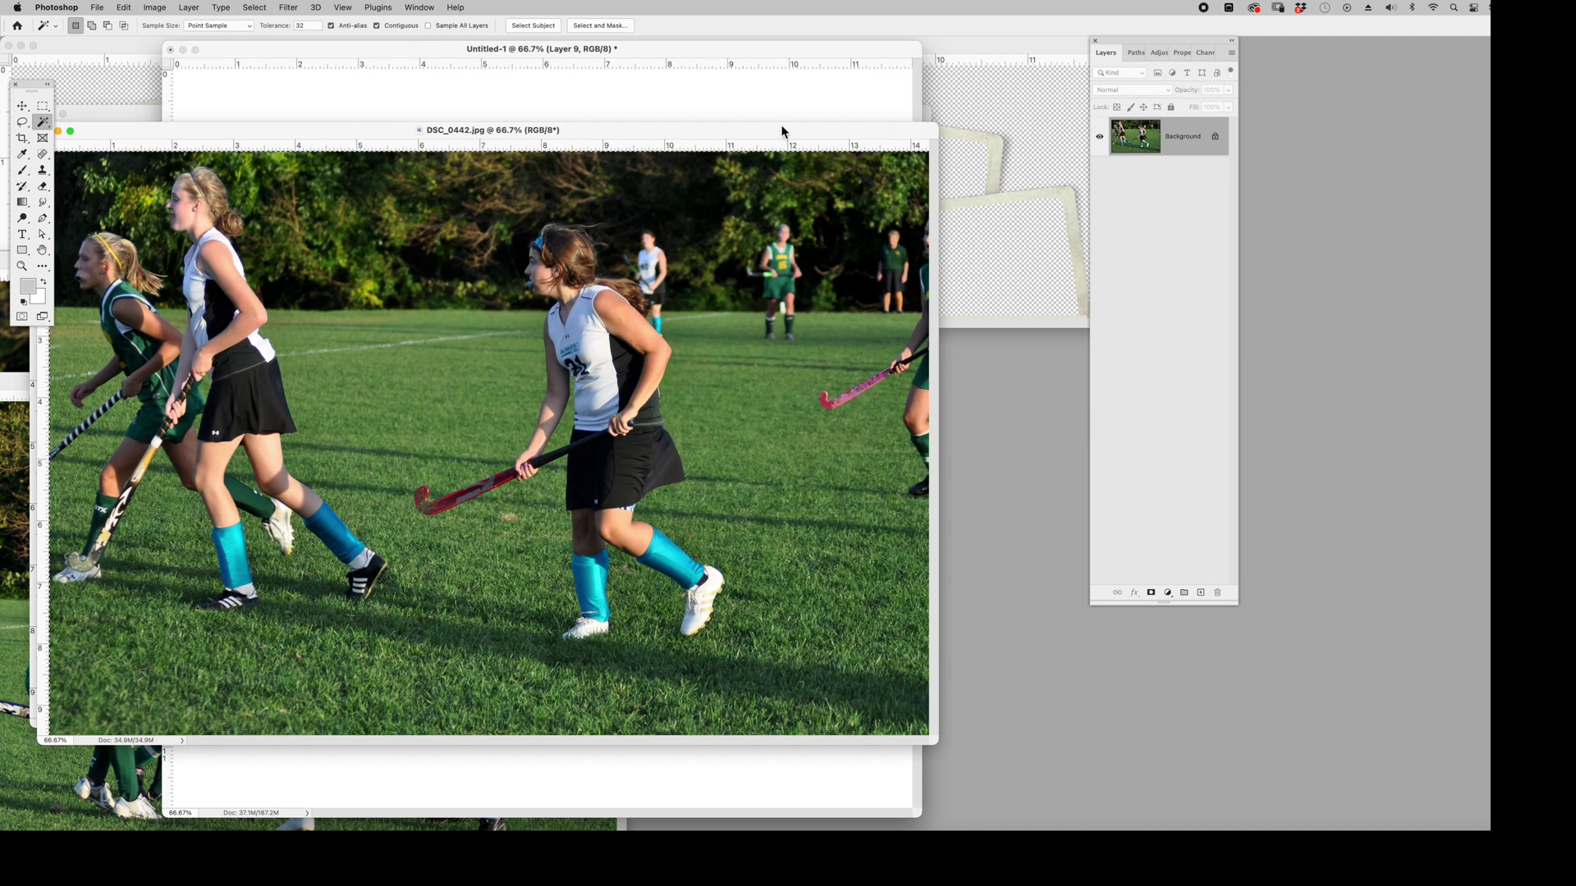
- Paste Into the fifth frame and move the photo up to show teal socks and shoes
click(745, 110)
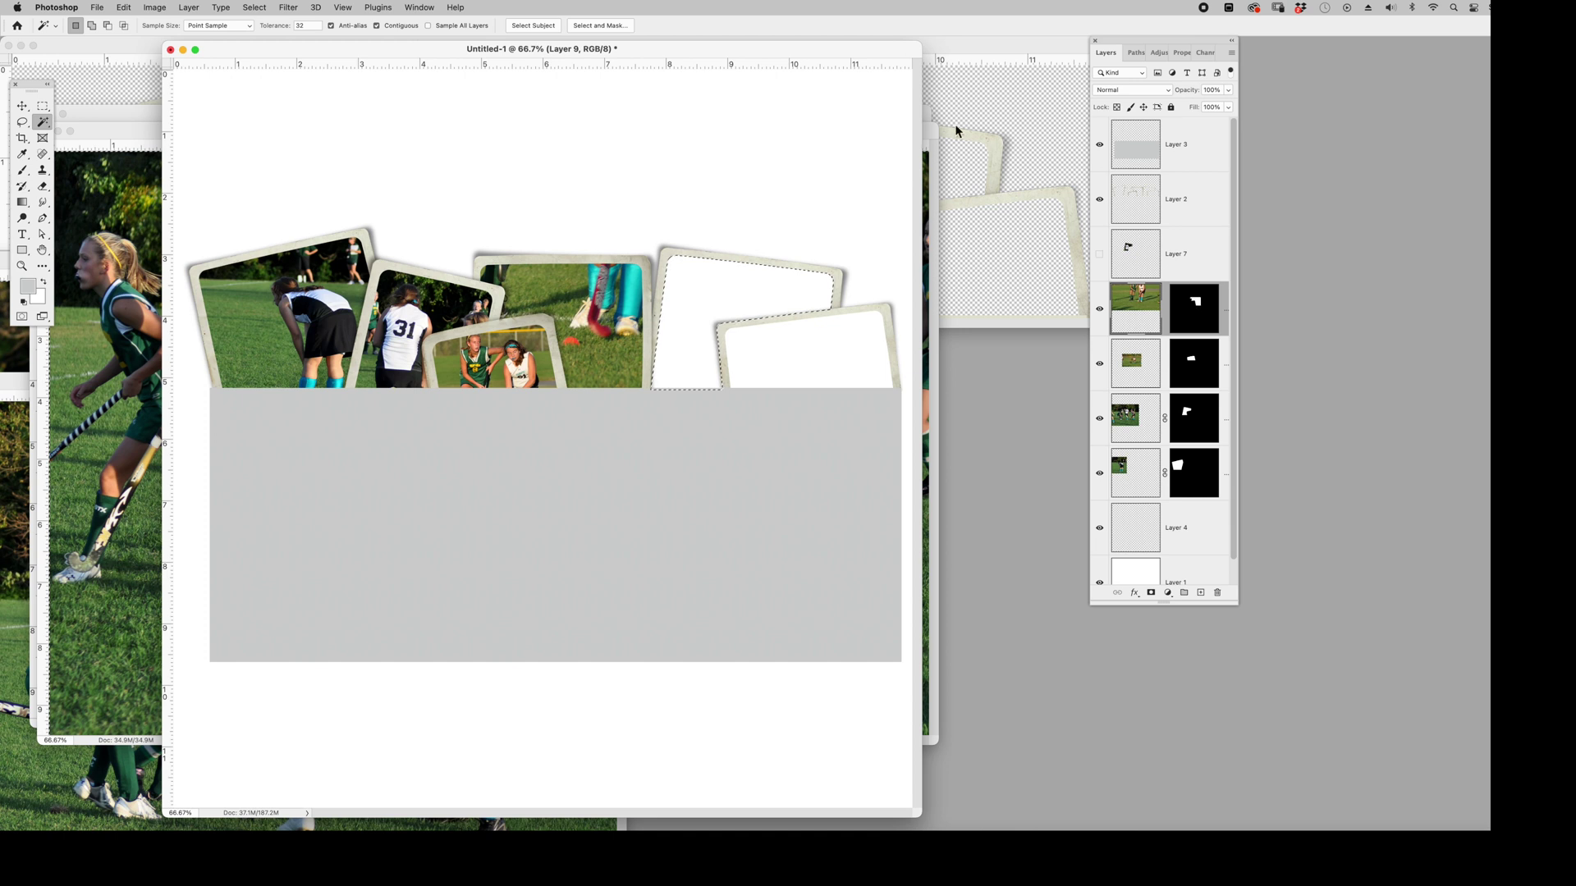
click(124, 8)
mouse_move(181, 134)
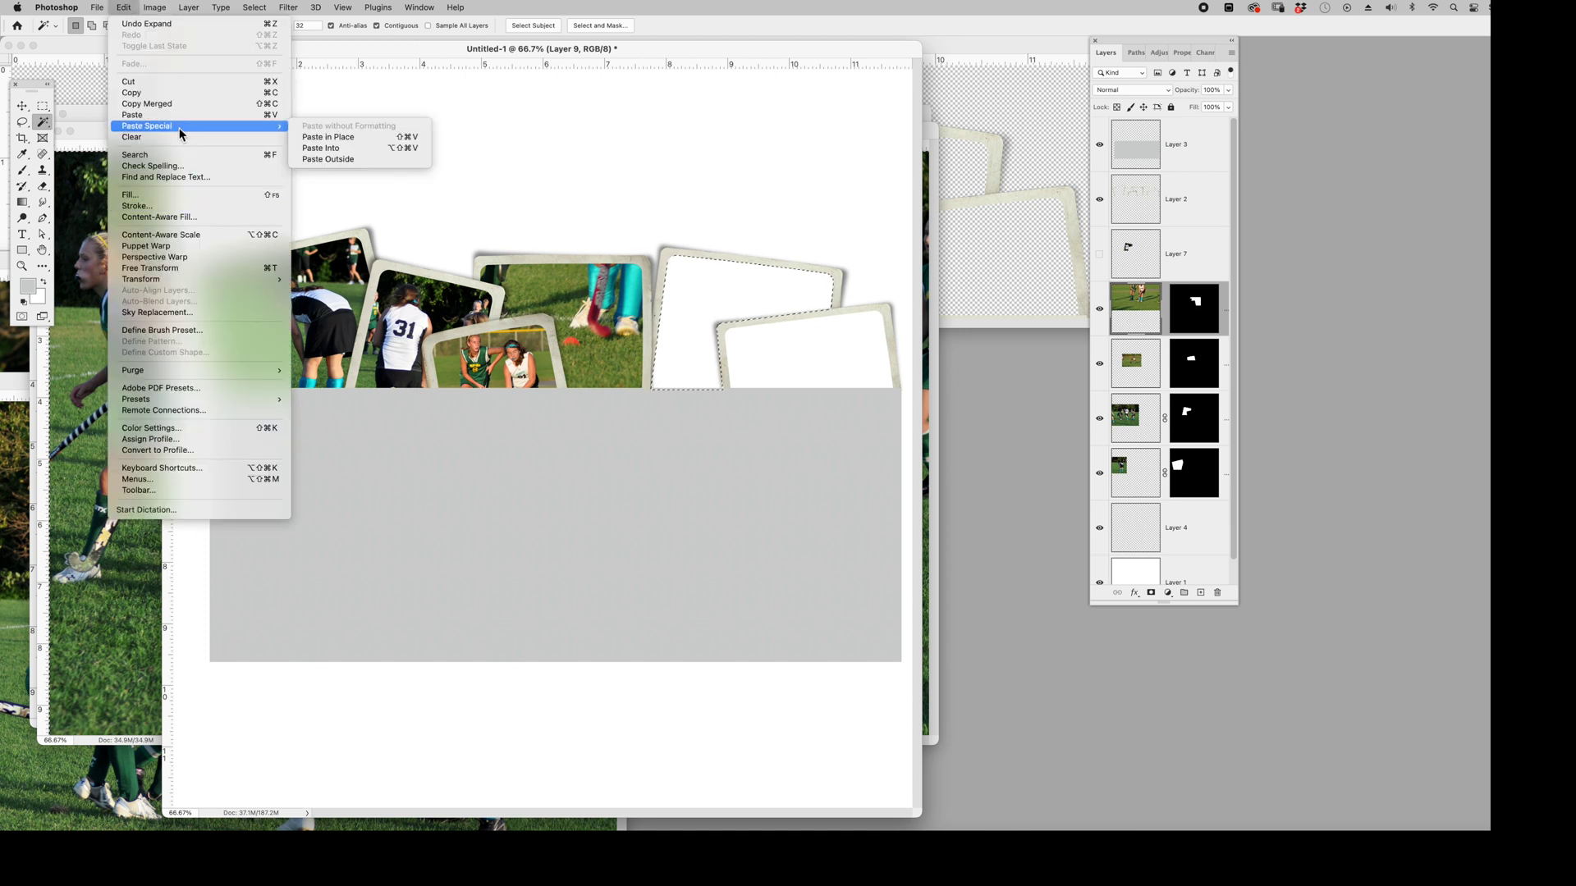
click(346, 151)
click(23, 108)
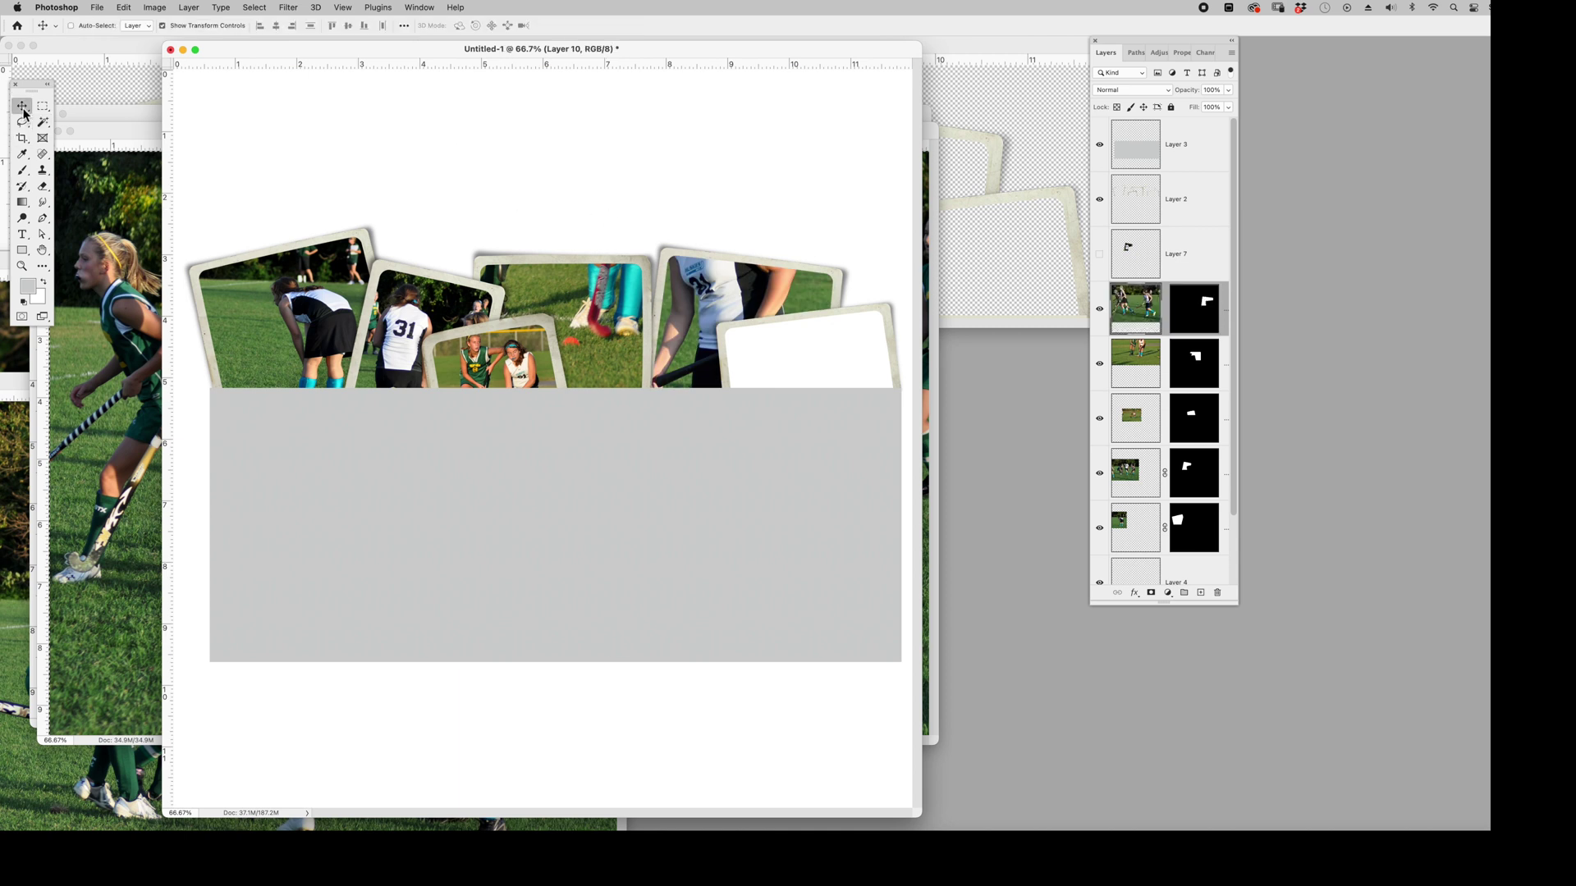
drag(755, 593, 725, 395)
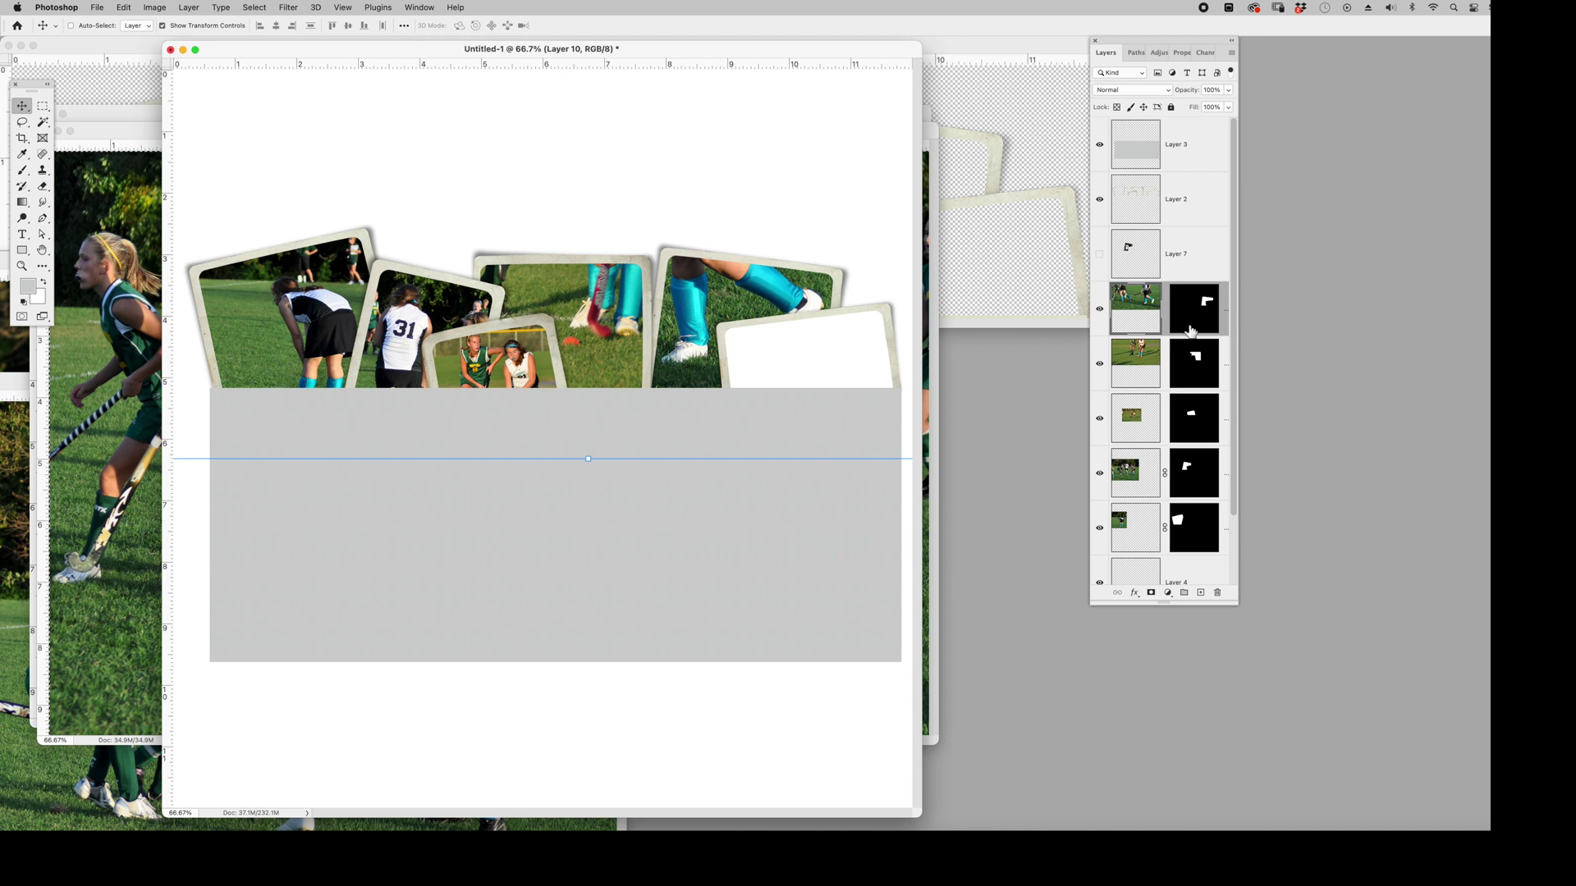
- Magic Wand the interior of the last empty frame on the frames layer and expand the selection
click(1187, 193)
click(43, 122)
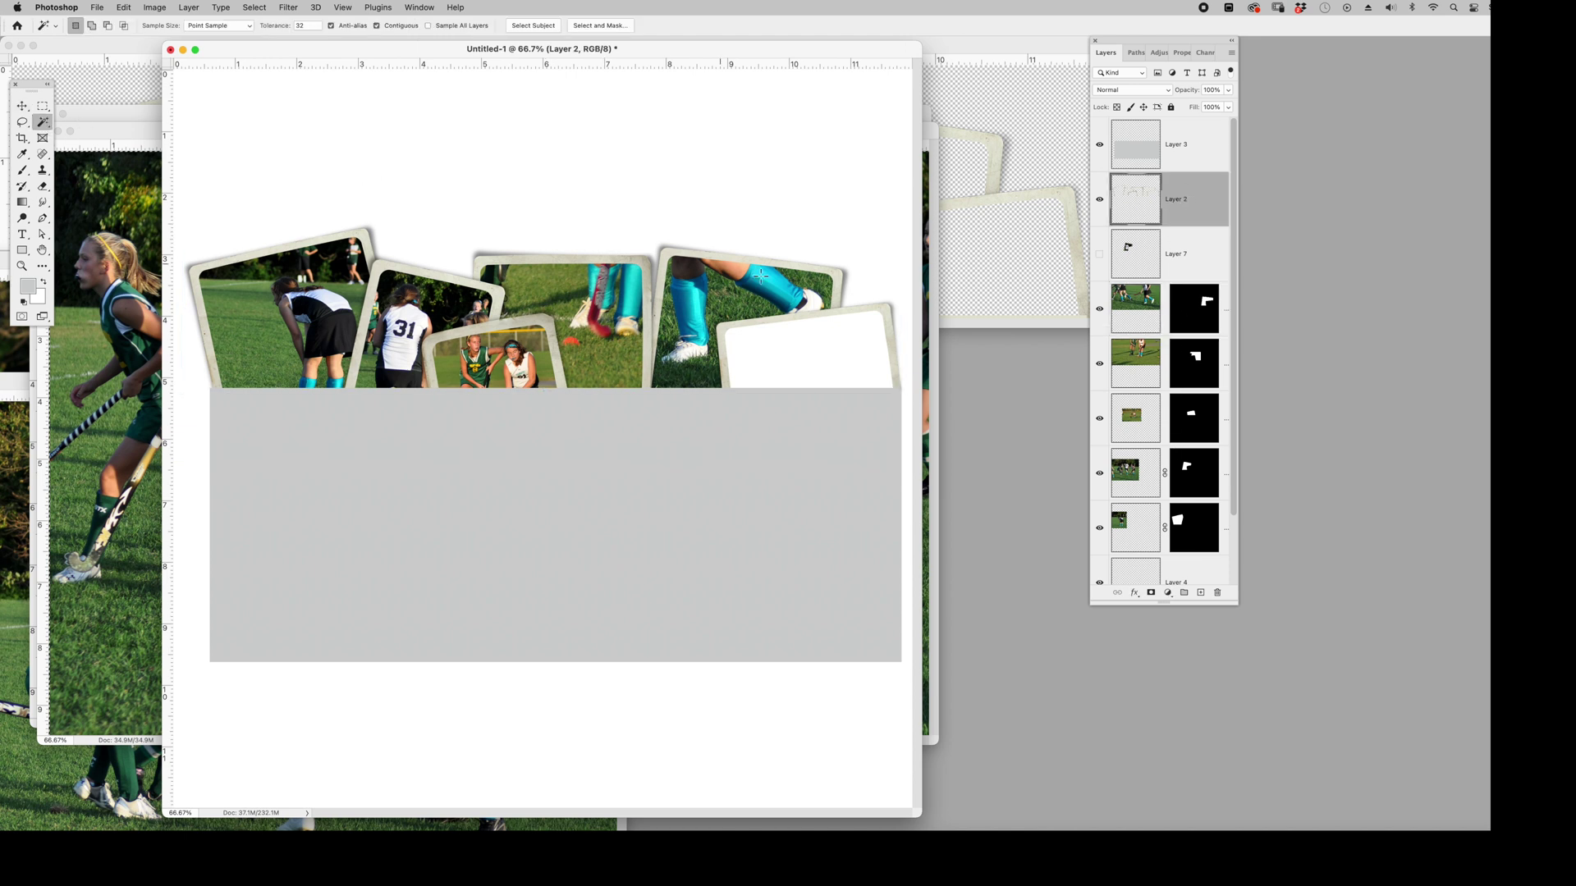
click(800, 348)
click(255, 8)
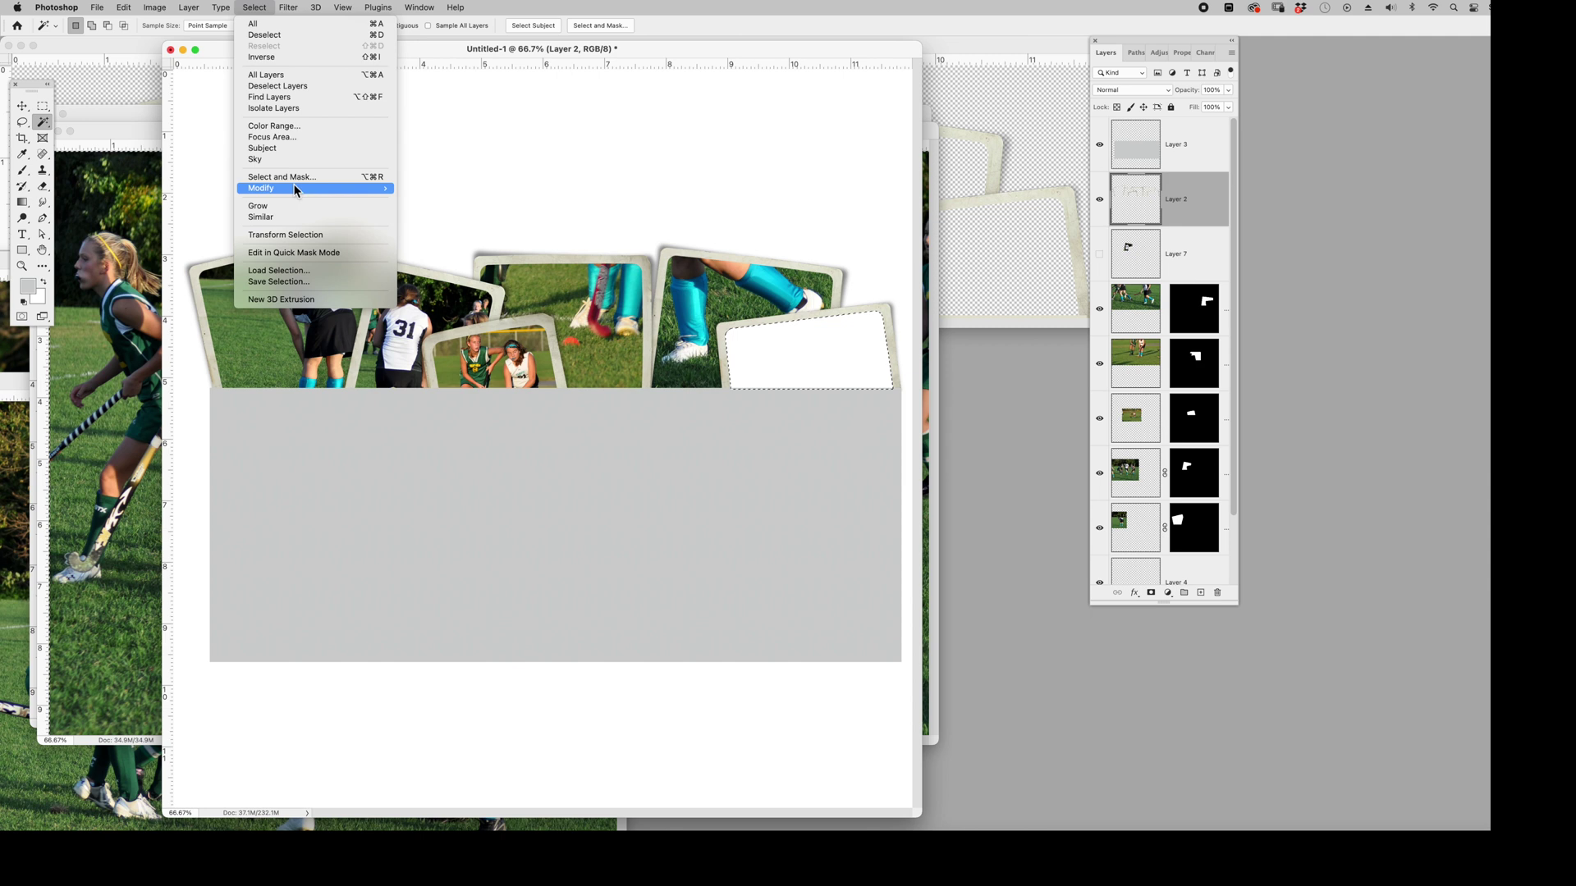
mouse_move(297, 189)
click(447, 209)
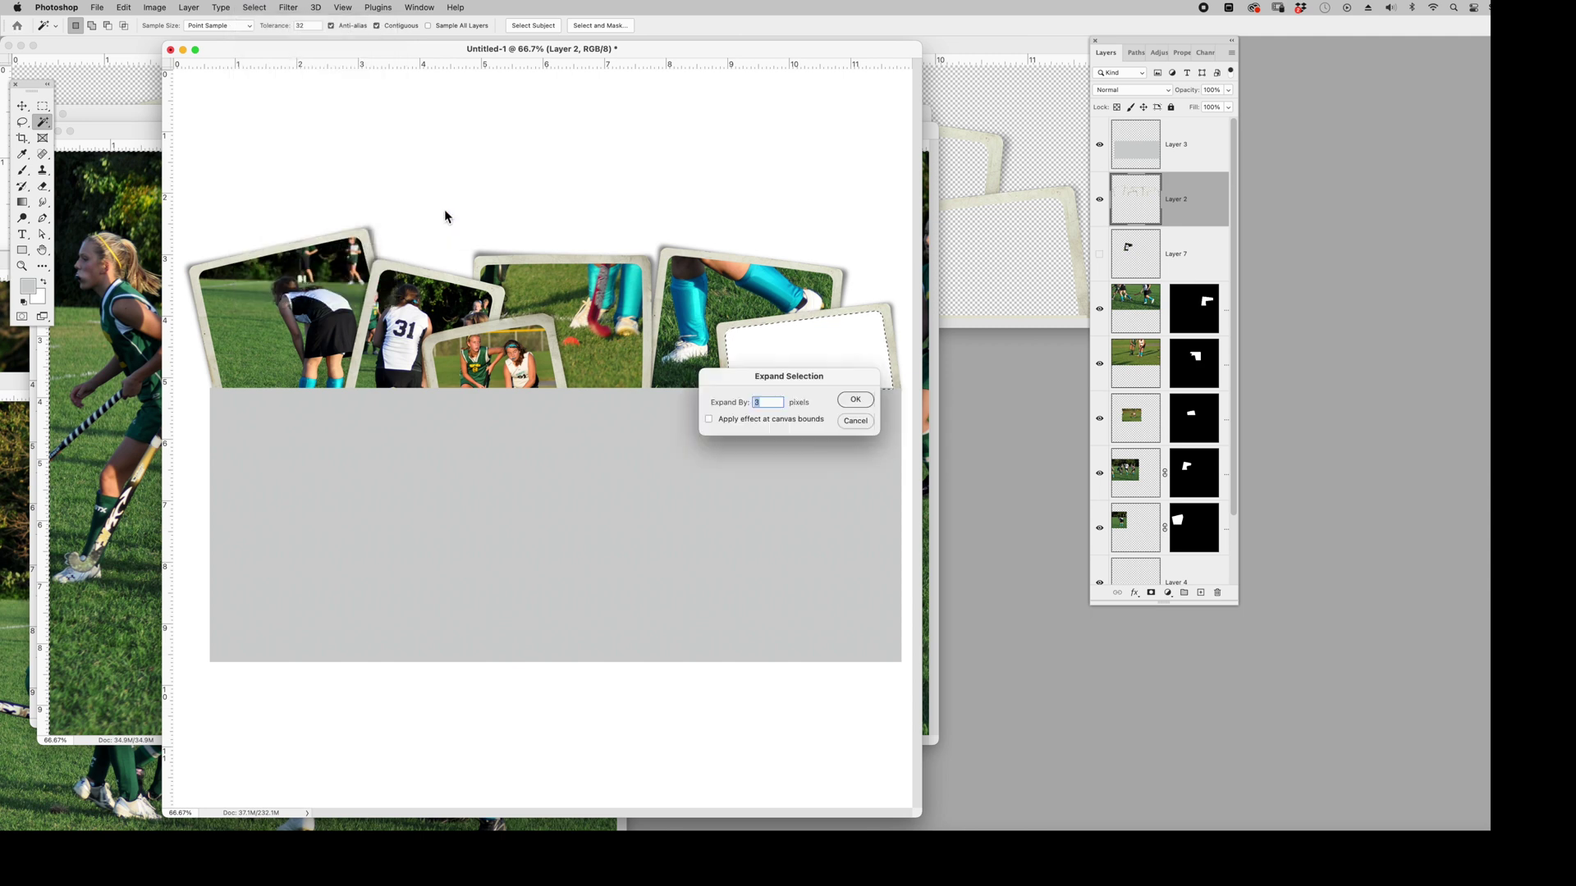
key(Return)
- Replace a plain paste with Paste Into, placing the photo inside the sixth frame
click(1136, 324)
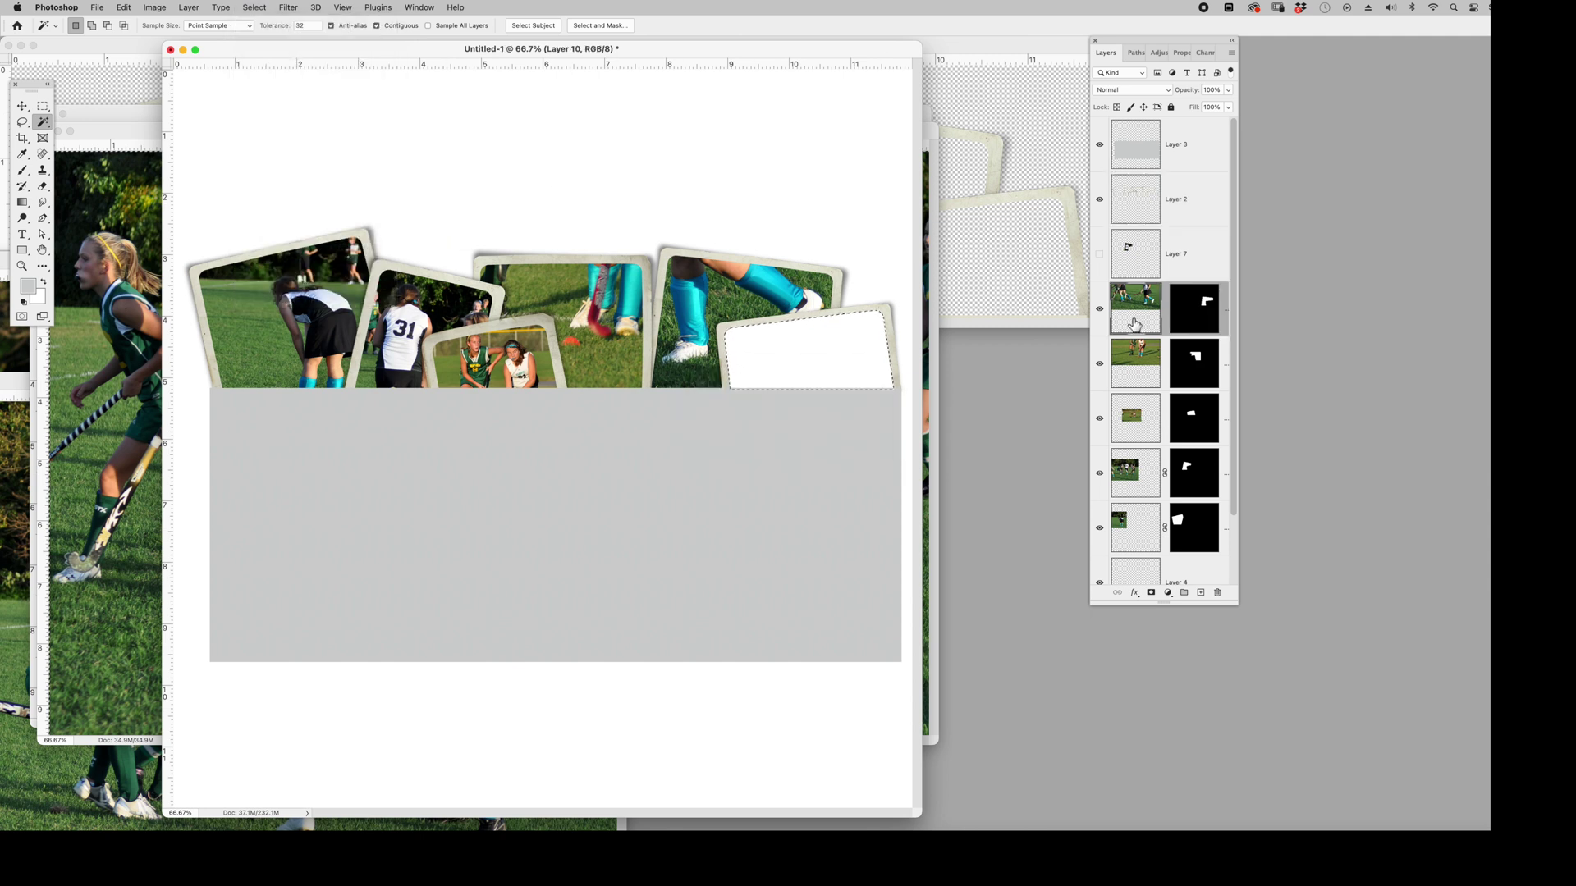
key(super+v)
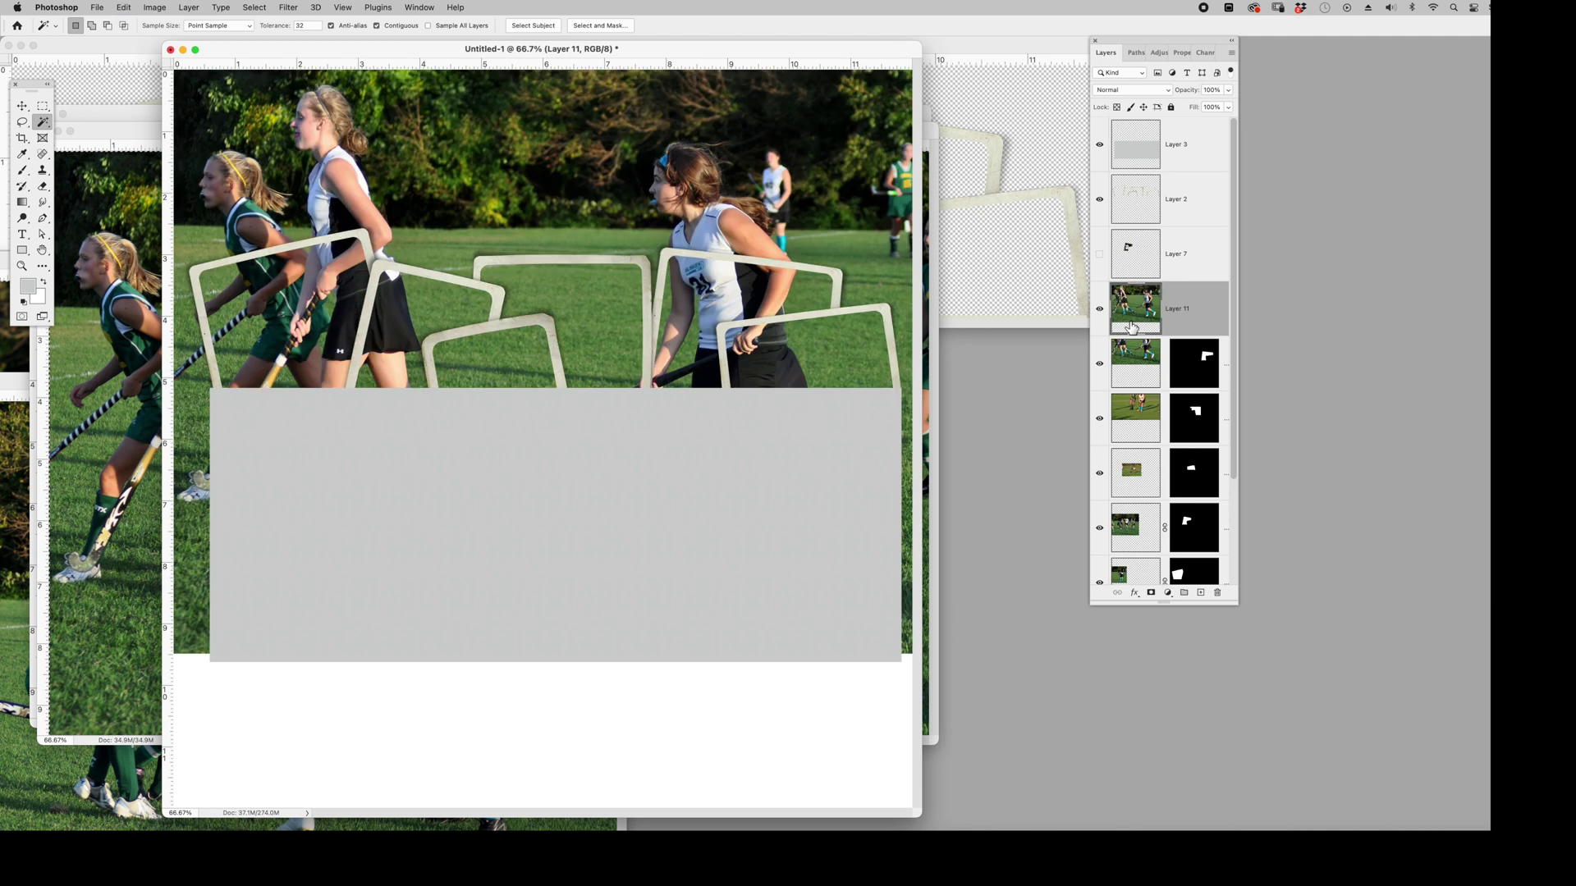
key(super+z)
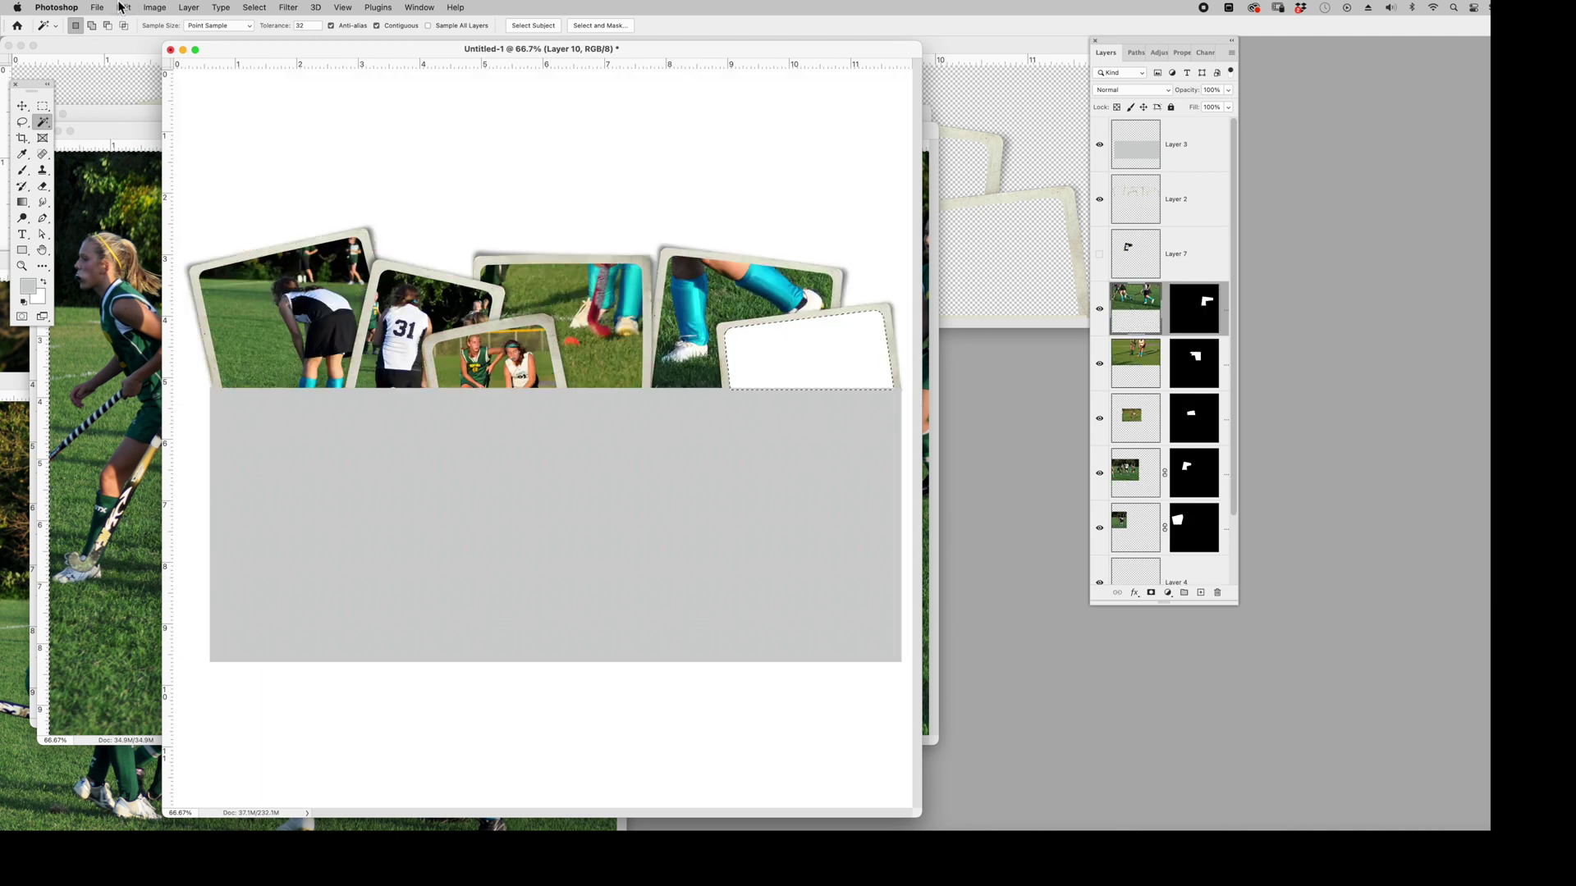
click(117, 7)
mouse_move(205, 125)
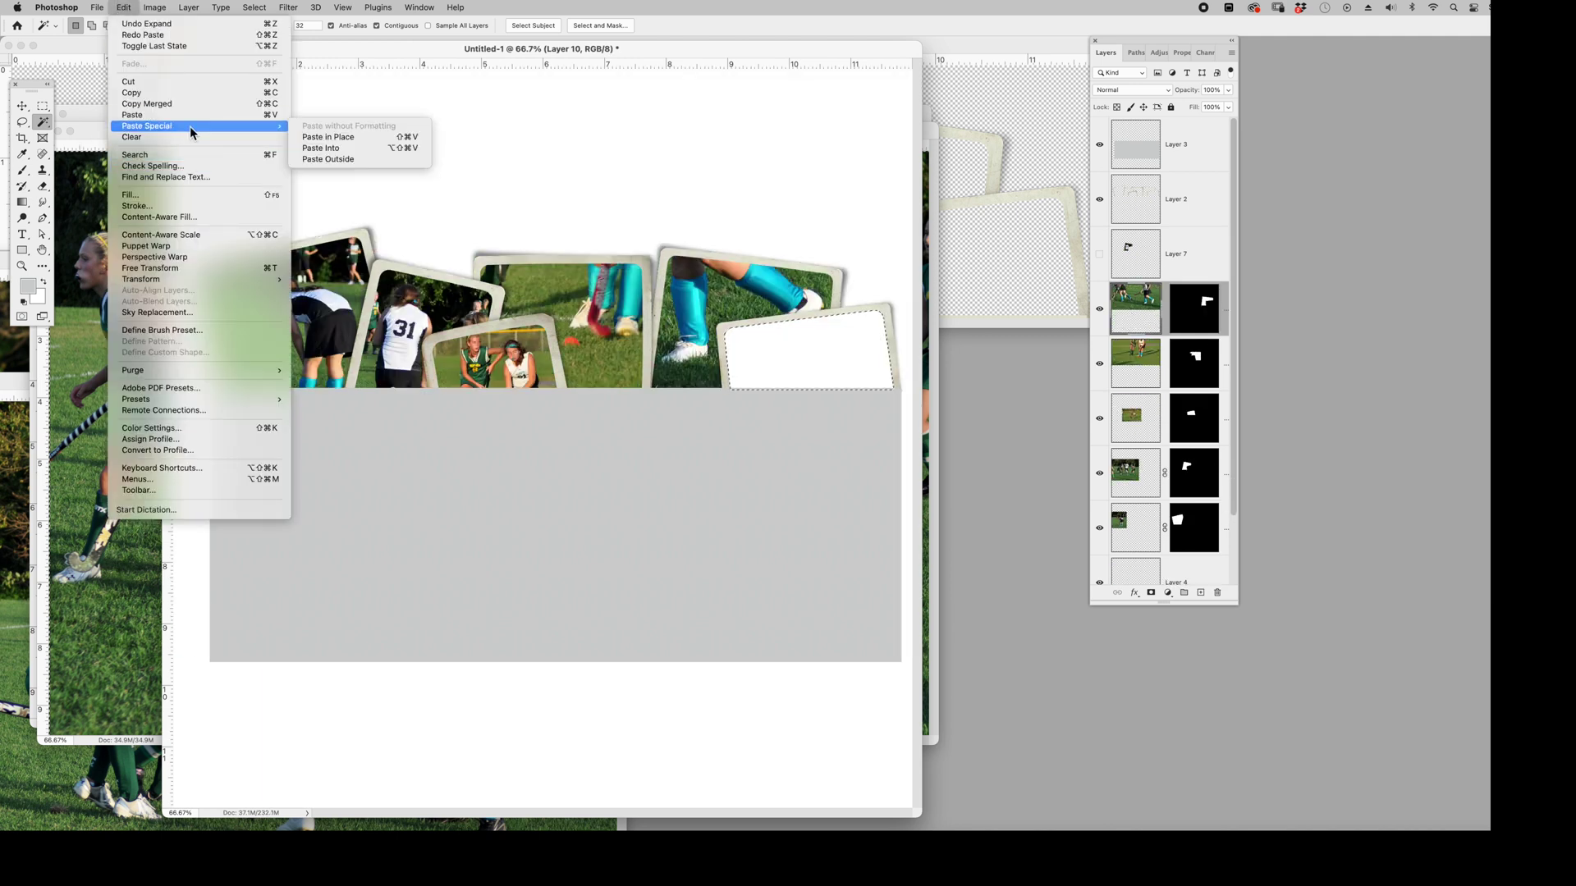
click(372, 147)
- Move the photo to show a player's face and shrink it to about 56%
key(v)
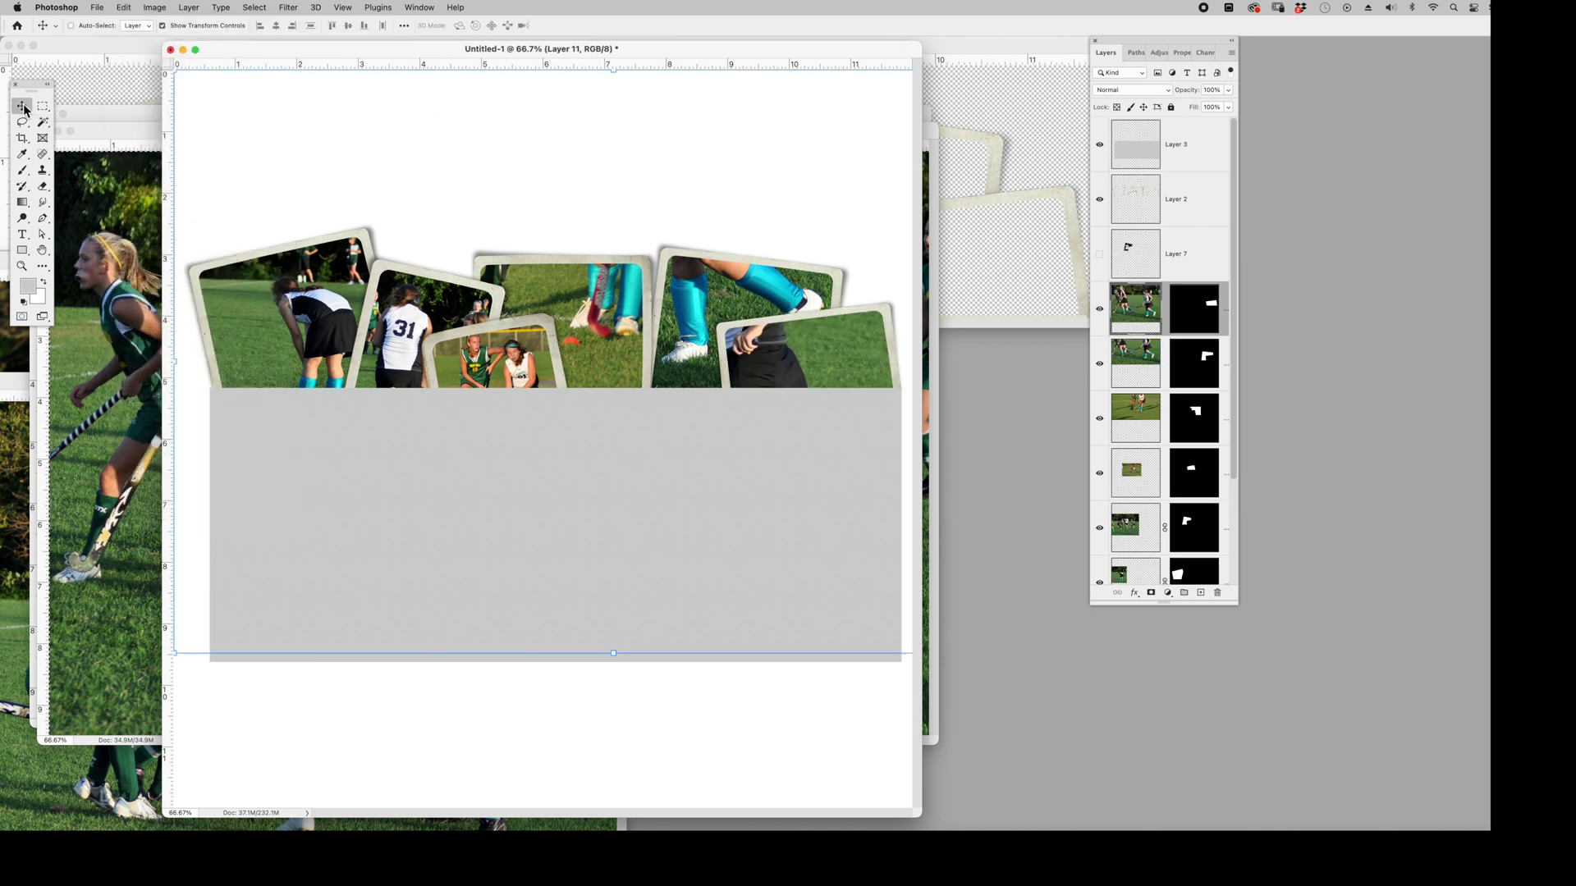
drag(626, 477, 756, 638)
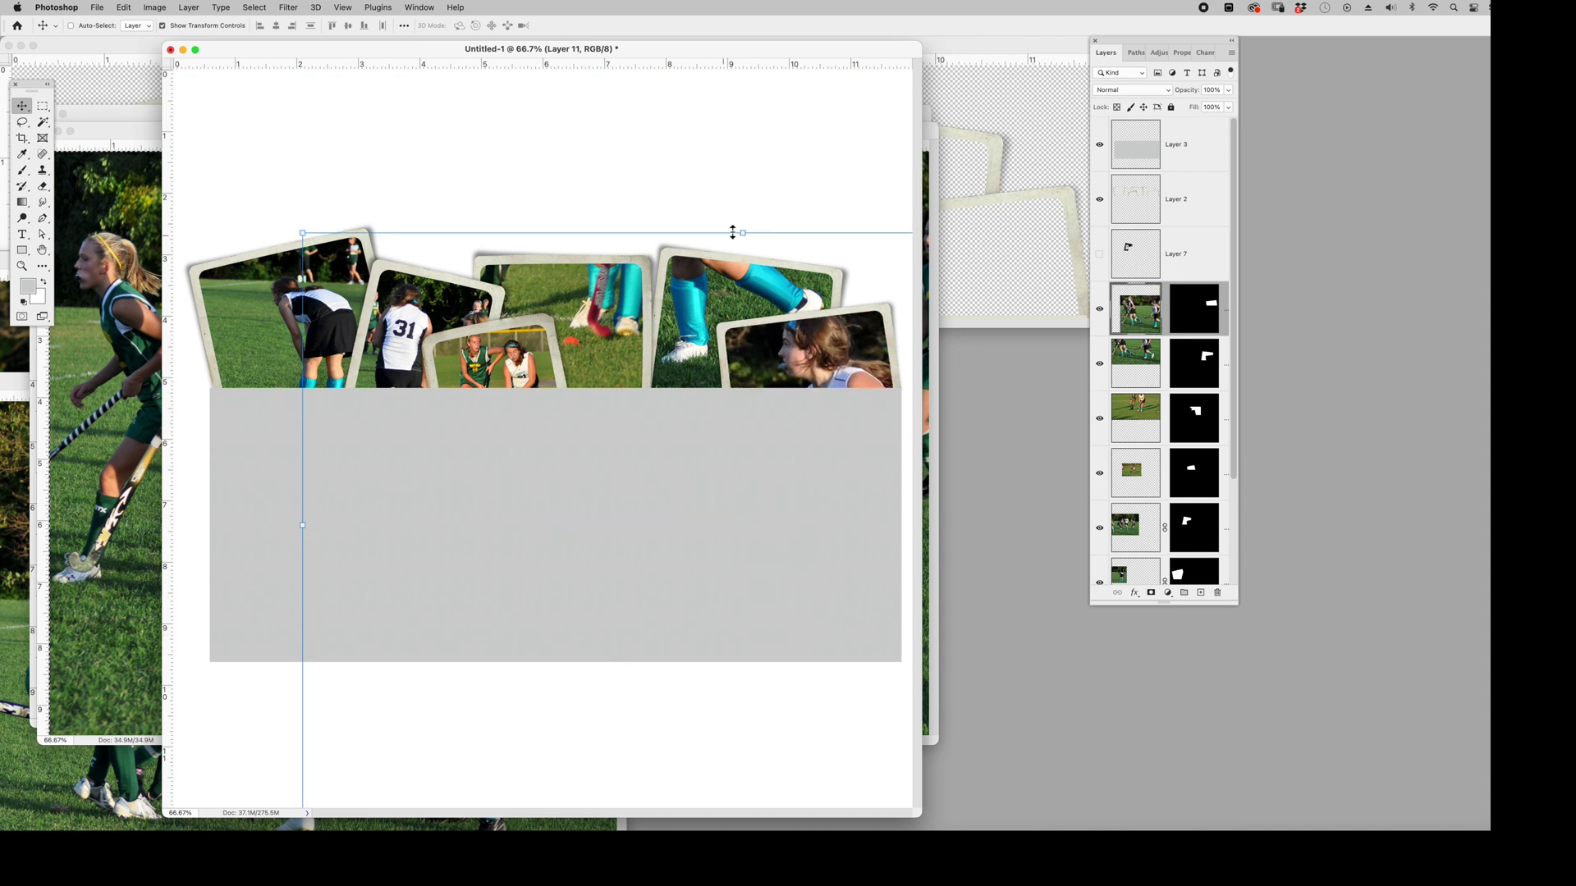
drag(744, 233, 824, 460)
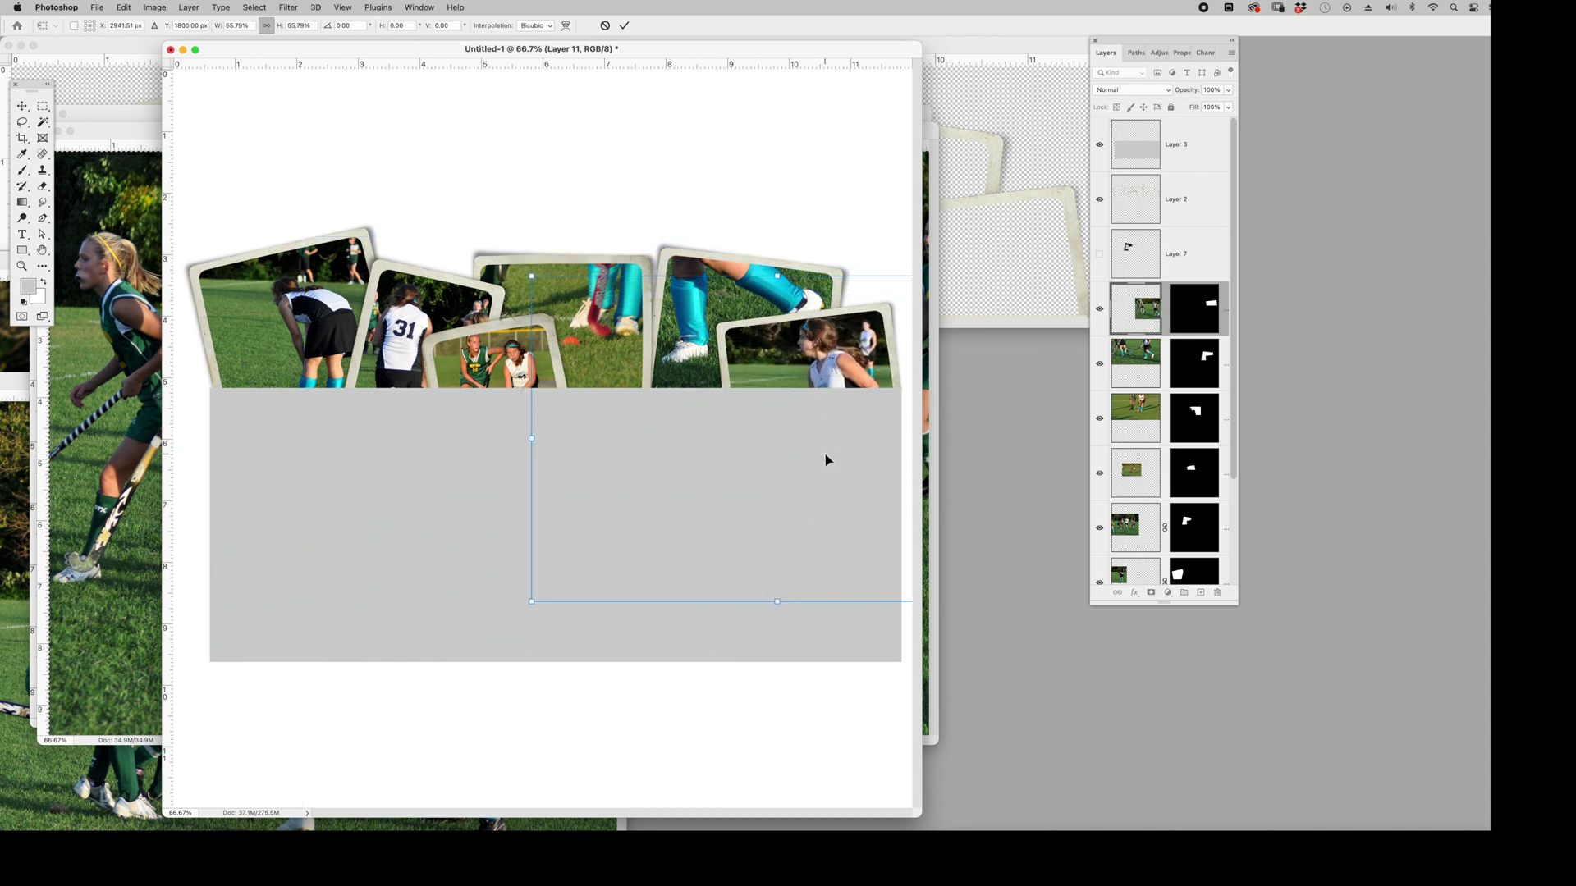
key(Return)
click(1186, 158)
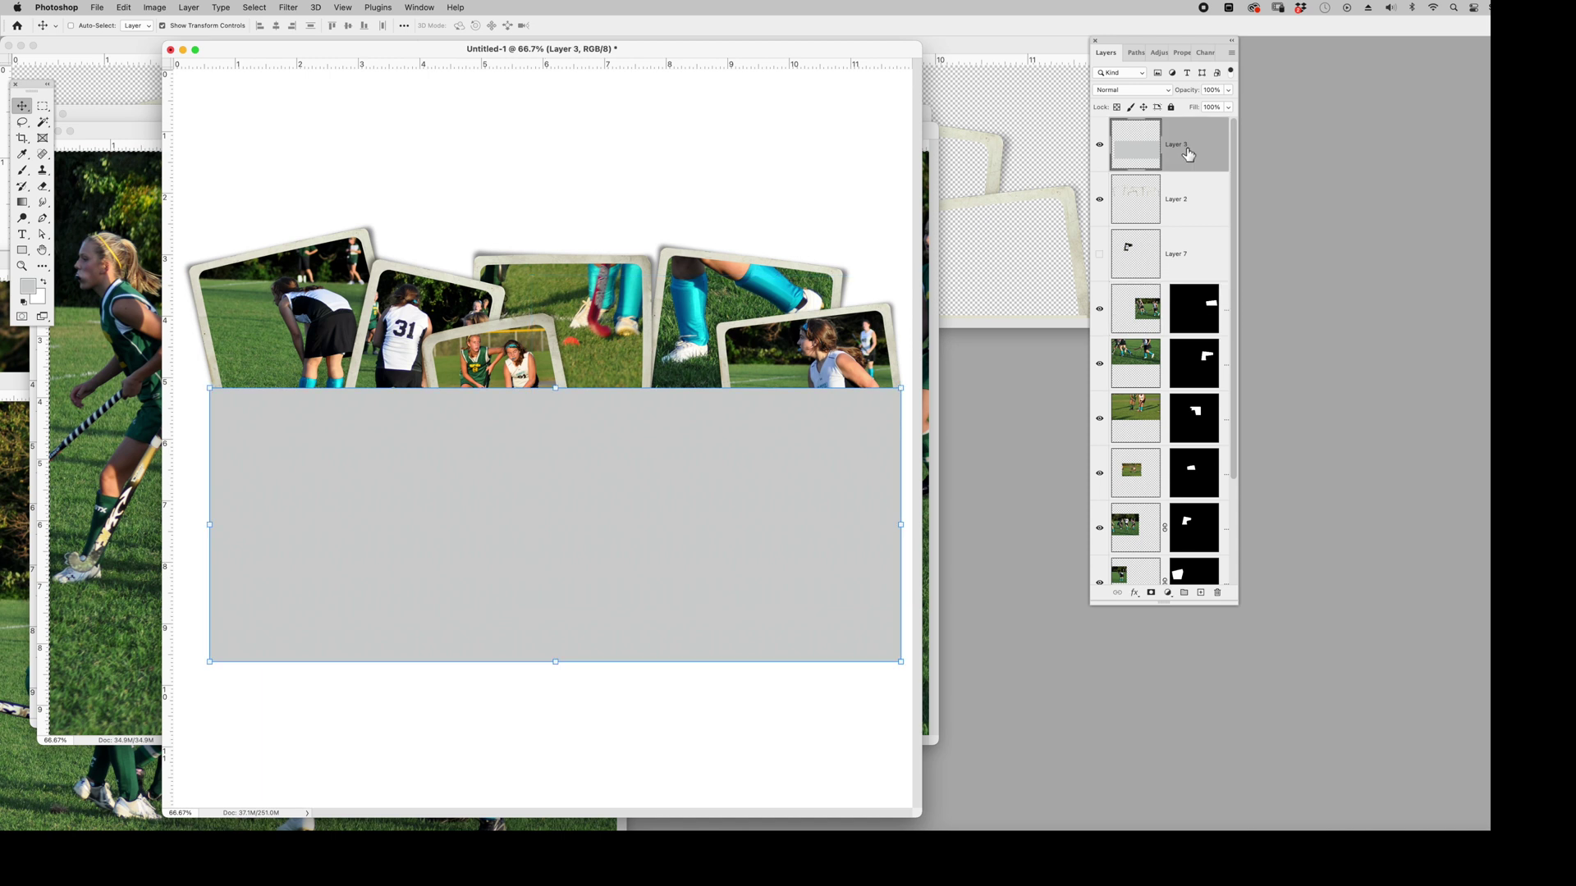